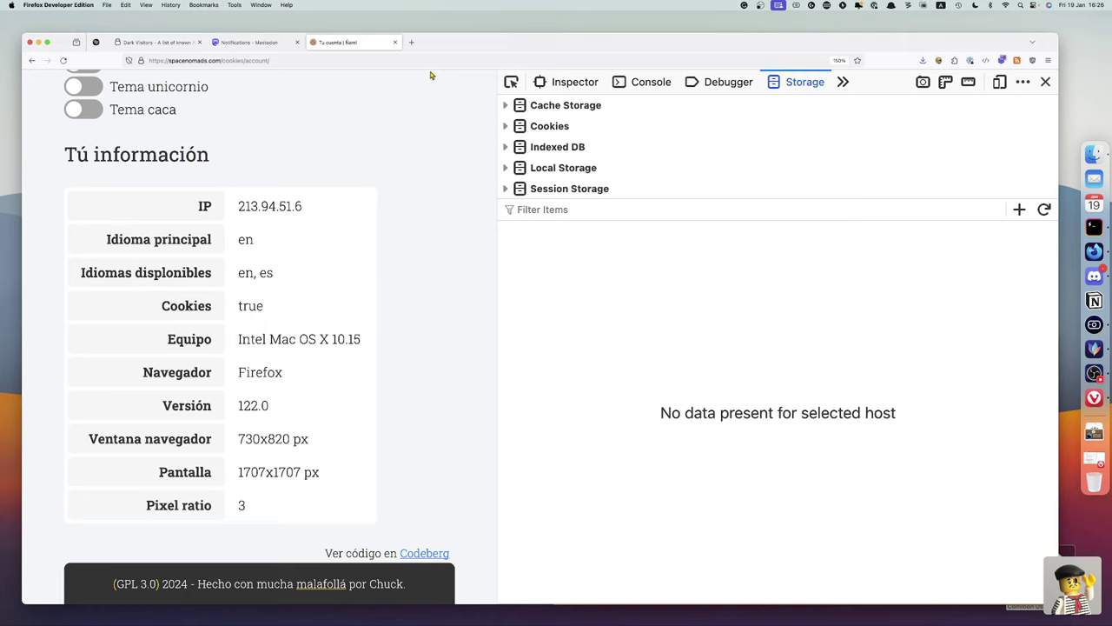
left_click(414, 43)
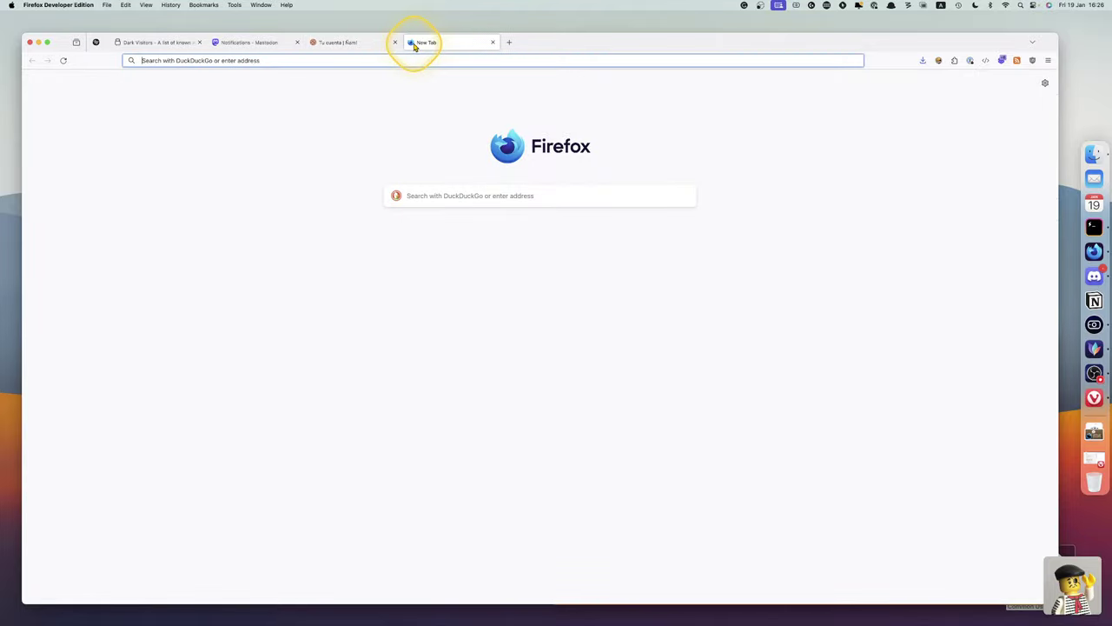
type("www.eldiario.es")
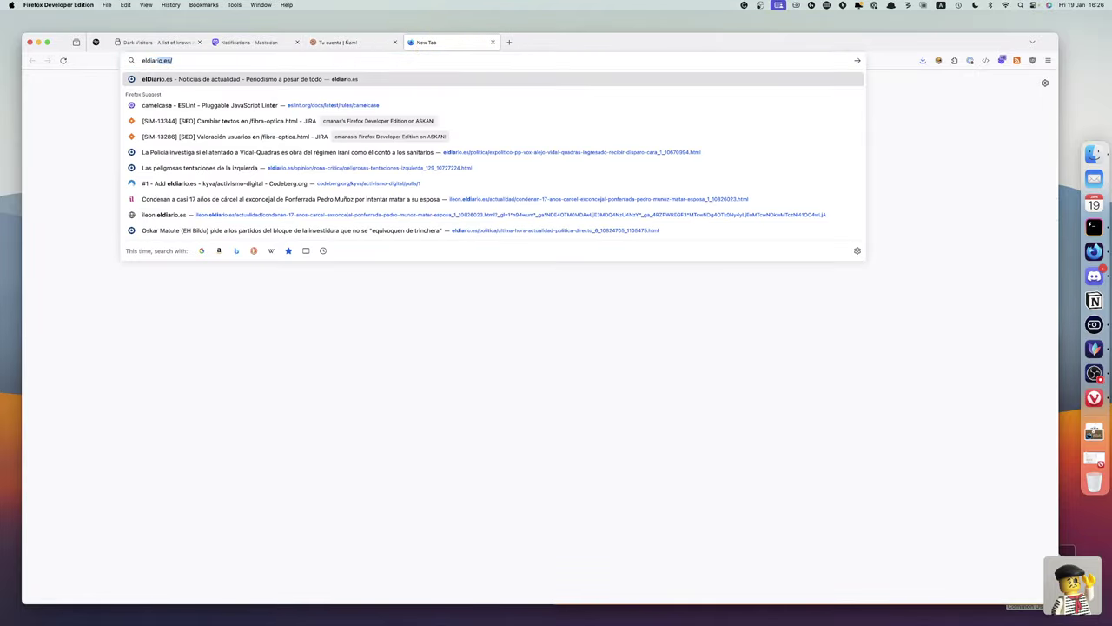
key("Return")
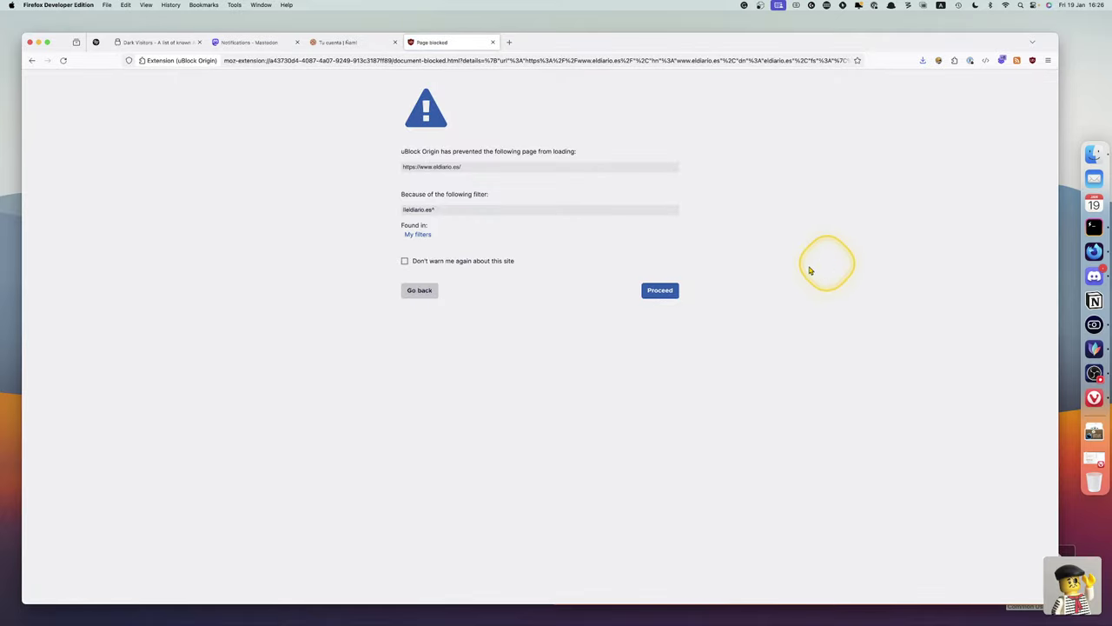
left_click(659, 295)
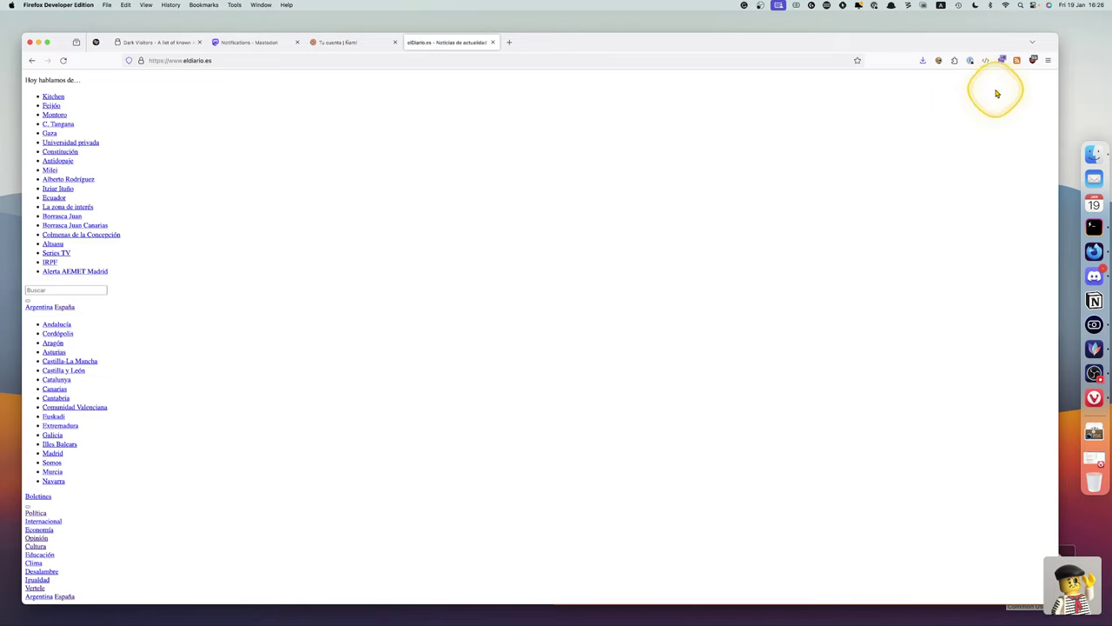
left_click(1033, 61)
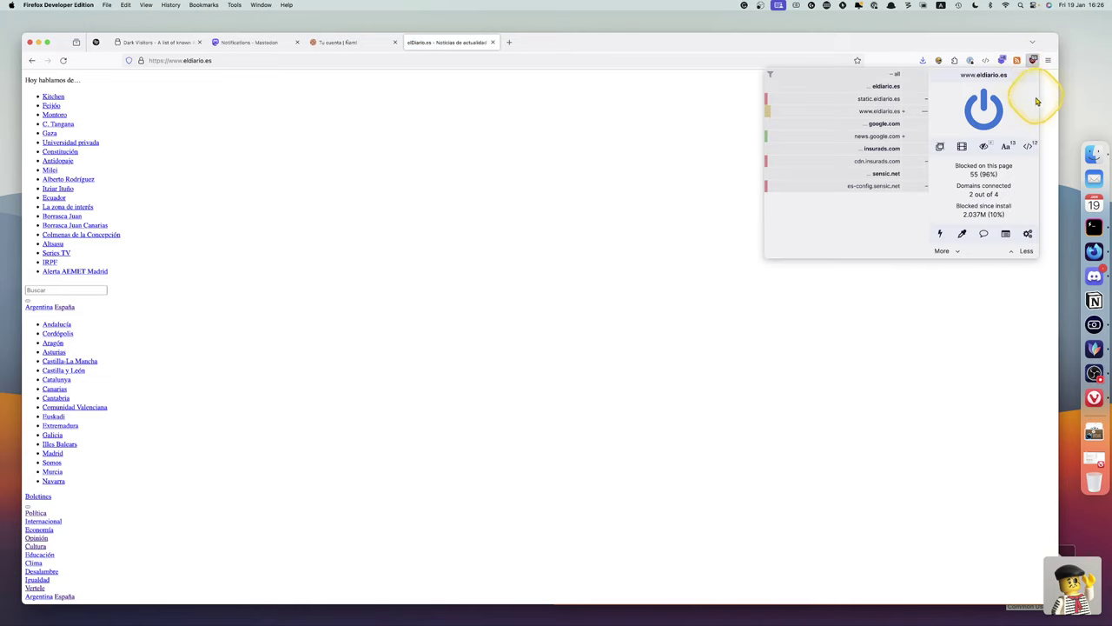
left_click(983, 109)
left_click(1026, 113)
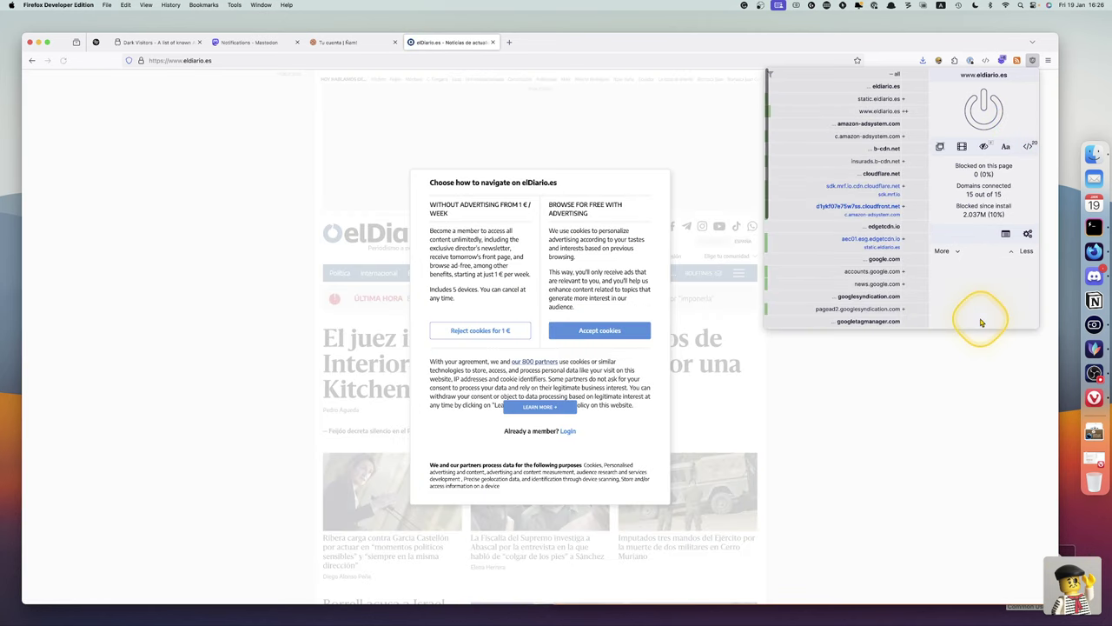
left_click(1033, 60)
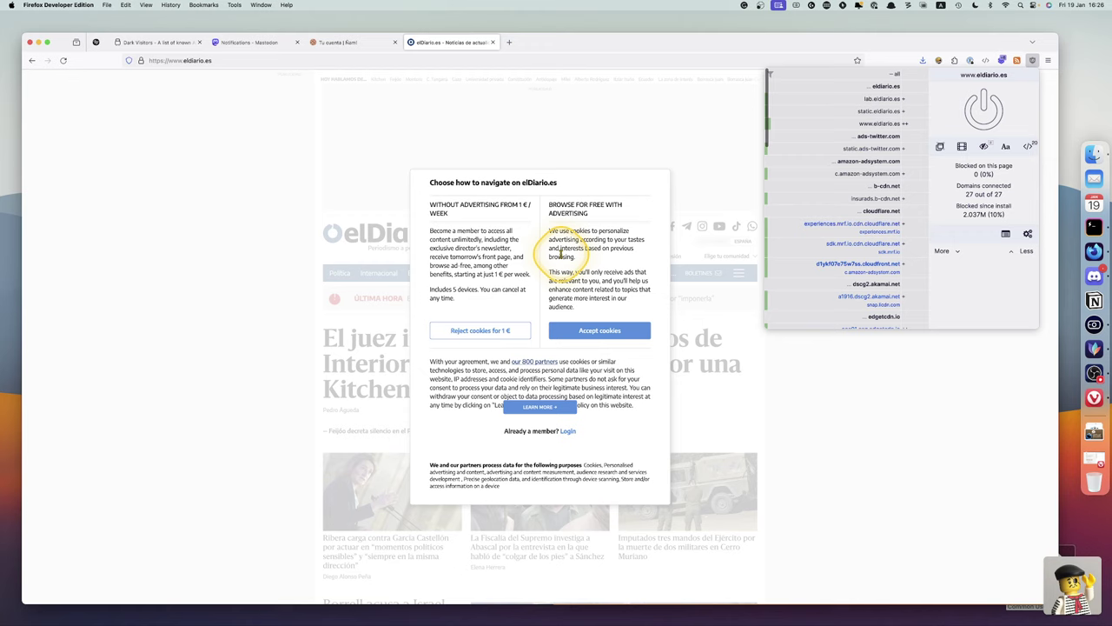
left_click(1011, 447)
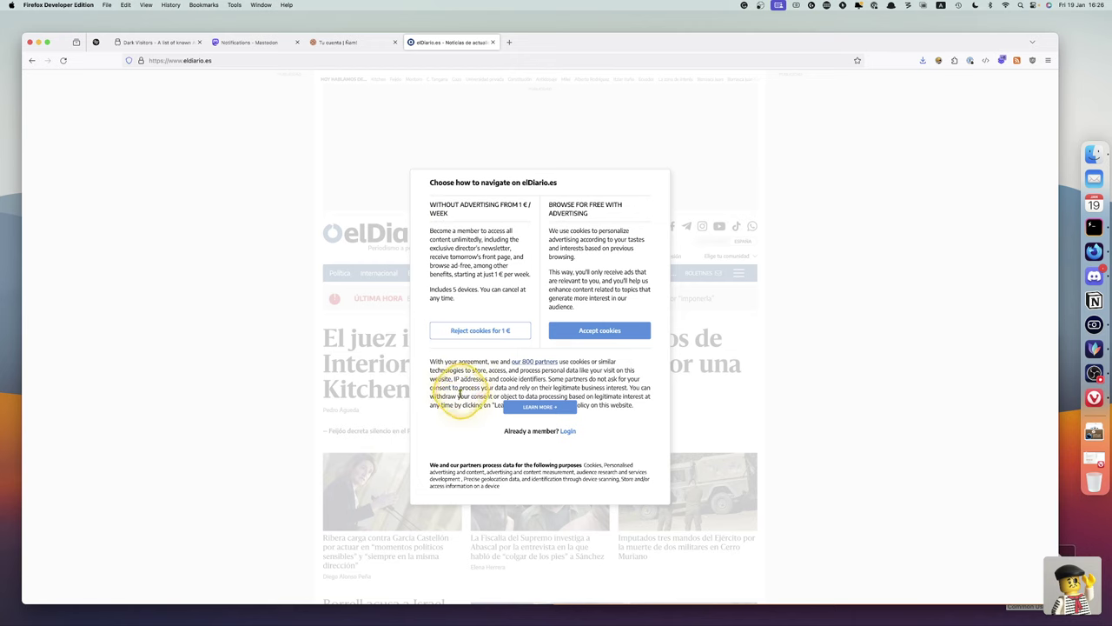
- Accept the cookies on elDiario.es and show its stored cookies in the developer tools
left_click(598, 332)
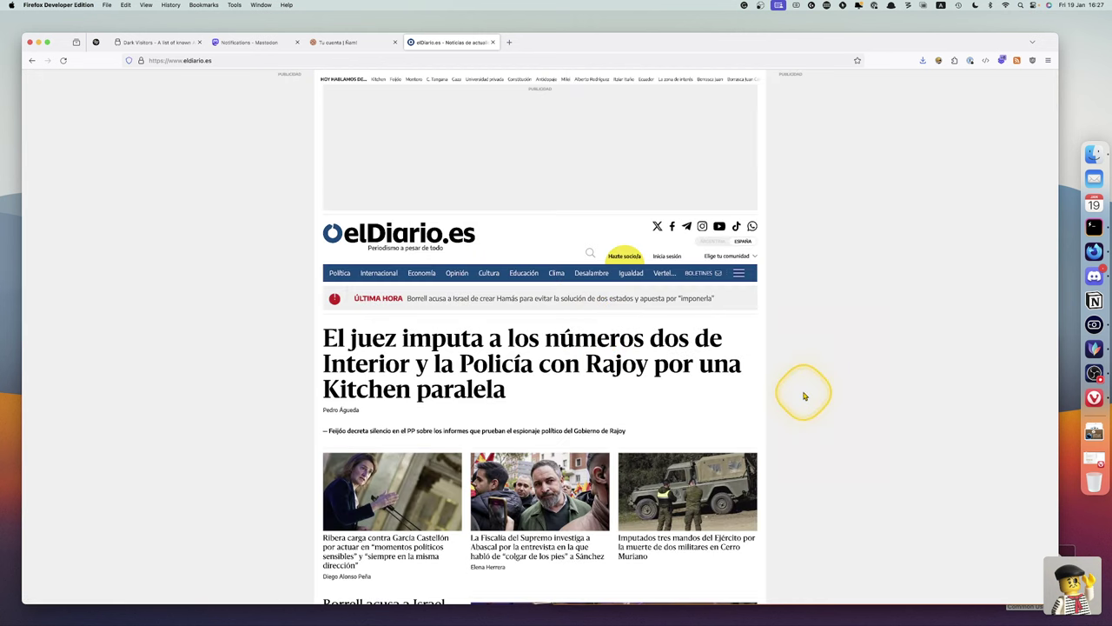
key("super+alt+i")
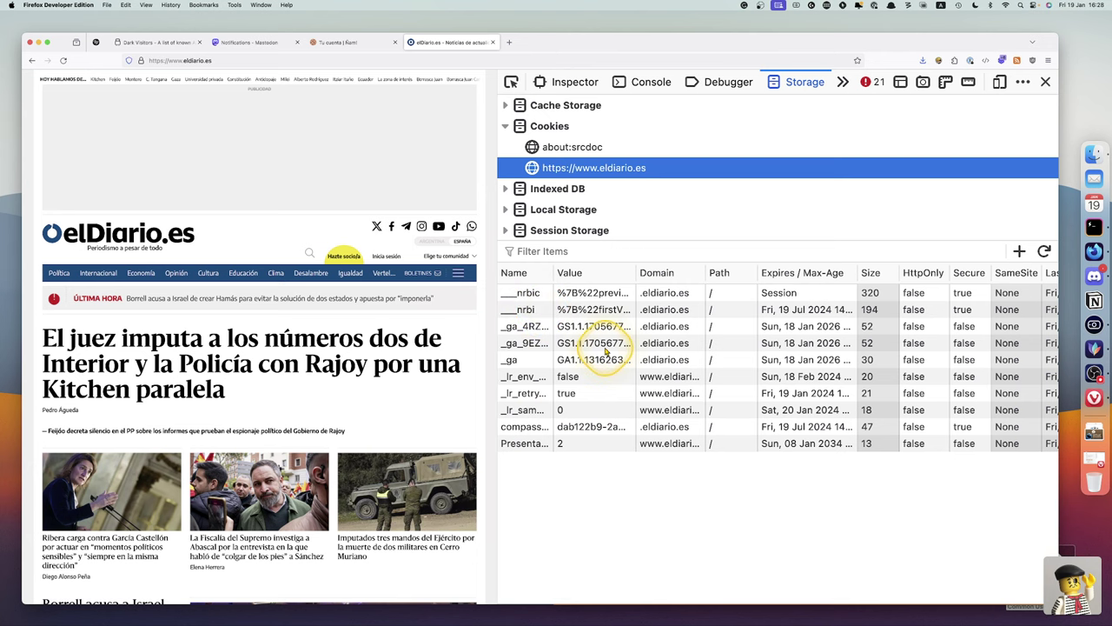
- Delete the chuckLogin cookie of spacenomads.com from the account page's storage and reload the page
left_click(356, 43)
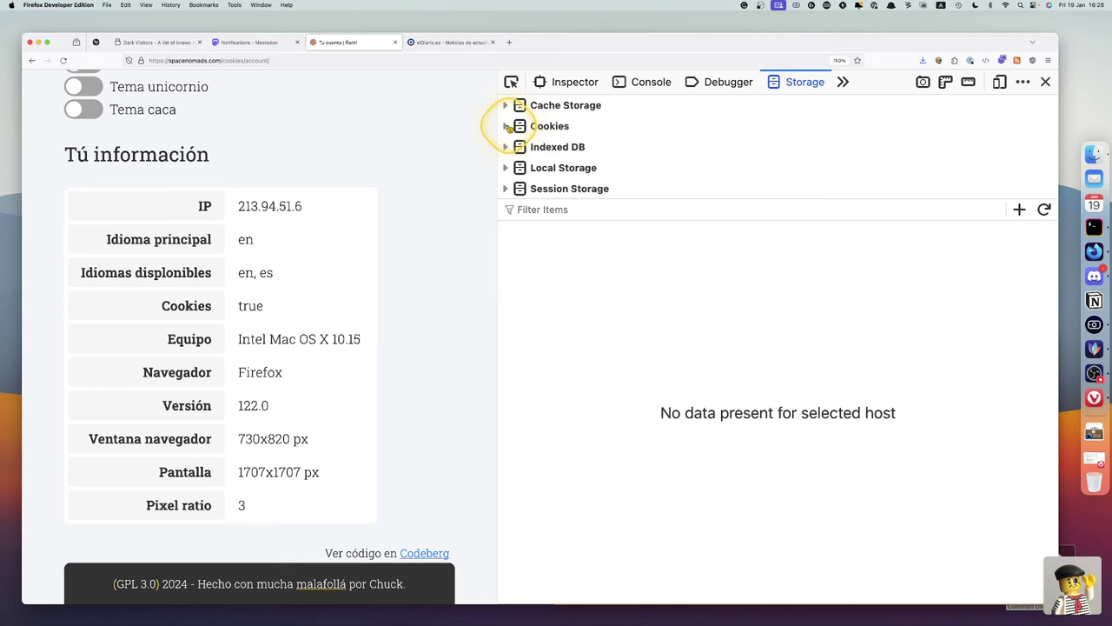
left_click(508, 126)
left_click(596, 147)
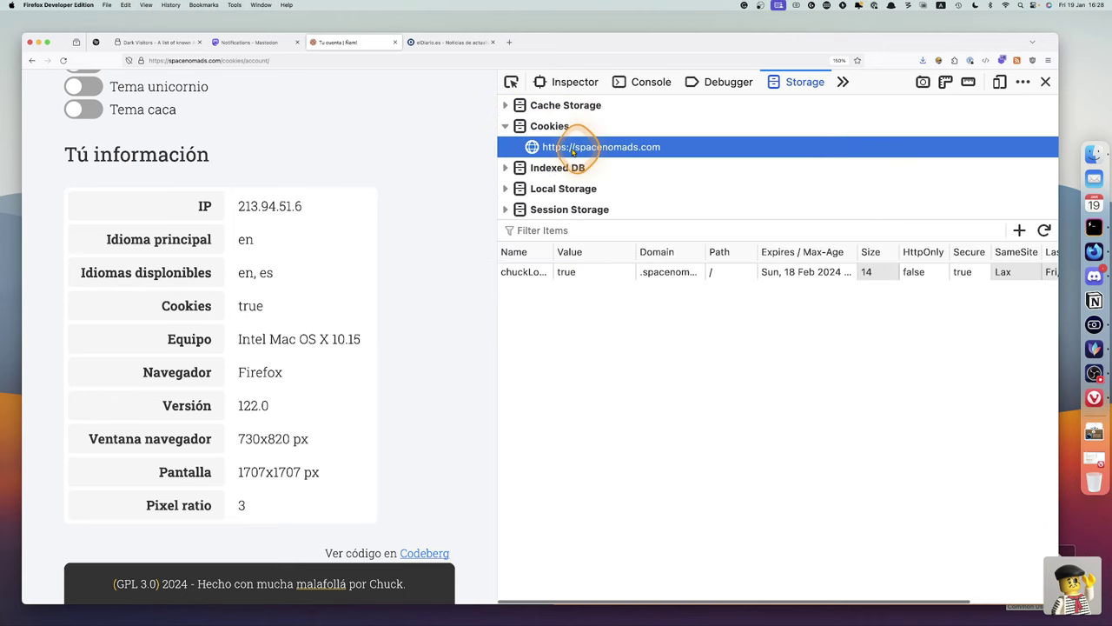
left_click(523, 275)
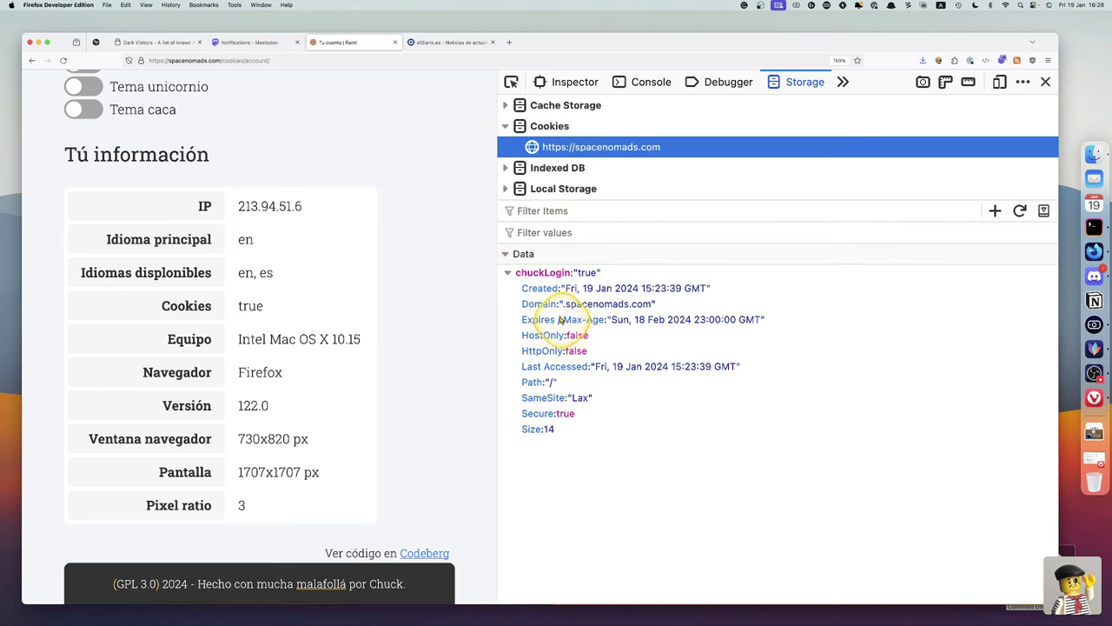
key("Delete")
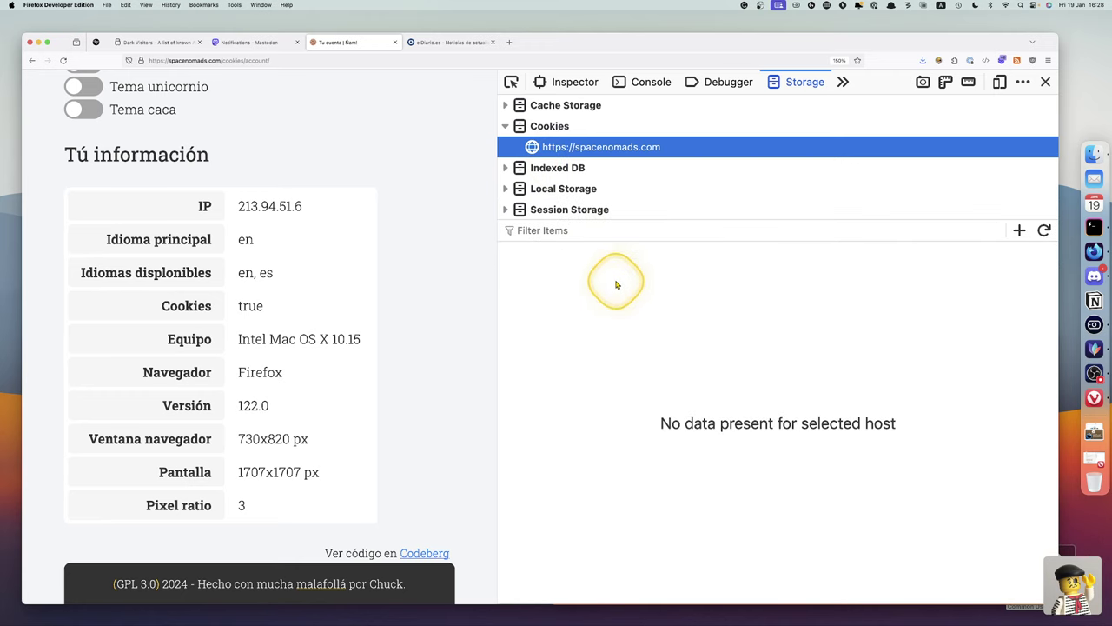
key("super+r")
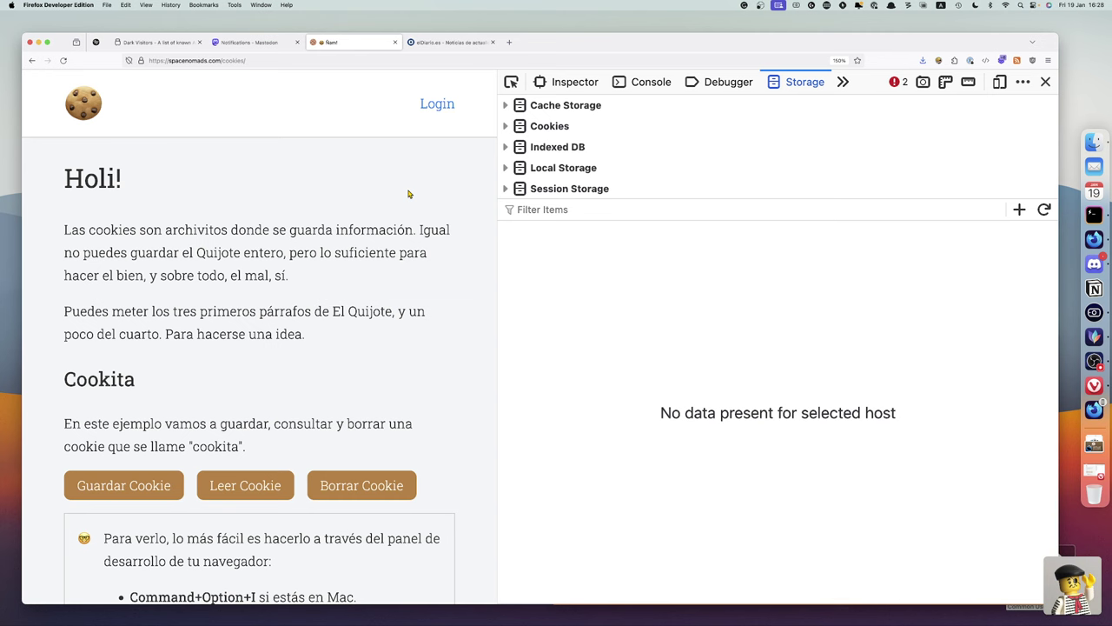
- Examine the details of elDiario's ___nrbic cookie and enlarge the cookie table above them
left_click(454, 42)
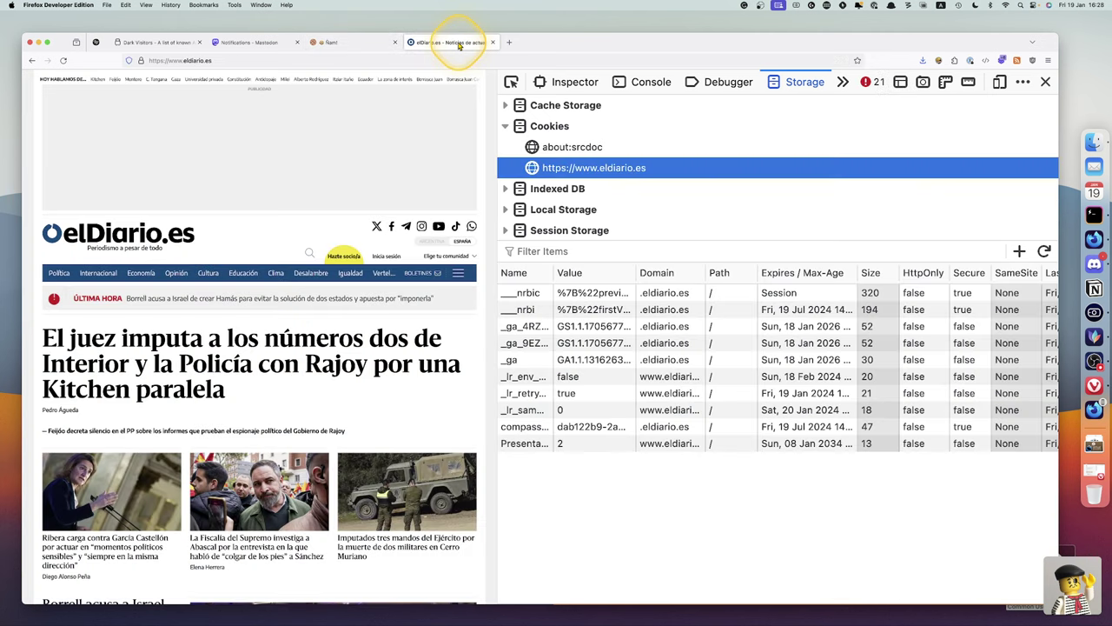
left_click(524, 292)
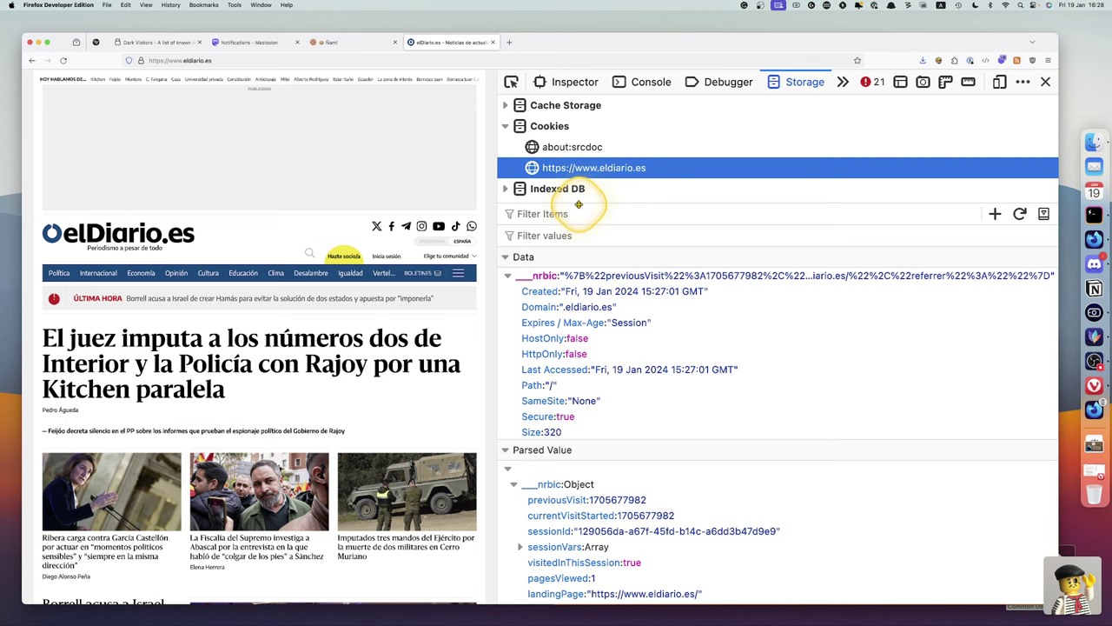
left_click_drag(577, 203, 585, 239)
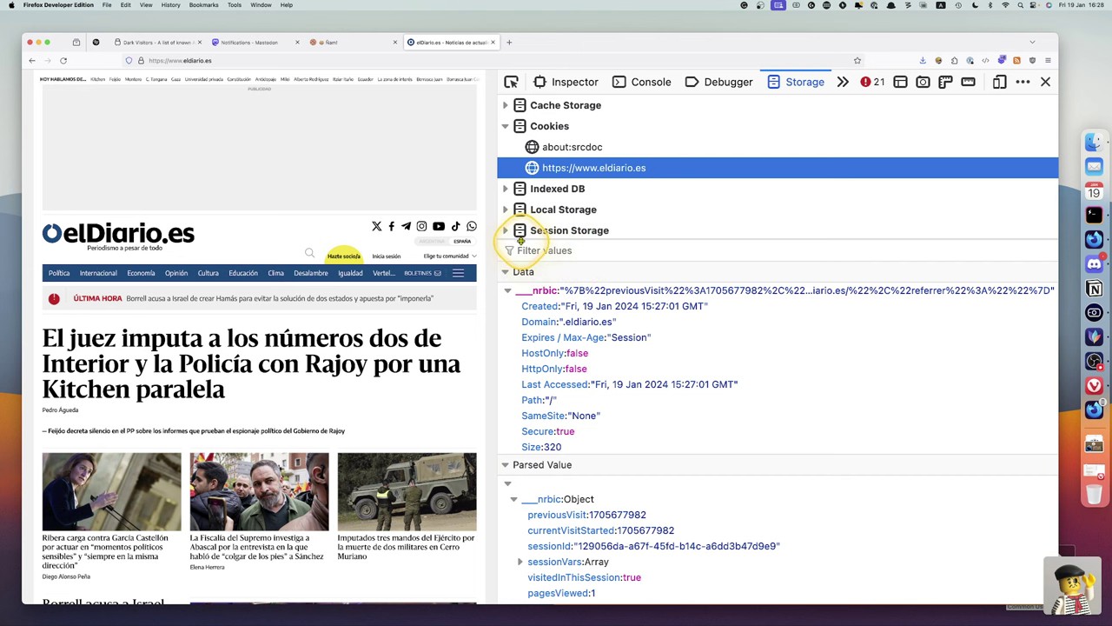
left_click_drag(519, 241, 522, 443)
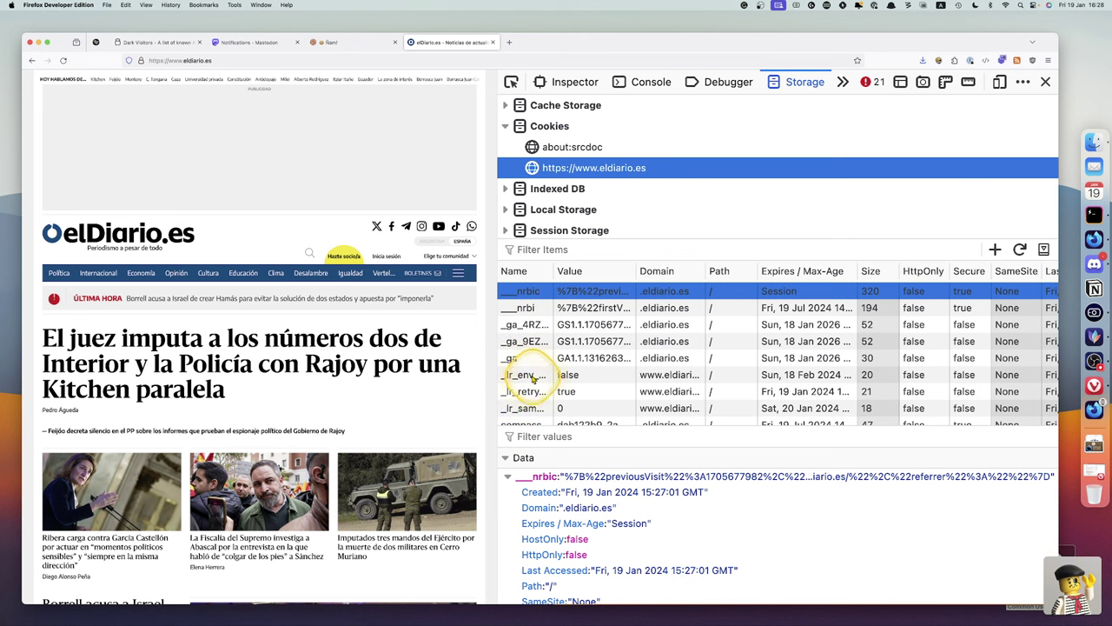
left_click(532, 375)
left_click(530, 291)
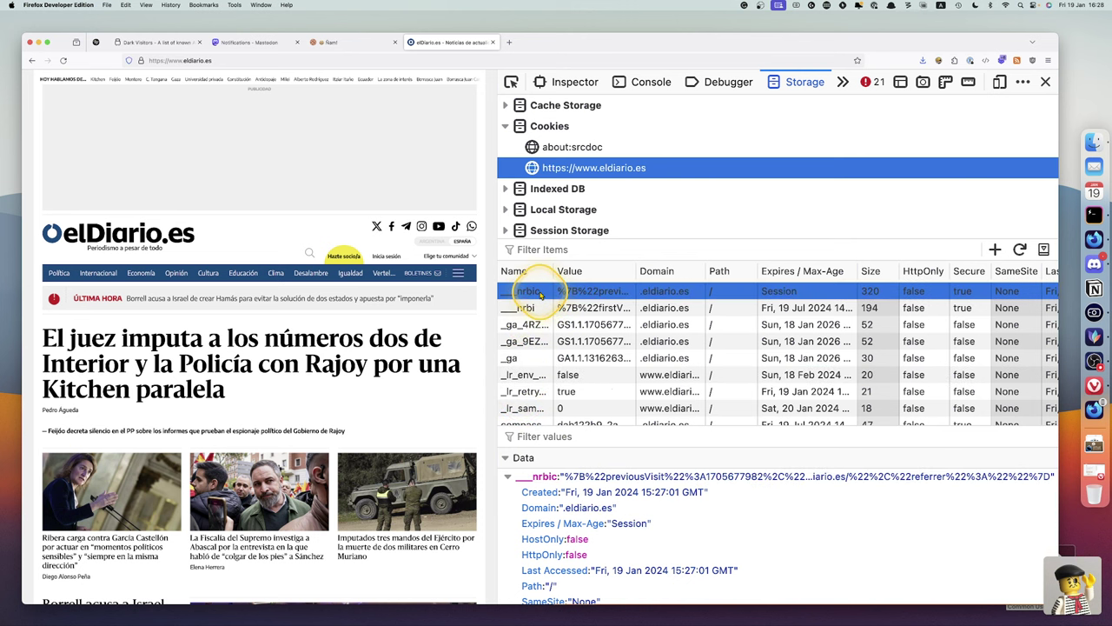
key("BackSpace")
key("BackSpace")
key("BackSpace")
key("BackSpace")
key("BackSpace")
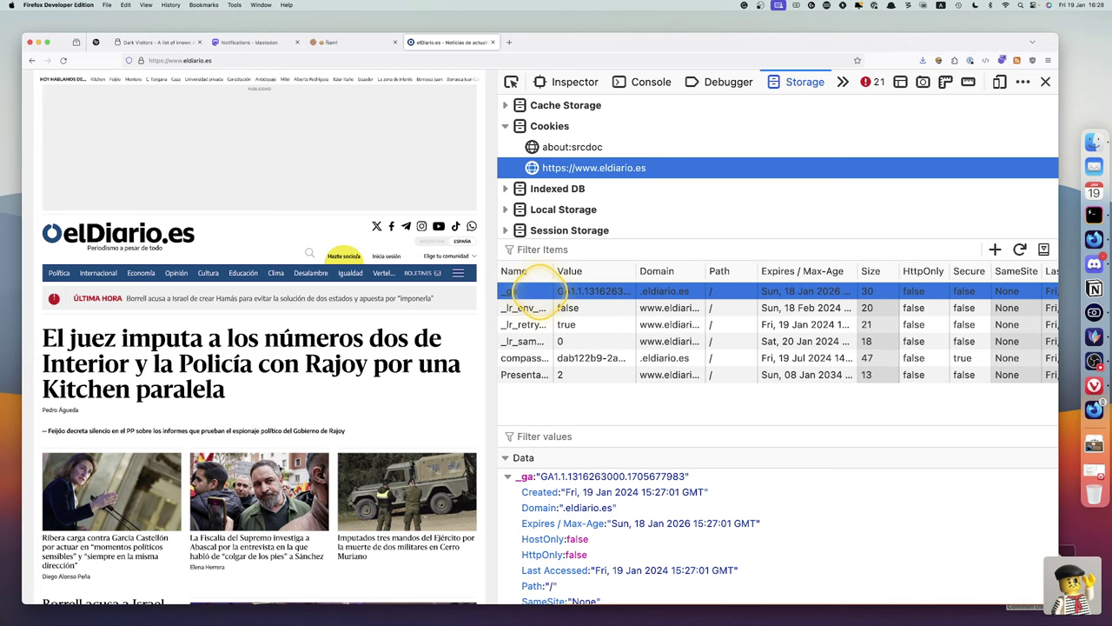
key("BackSpace")
key("BackSpace")
key("BackSpace")
key("BackSpace")
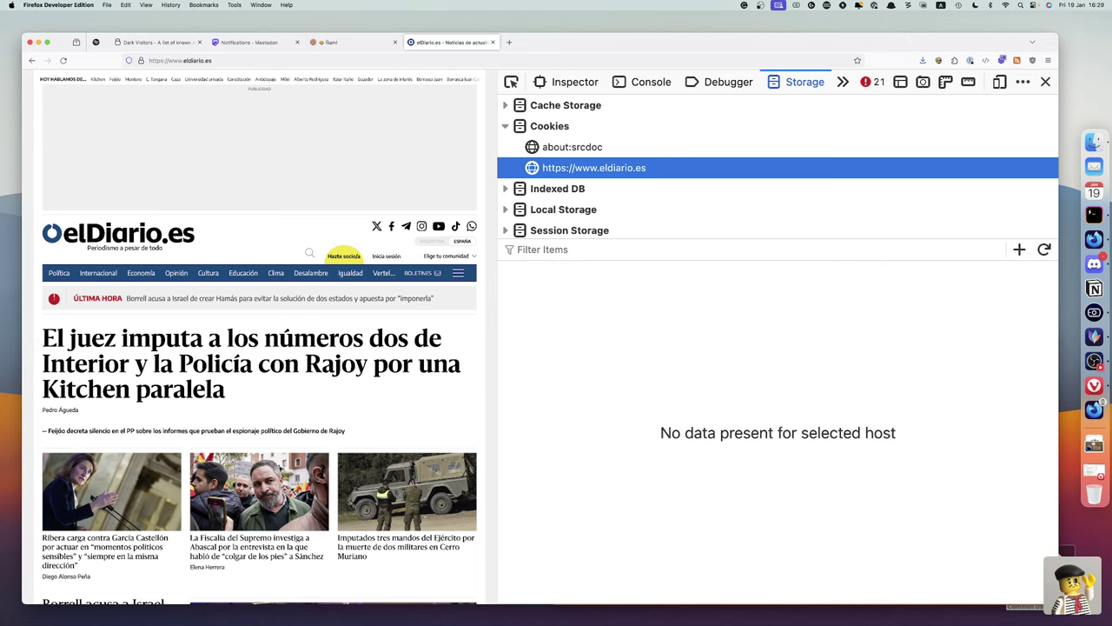
key("super+r")
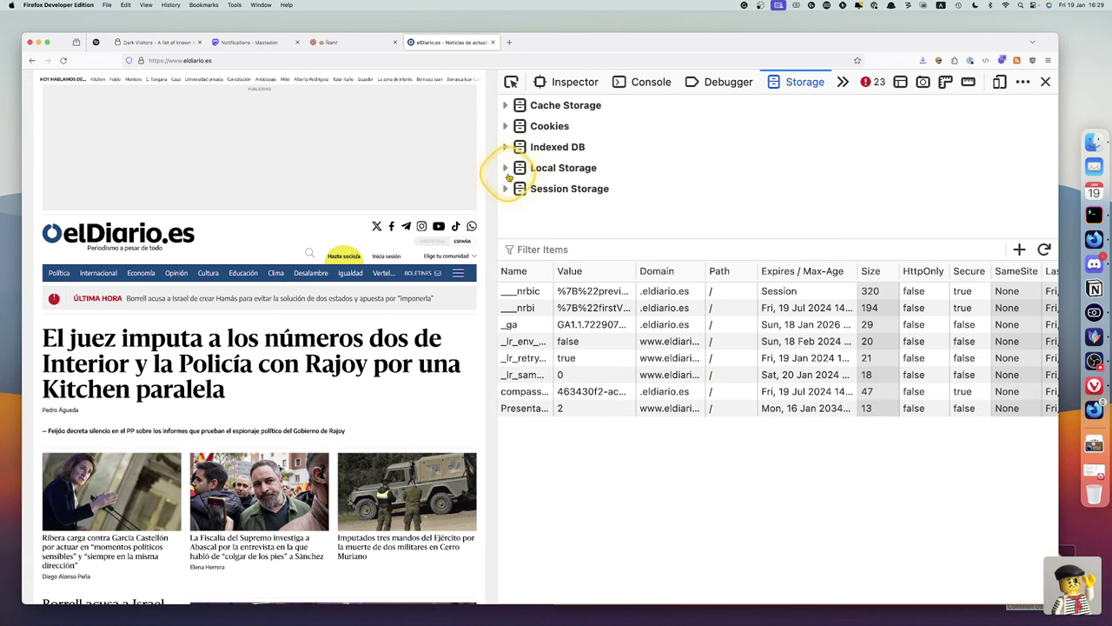
left_click(508, 170)
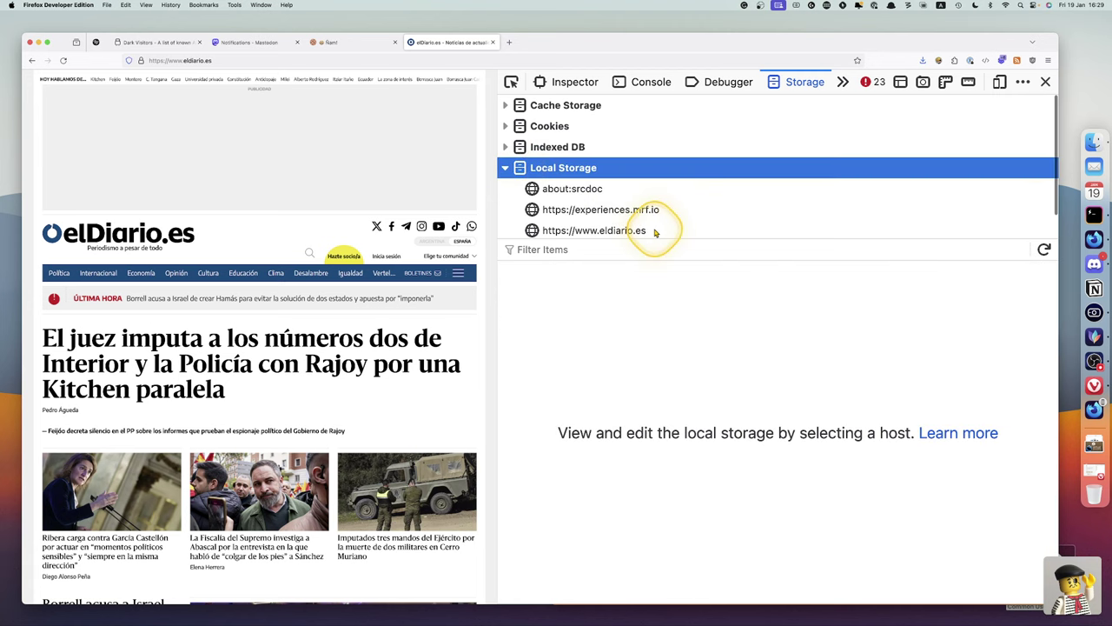
scroll(691, 218, "down", 2)
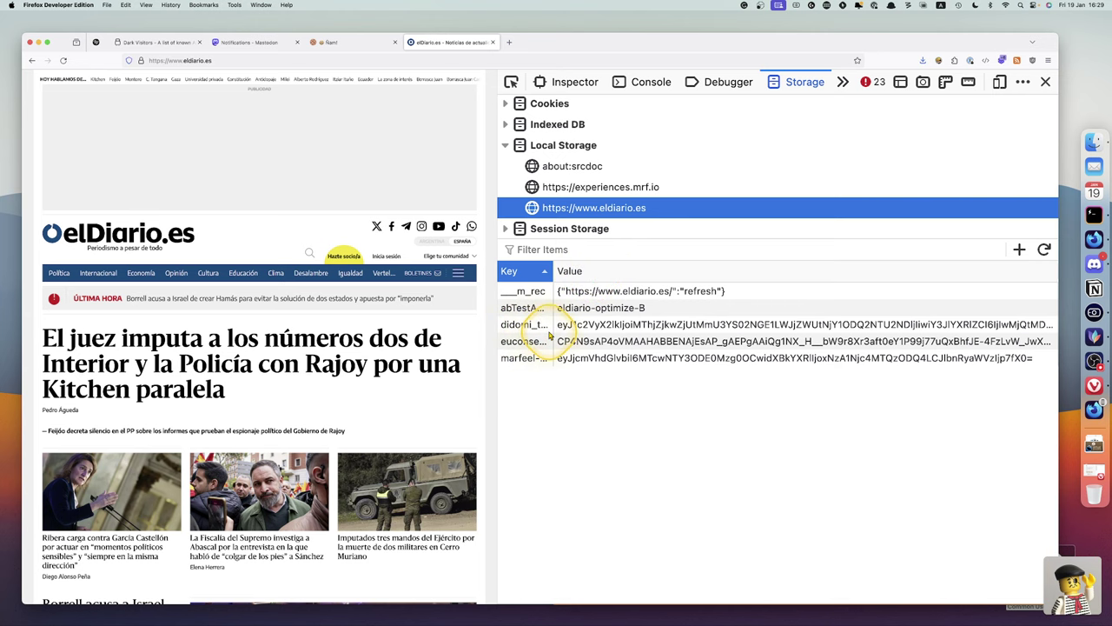
left_click_drag(553, 272, 647, 272)
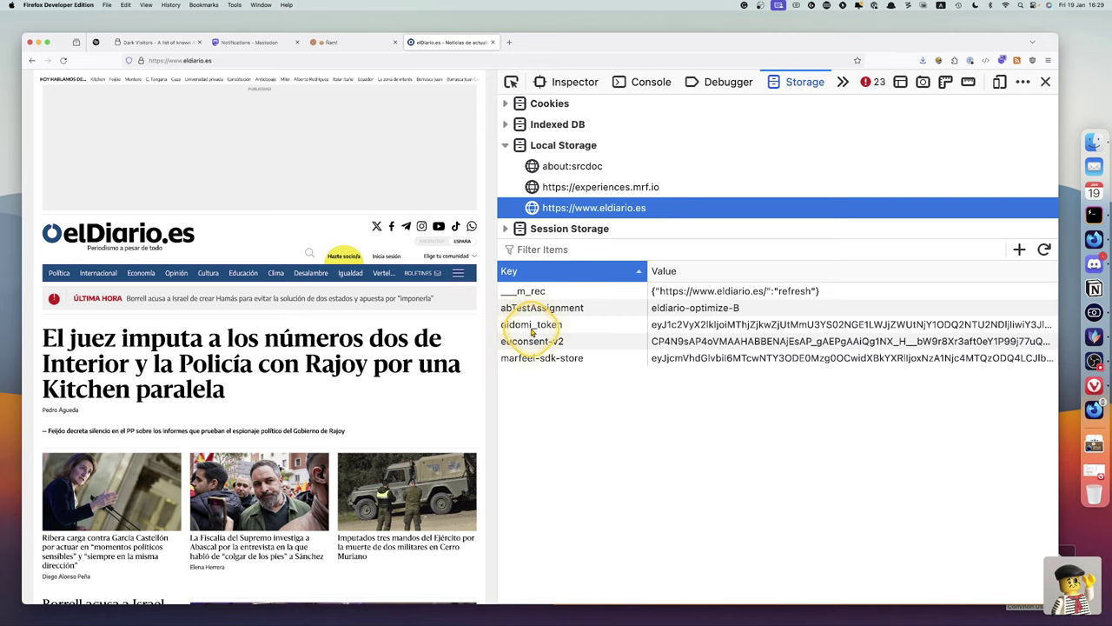
- Look up didomi in a new tab and visit its suggested offers page
left_click(510, 42)
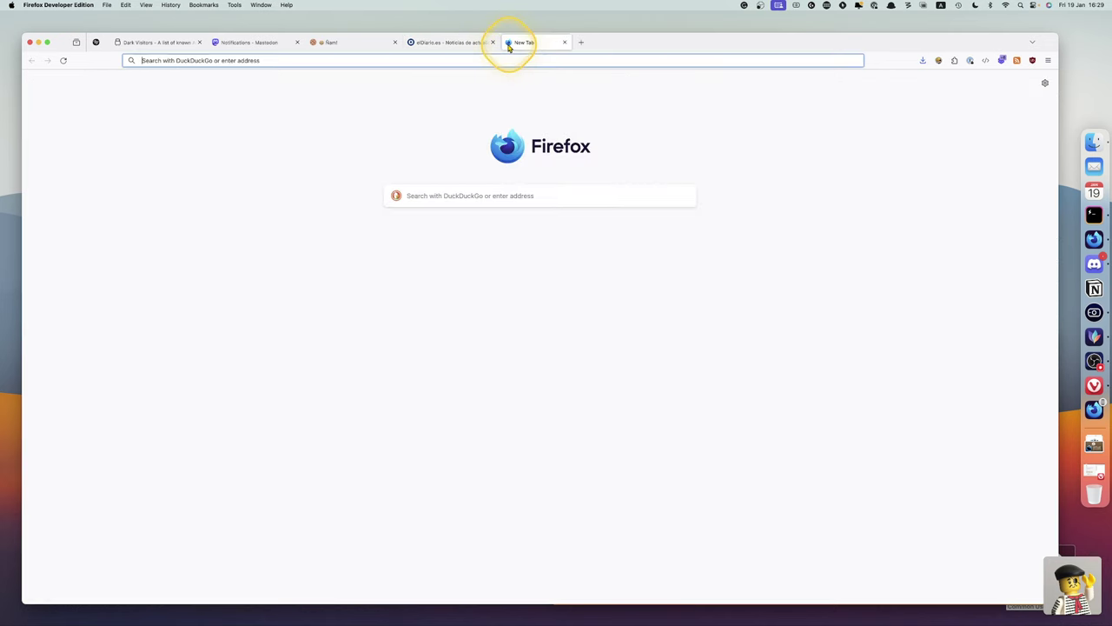
type("didomi")
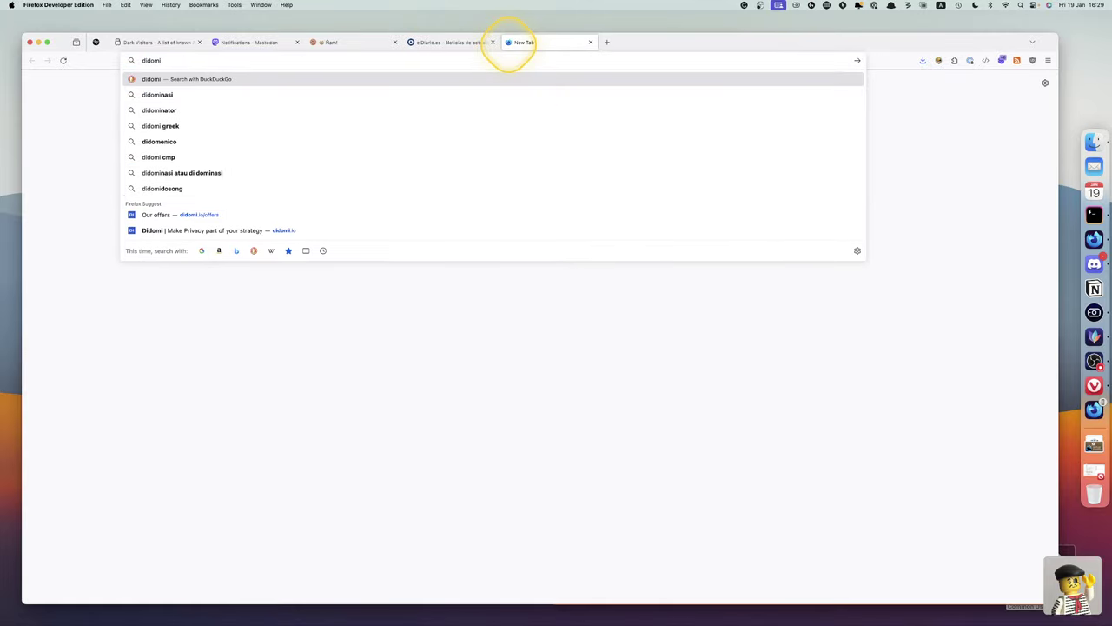
key("Down")
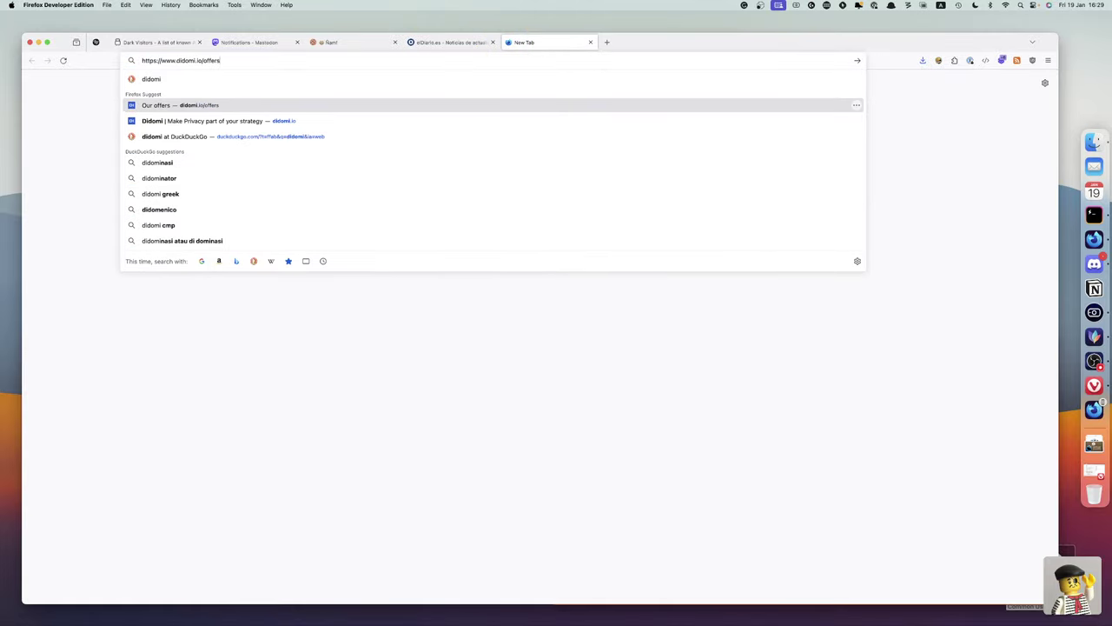
key("Return")
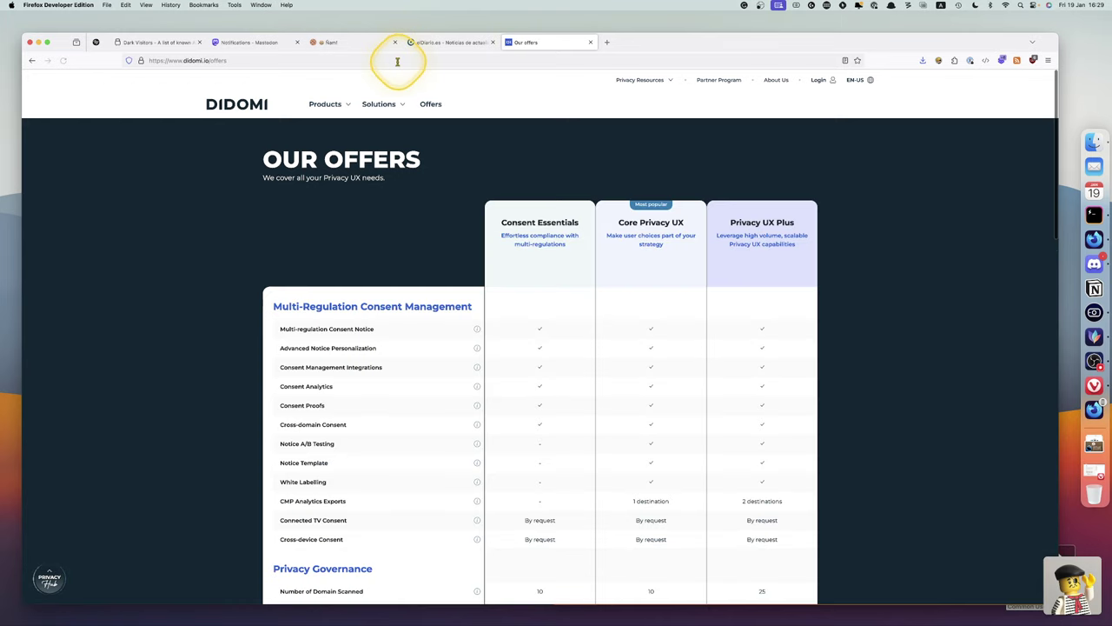
left_click(400, 54)
left_click(397, 61)
key("BackSpace")
key("BackSpace")
key("BackSpace")
key("BackSpace")
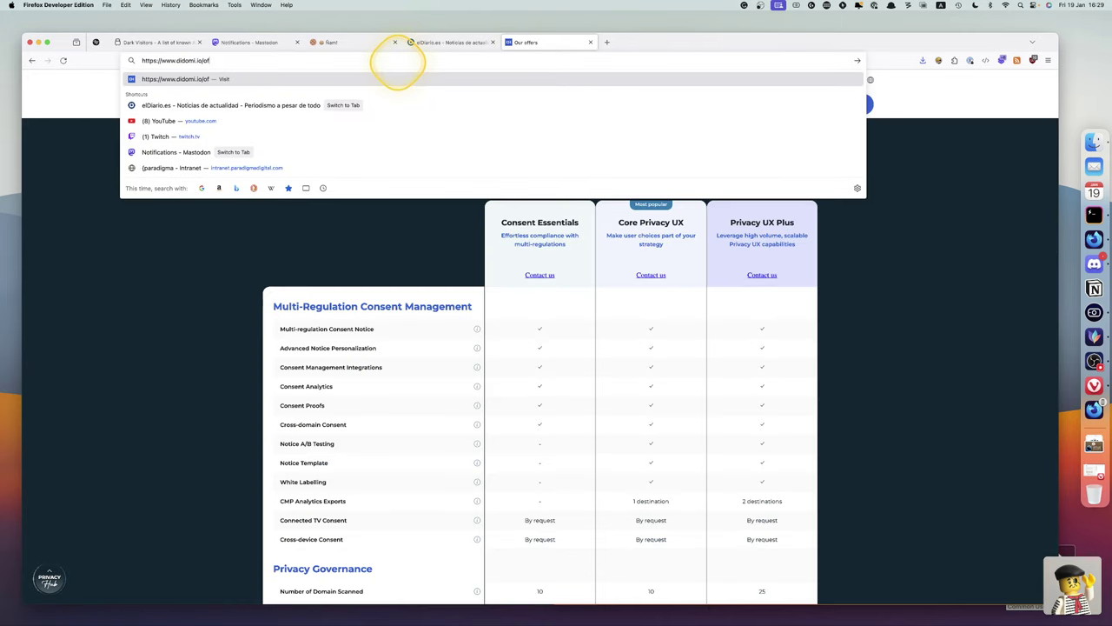
key("BackSpace")
key("BackSpace")
key("BackSpace")
key("BackSpace")
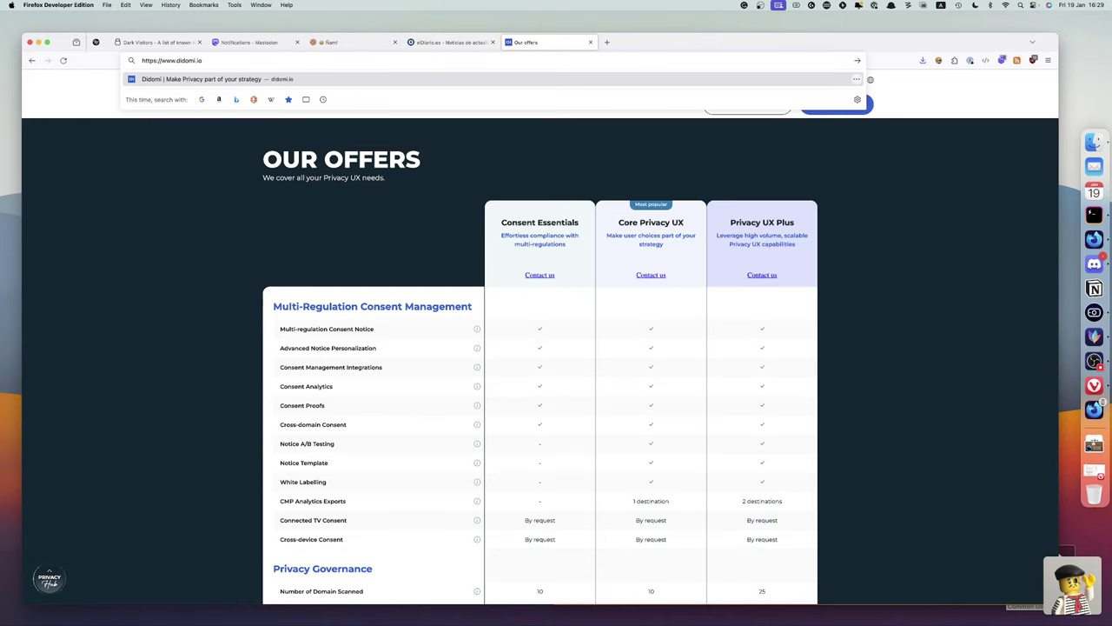
key("Return")
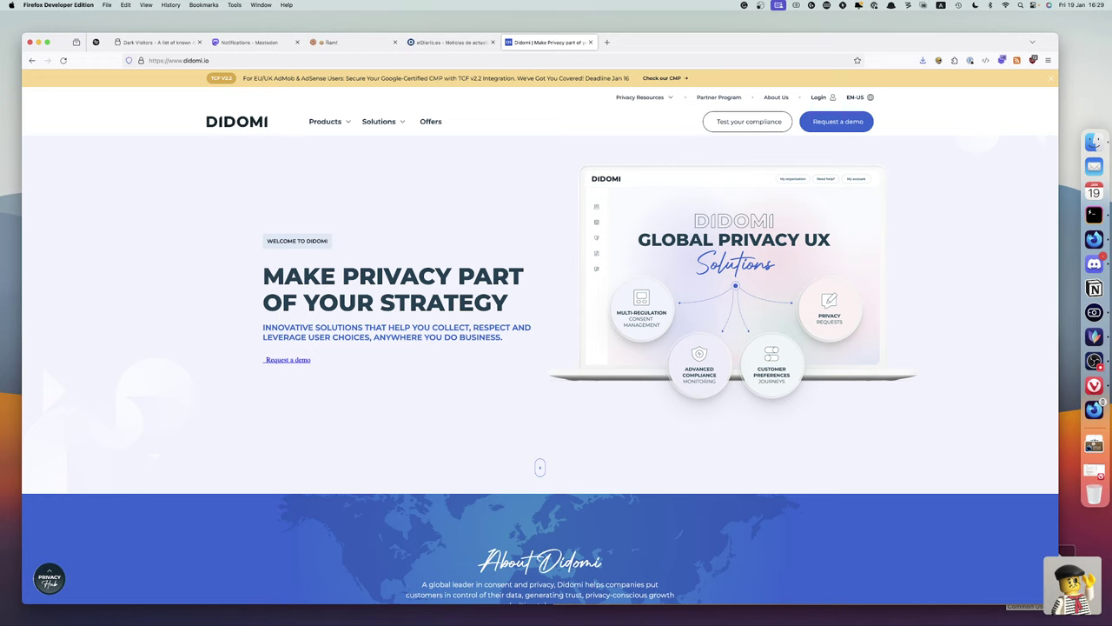
left_click(591, 43)
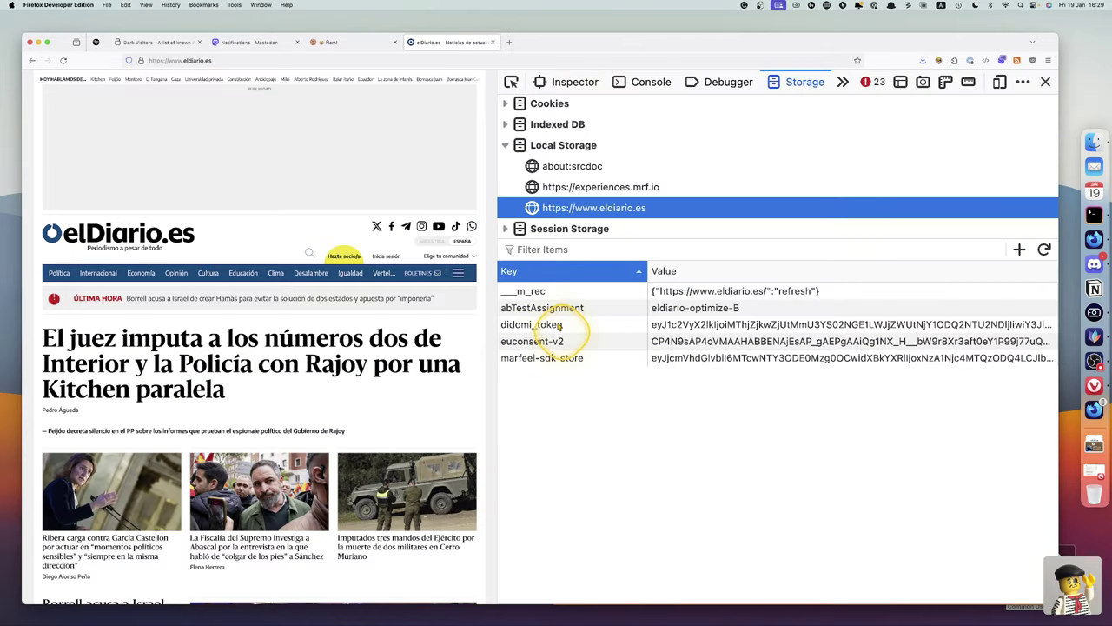
left_click(532, 291)
key("BackSpace")
left_click(539, 291)
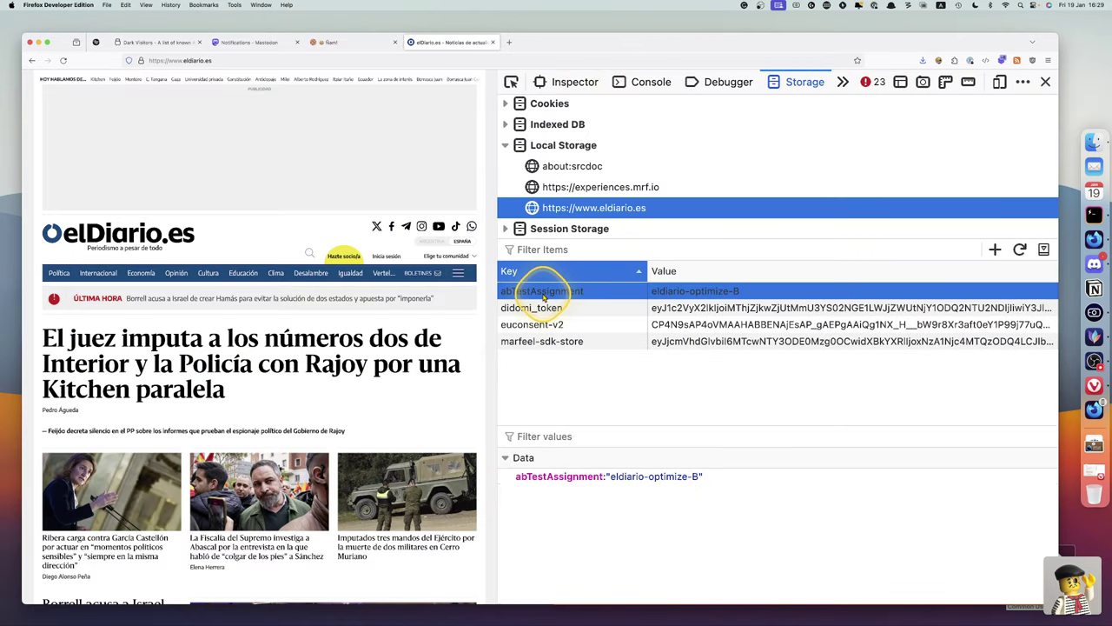
key("BackSpace")
key("BackSpace")
key("BackSpace")
key("BackSpace")
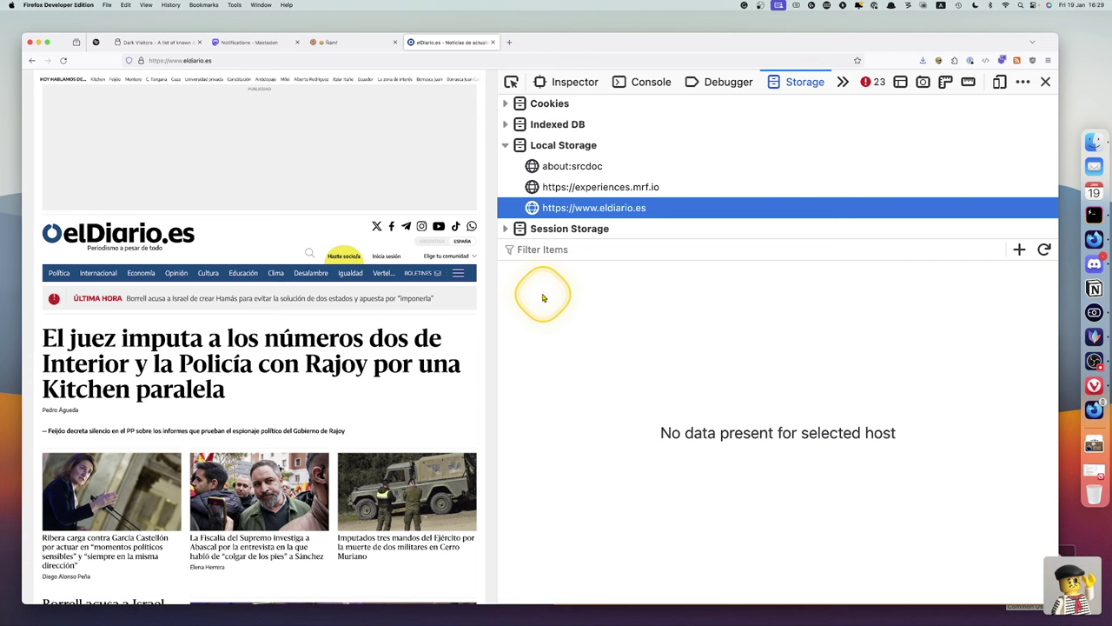
key("super+r")
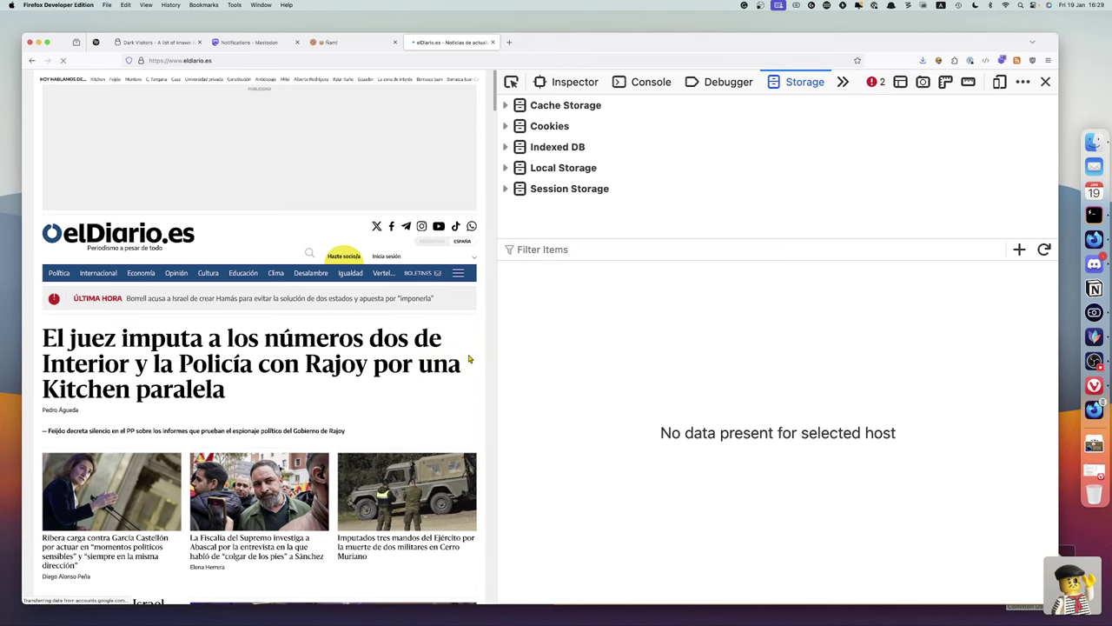
- Accept cookies in the elDiario.es consent notice and inspect the euconsent-v2 local storage entry
left_click(246, 394)
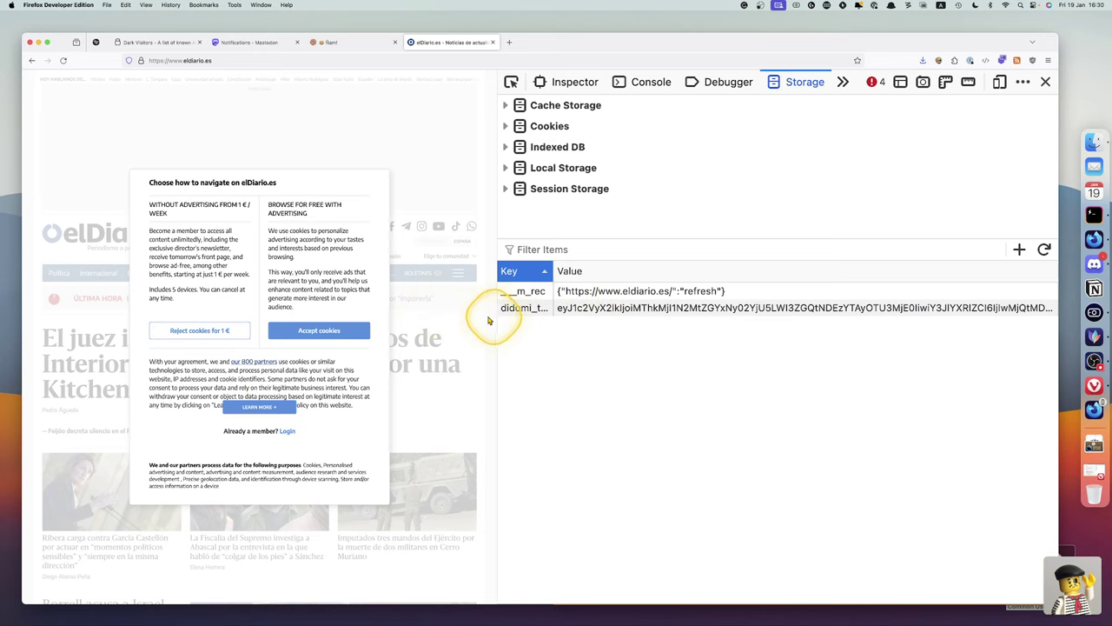
left_click(310, 330)
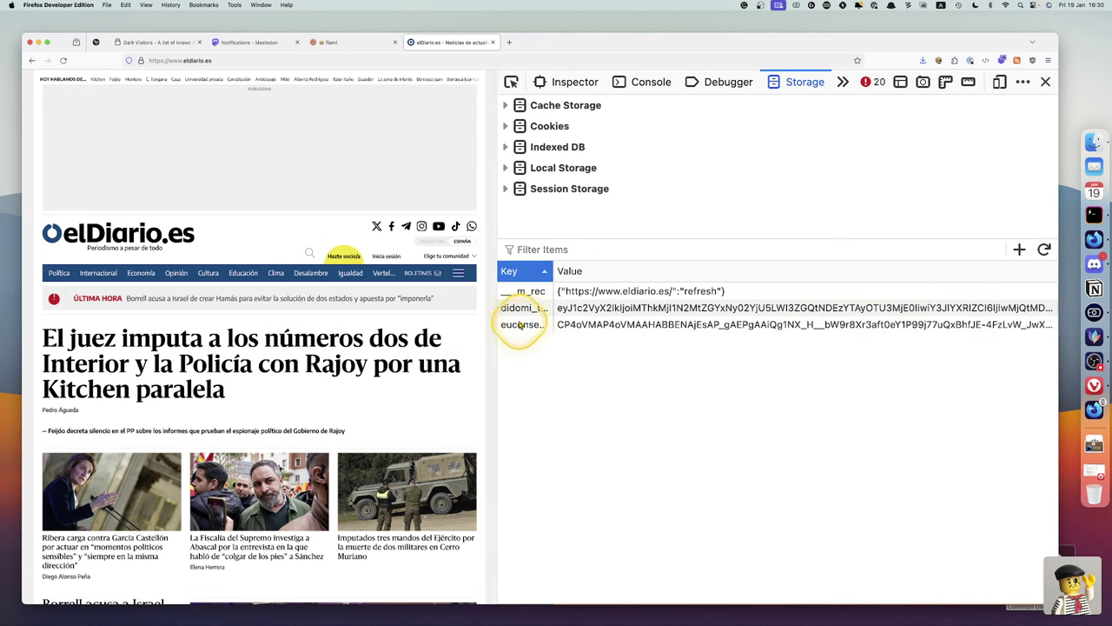
left_click(519, 324)
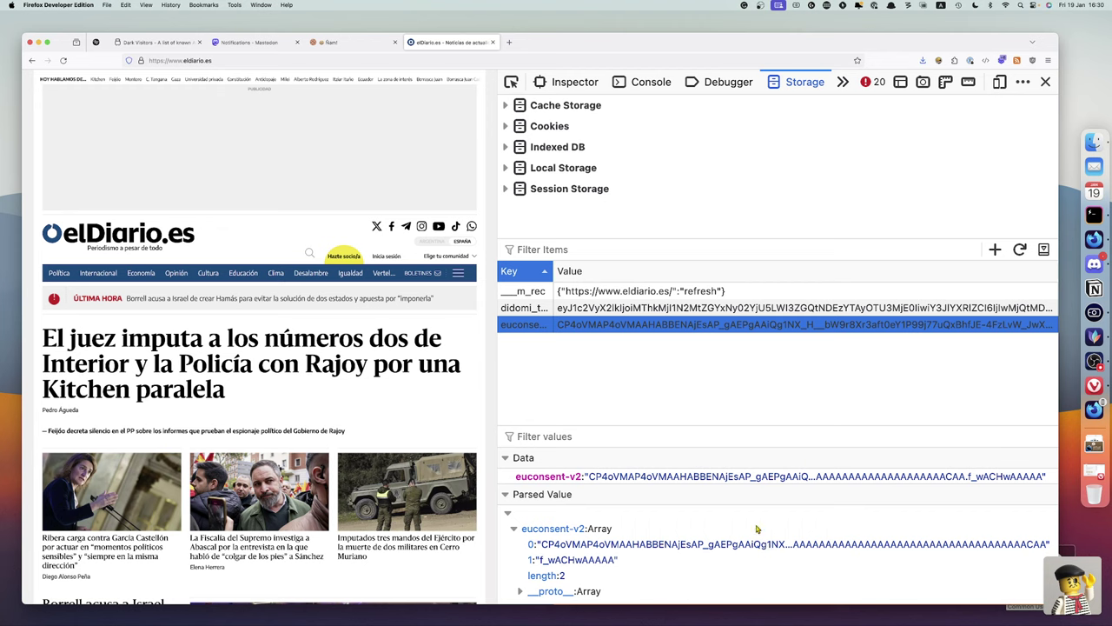
- Open the Política de cookies page linked in the elDiario.es footer
scroll(385, 430, "down", 10)
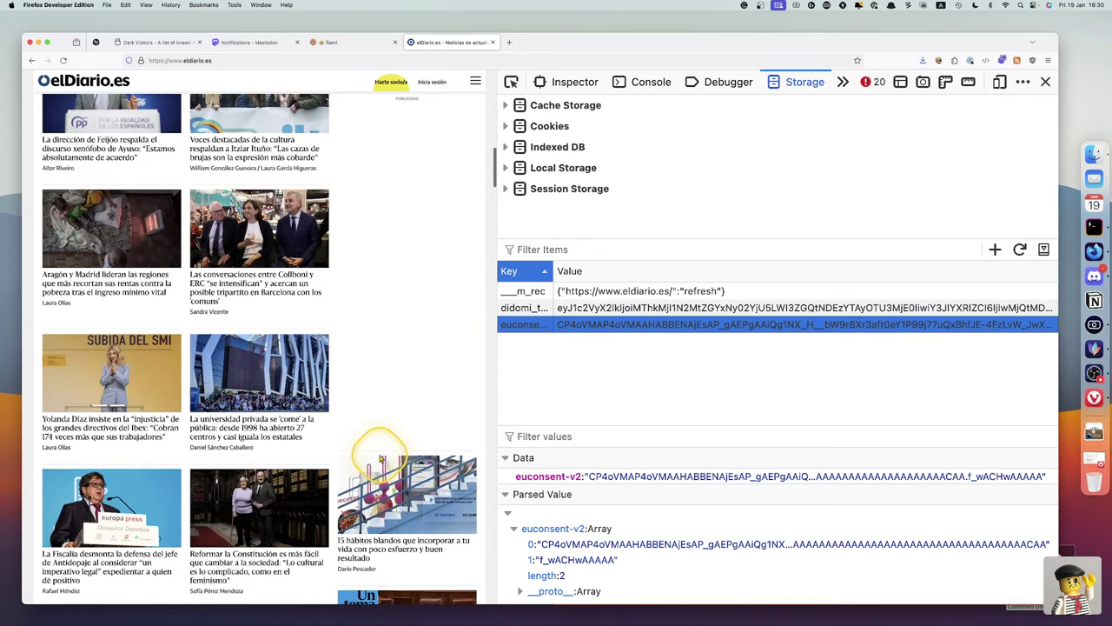
scroll(380, 458, "down", 15)
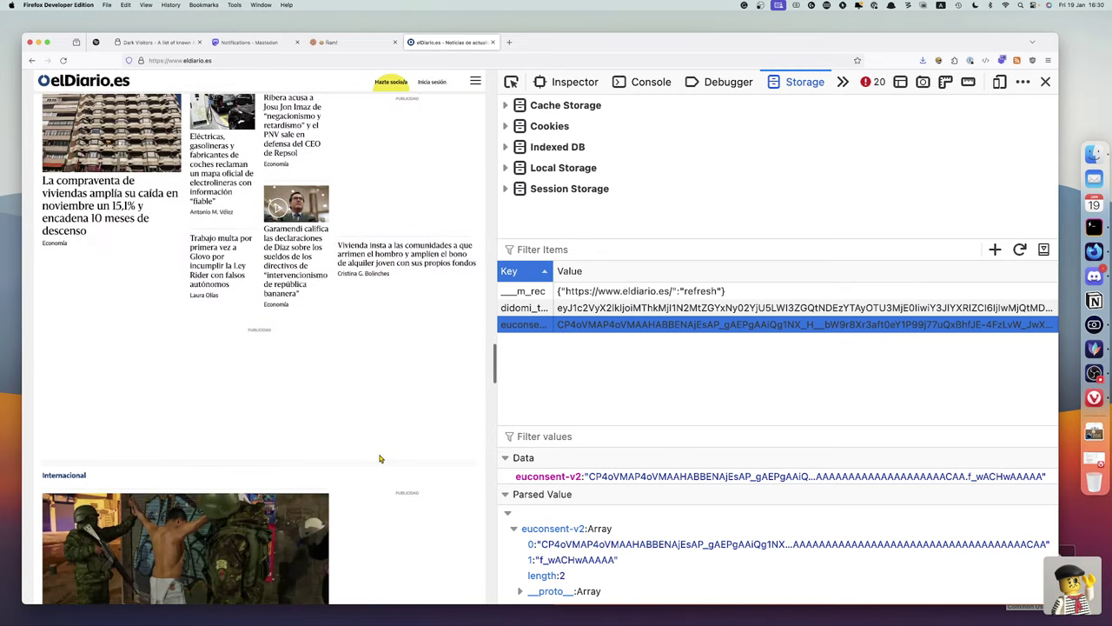
scroll(380, 458, "down", 15)
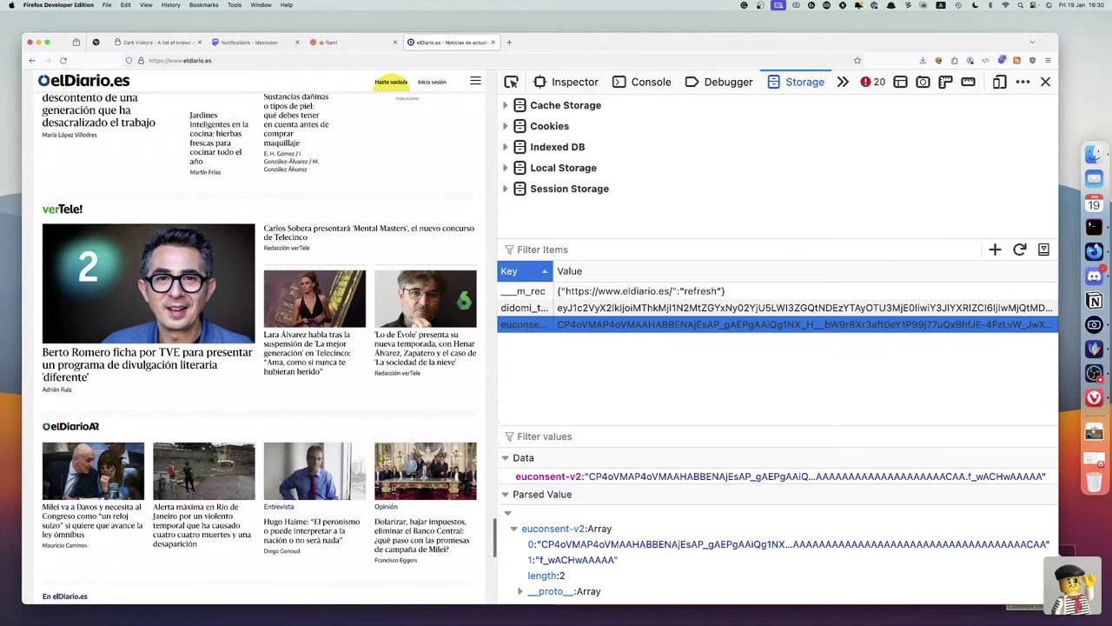
scroll(379, 457, "down", 10)
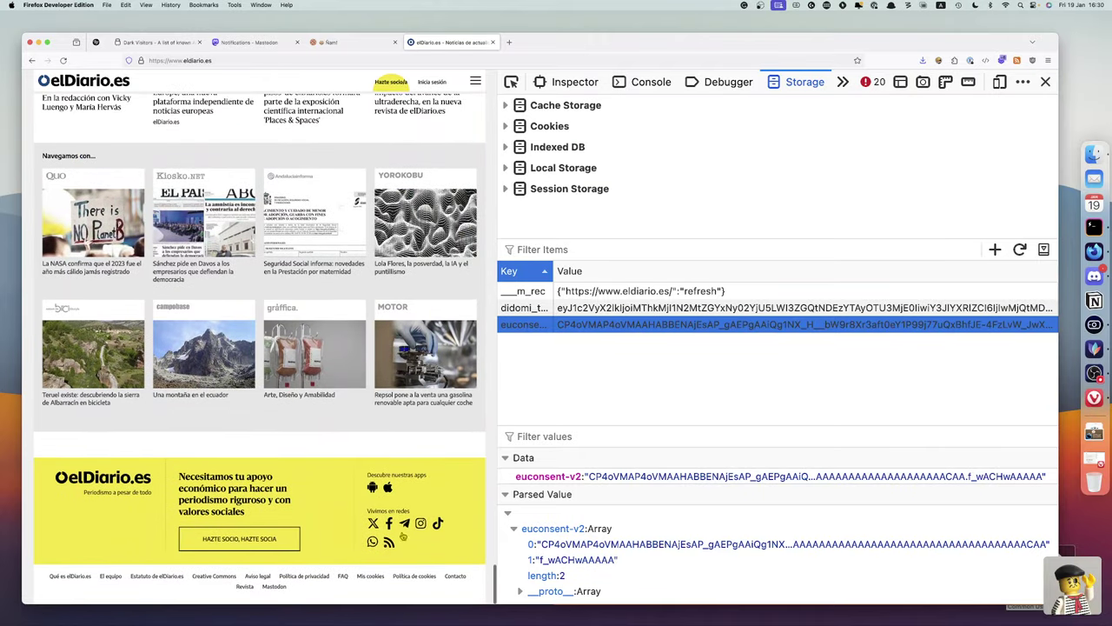
left_click(412, 576)
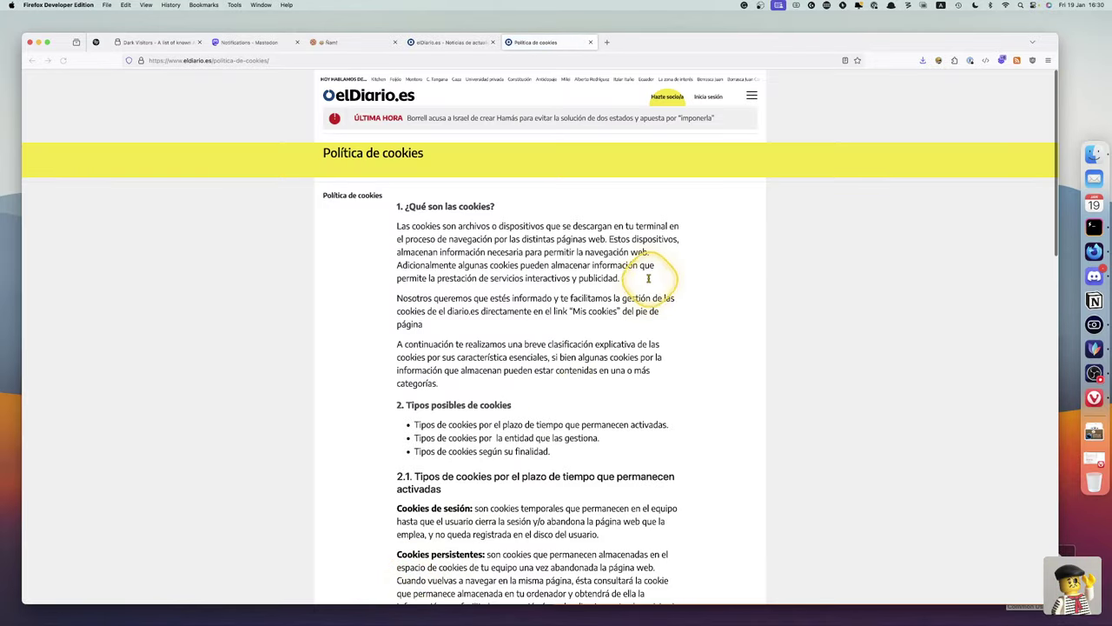
- Read through the cookie types and uninstall instructions in the cookie policy, then close its tab
scroll(513, 435, "down", 5)
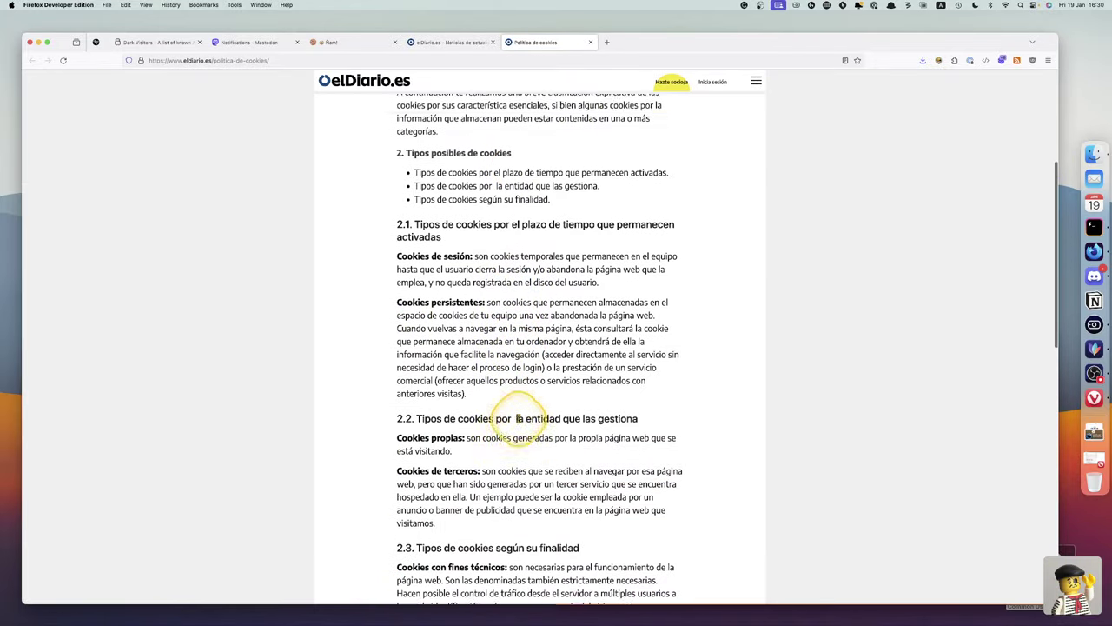
scroll(519, 419, "down", 10)
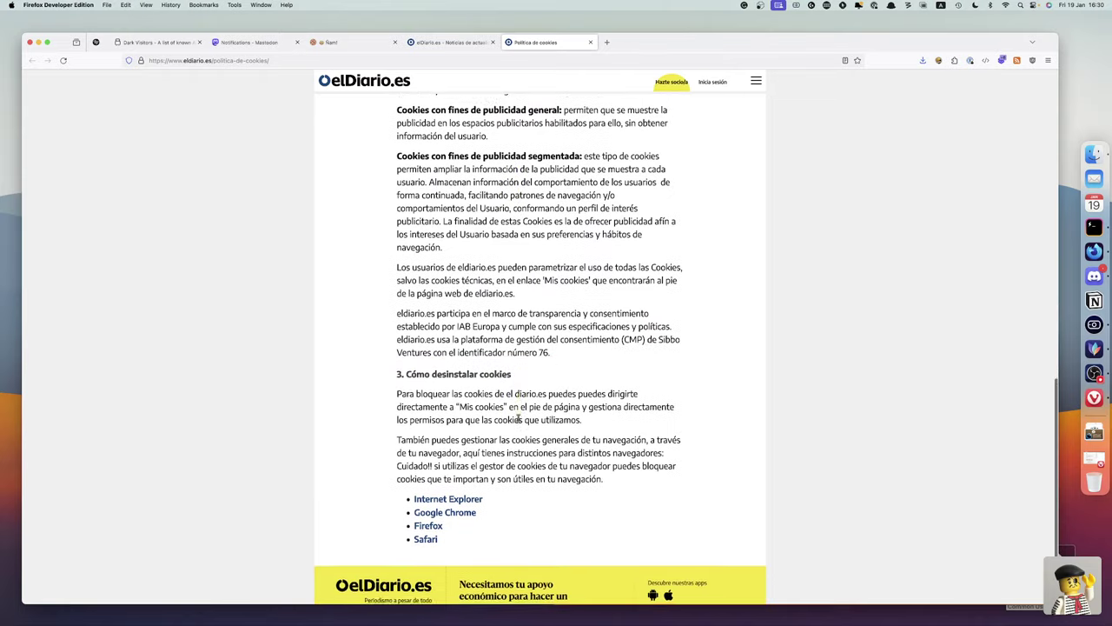
scroll(520, 421, "up", 8)
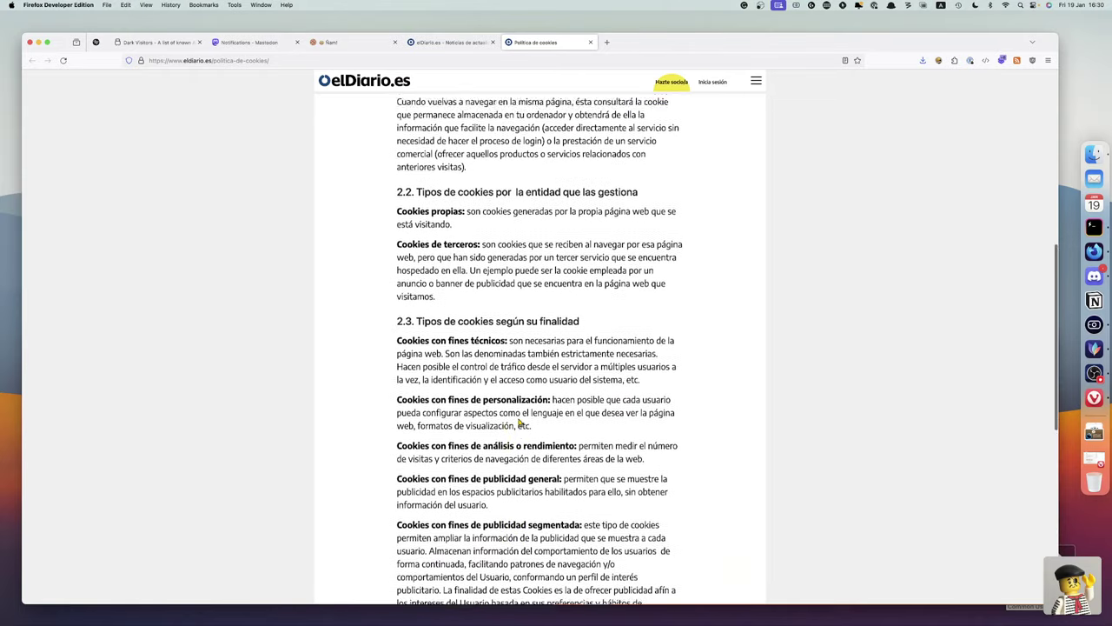
scroll(520, 421, "up", 6)
left_click(552, 45)
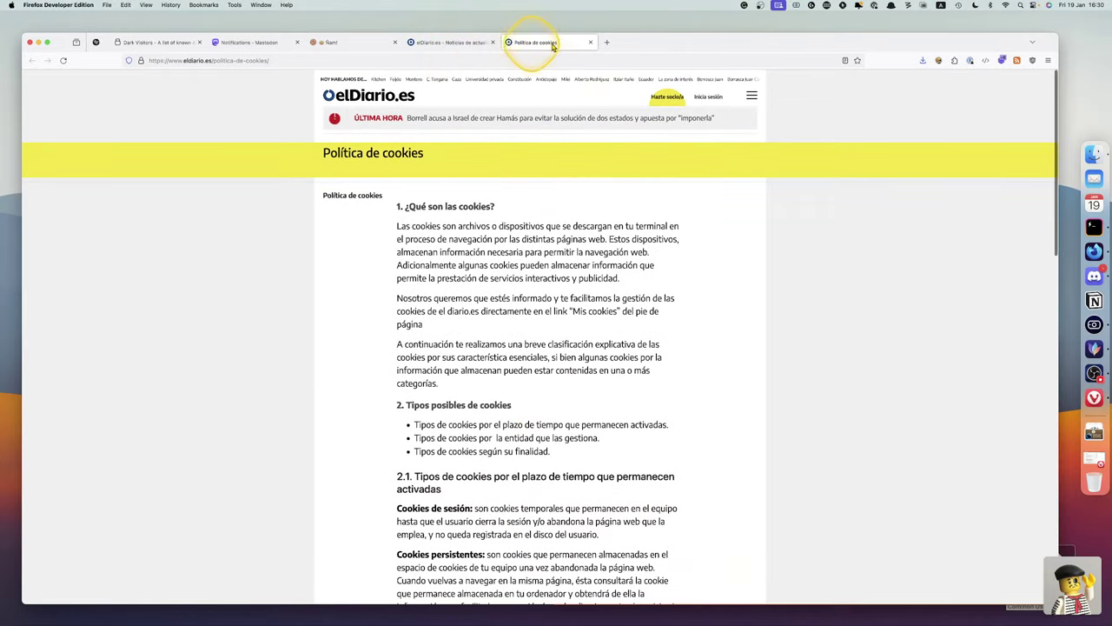
left_click(590, 43)
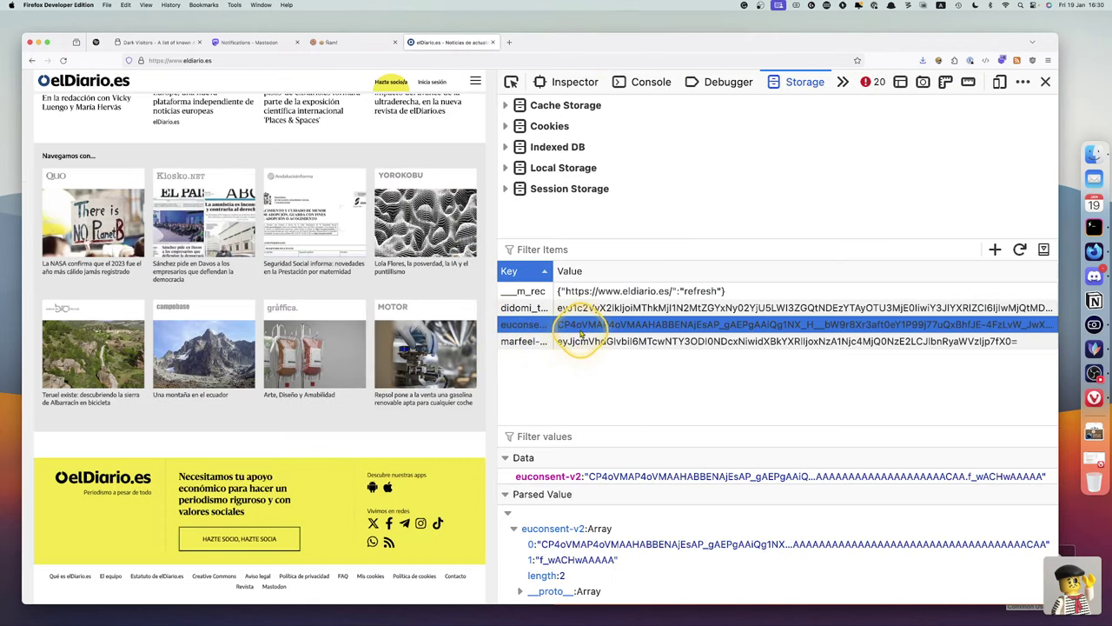
left_click(570, 310)
key("Delete")
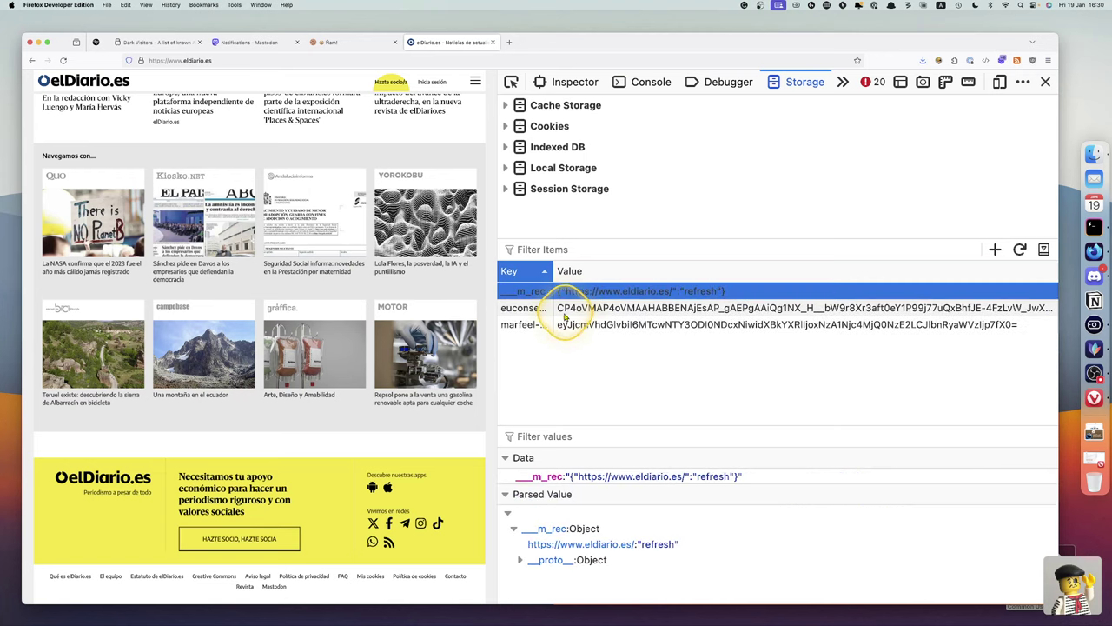
key("Delete")
key("Delete")
key("Delete")
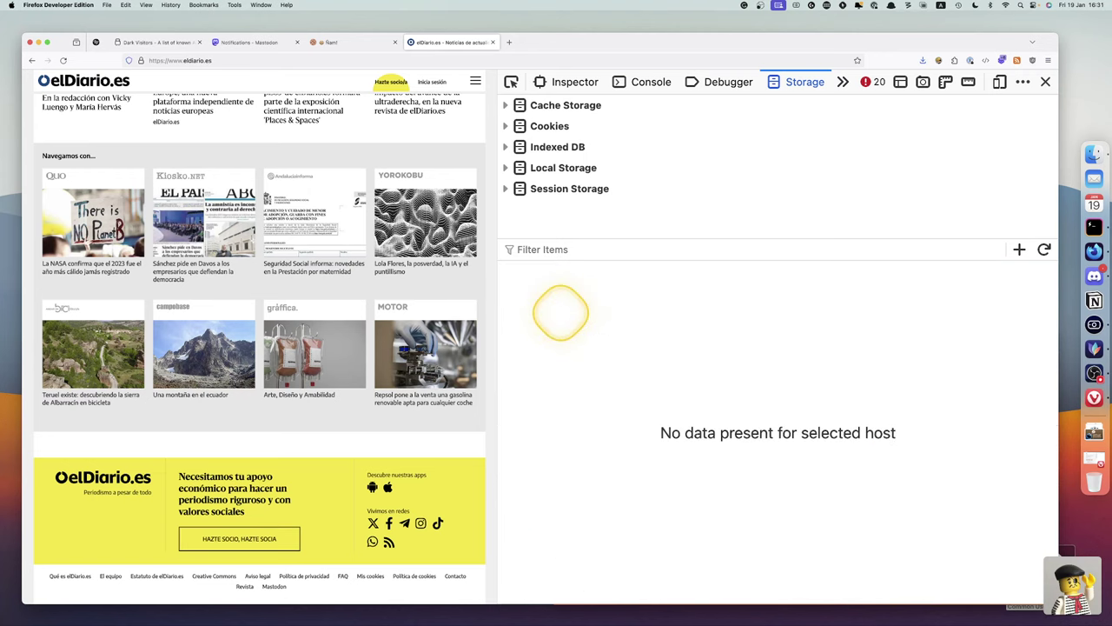
key("super+r")
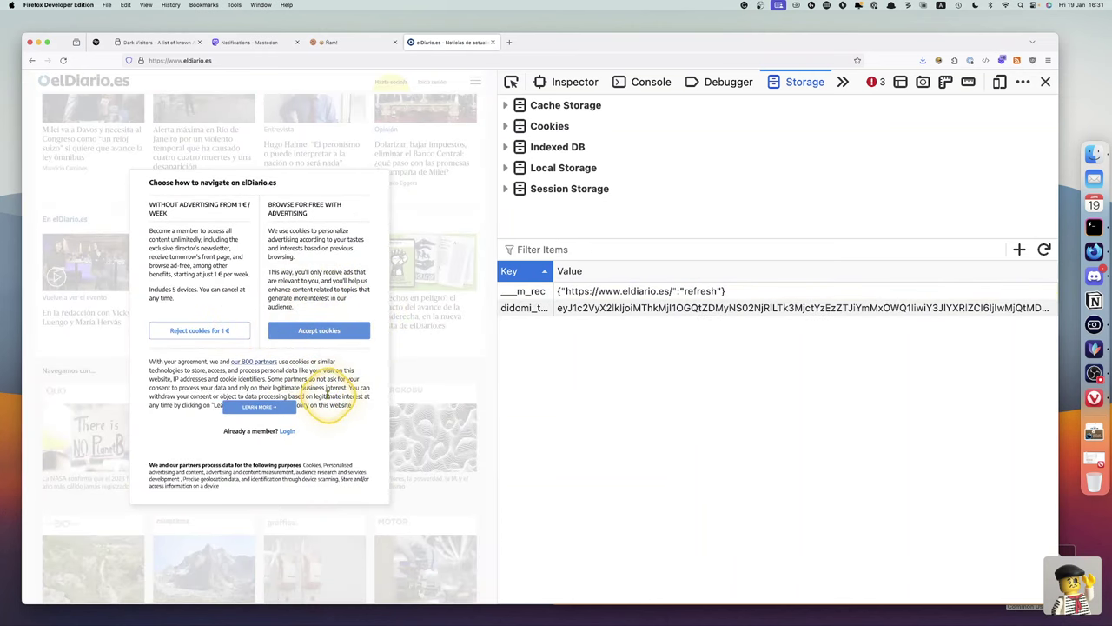
- View the list of 800 partners from the consent notice, then go back to the Consent Management purposes
left_click(320, 330)
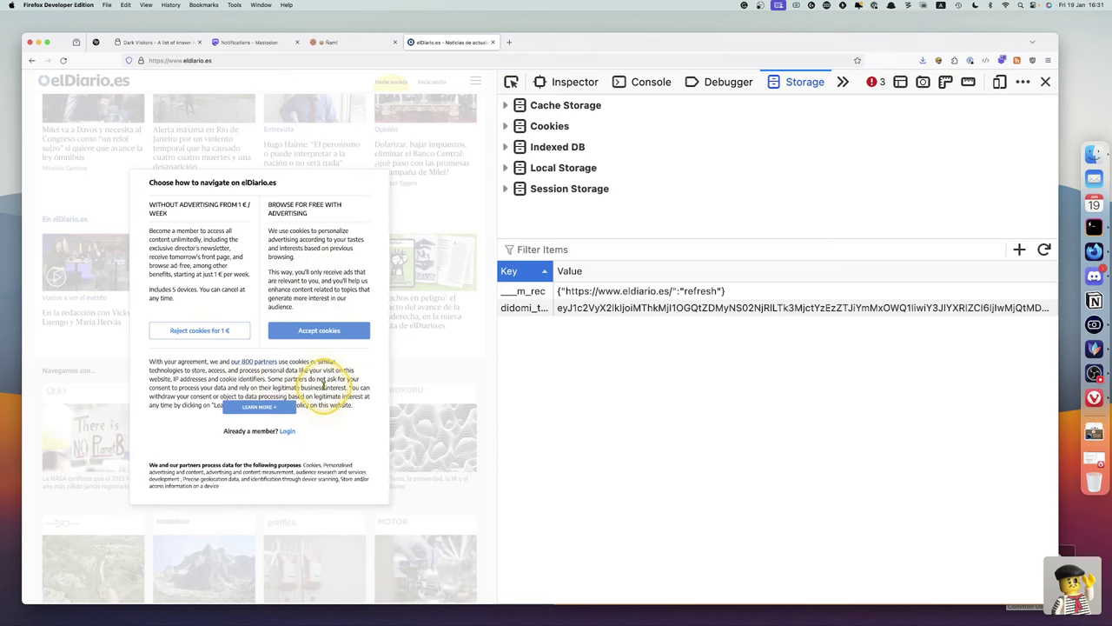
left_click(251, 363)
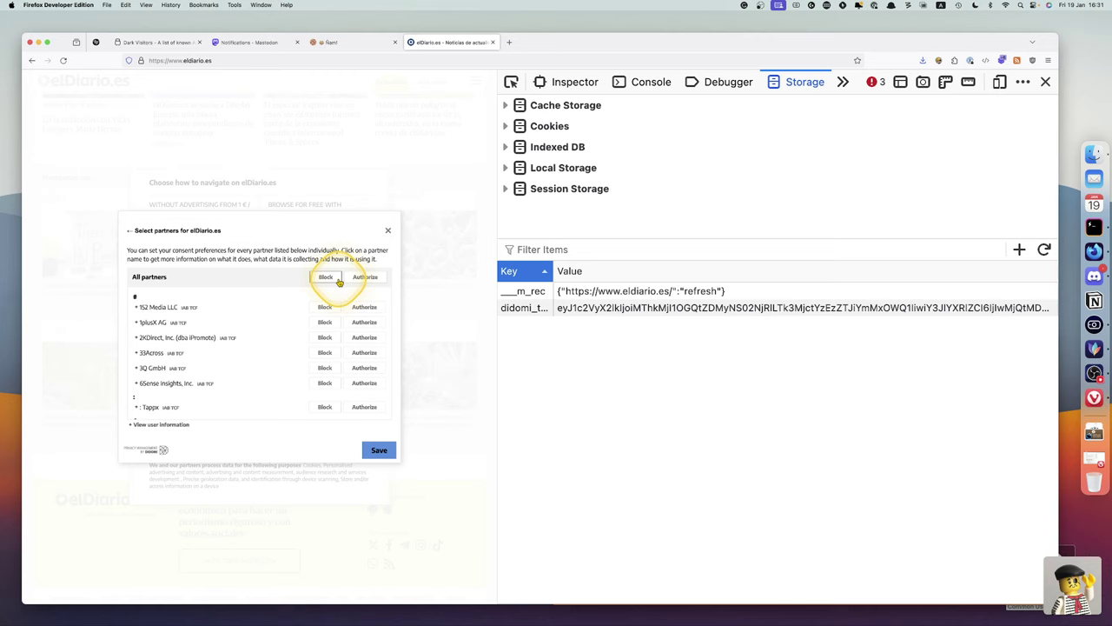
left_click(131, 233)
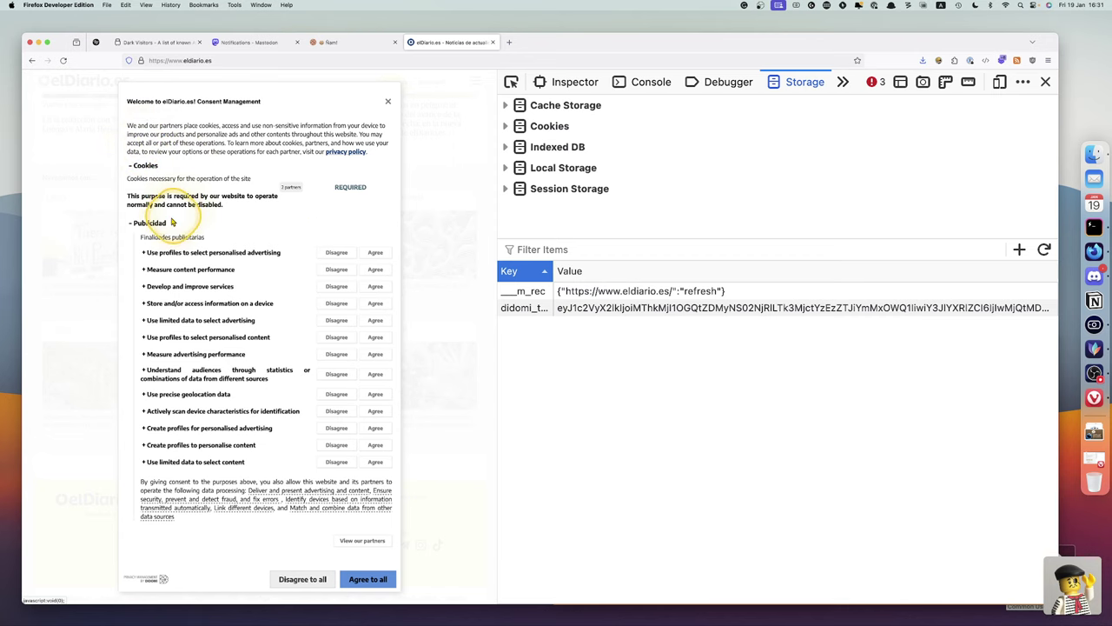
- Disagree with every Publicidad purpose, from Use profiles to select personalised advertising through Use limited data to select content
left_click(343, 253)
left_click(337, 270)
left_click(339, 287)
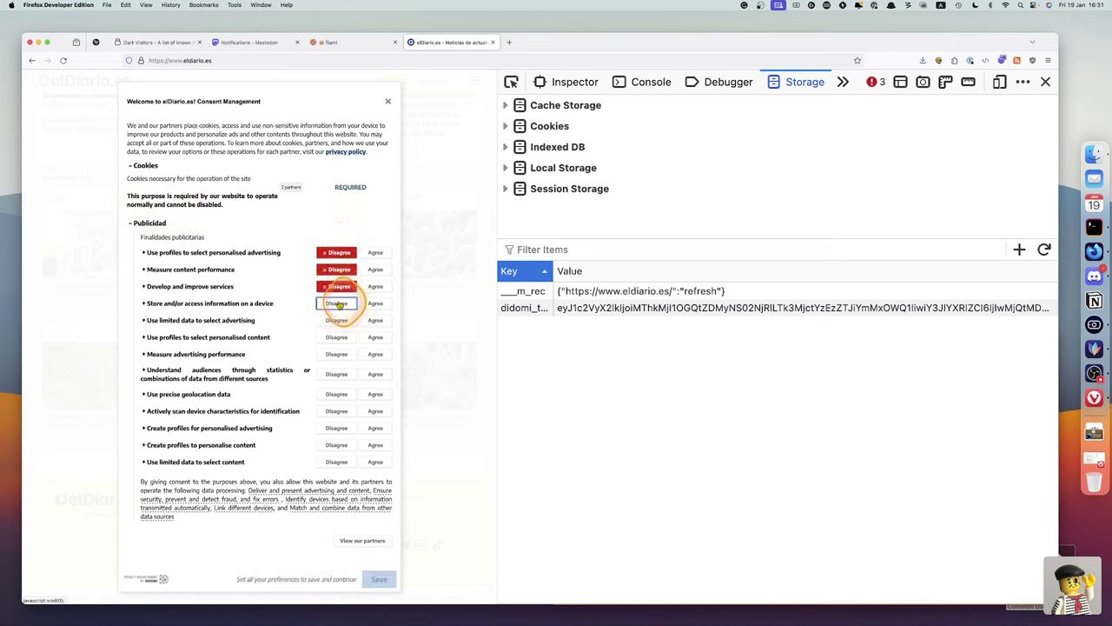
left_click(338, 303)
left_click(338, 319)
left_click(339, 337)
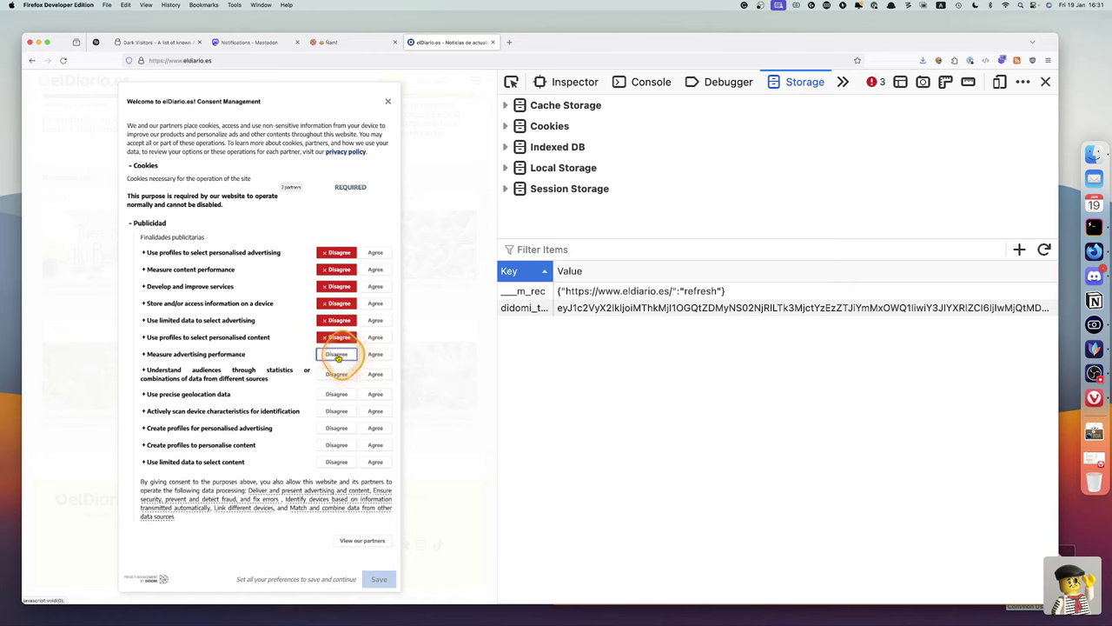
left_click(339, 354)
left_click(336, 374)
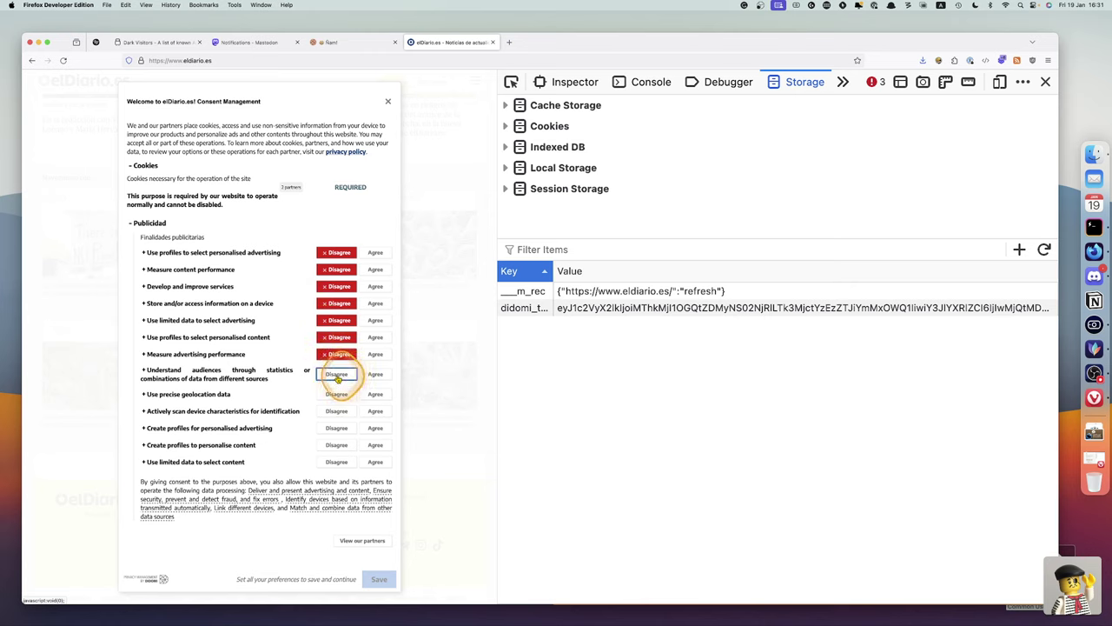
left_click(337, 394)
left_click(335, 412)
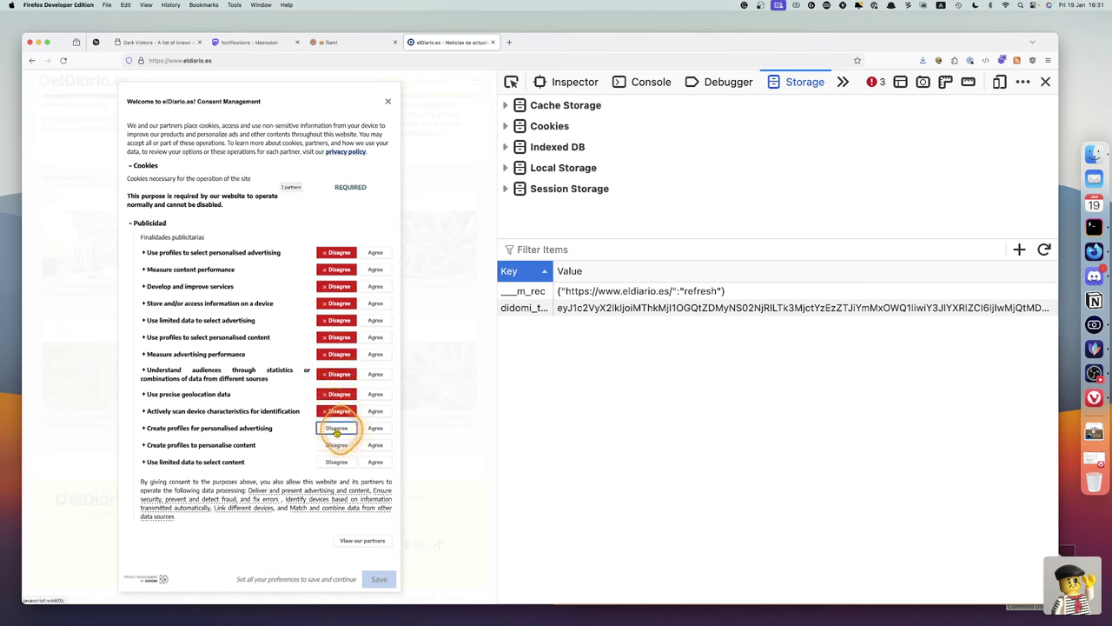
left_click(336, 427)
left_click(336, 444)
left_click(338, 461)
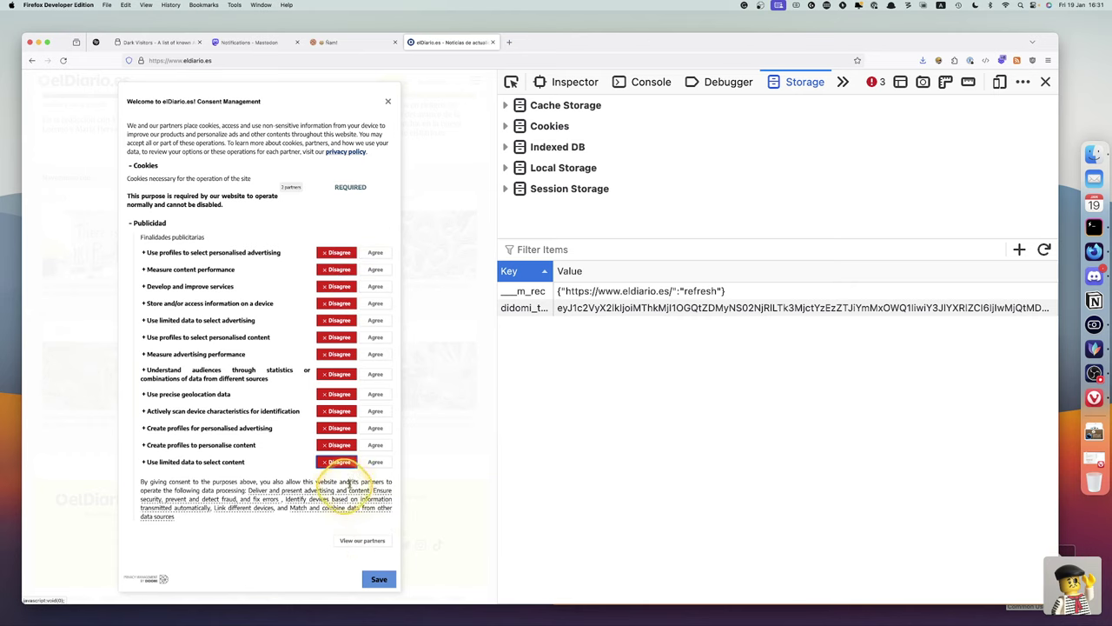
- Block all partners of elDiario.es and save both the partner selection and the consent preferences
left_click(354, 541)
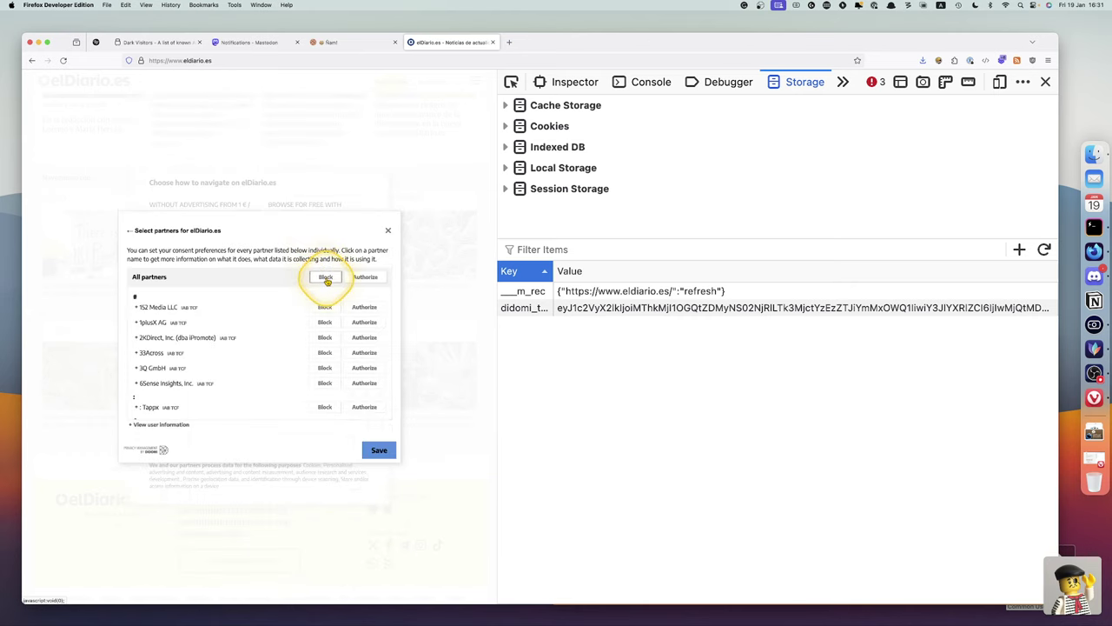
left_click(325, 278)
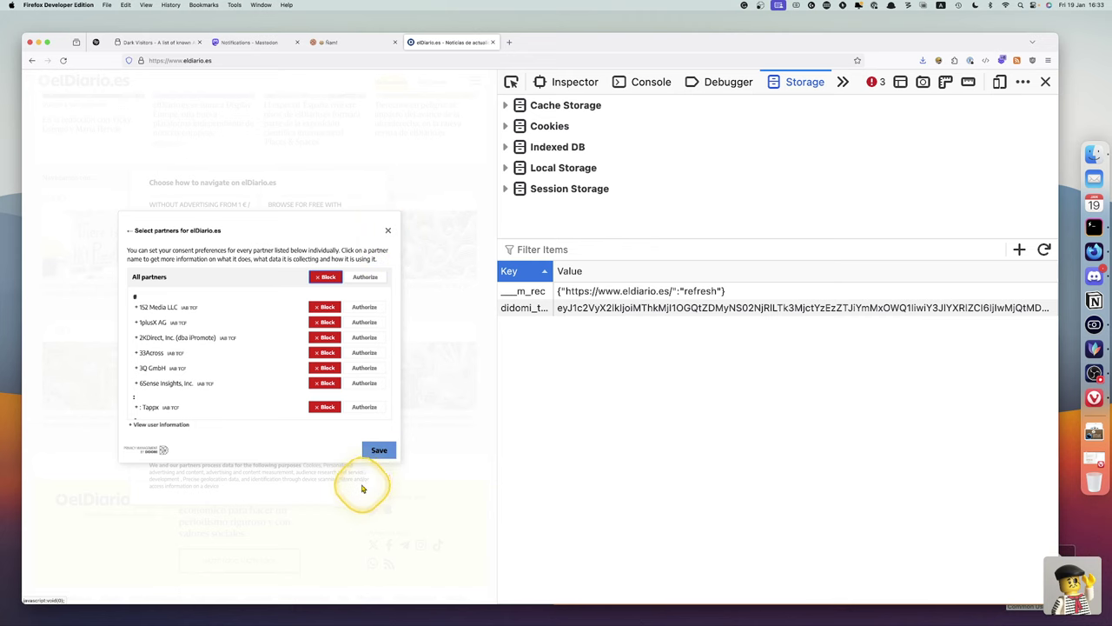
left_click(378, 449)
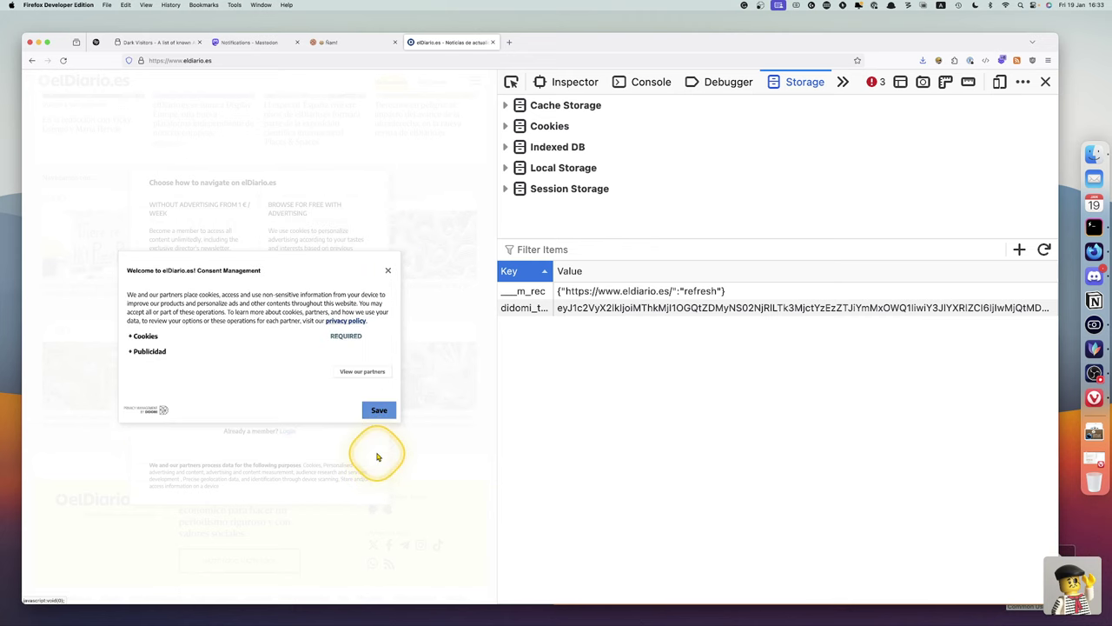
left_click(380, 409)
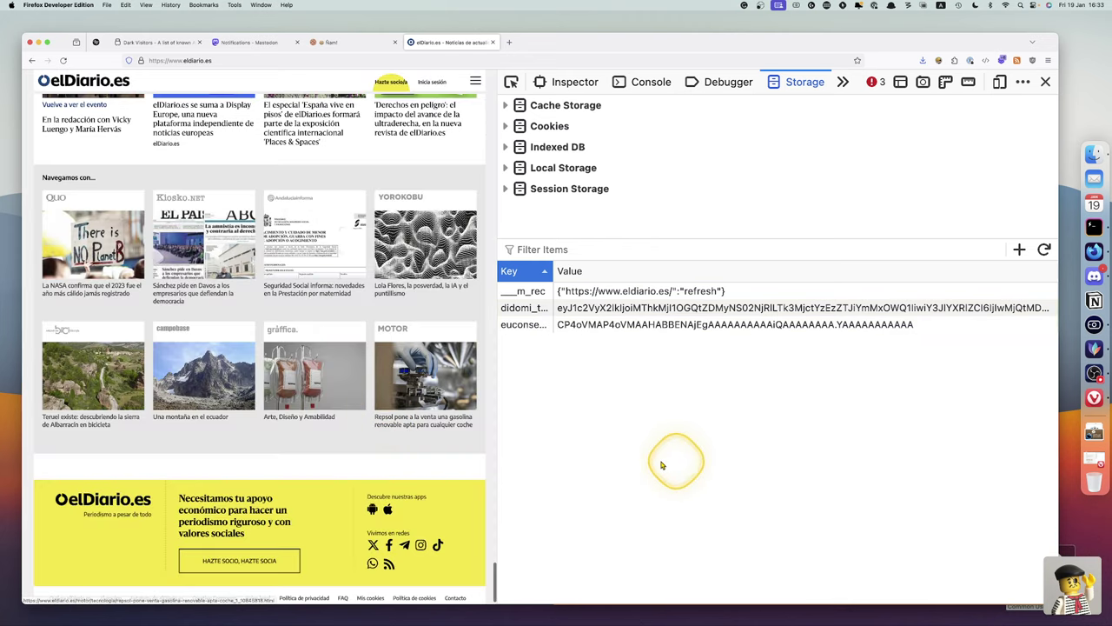
- Evaluate dataLayer in the console and expand the resulting array to examine its consent entries
left_click(652, 83)
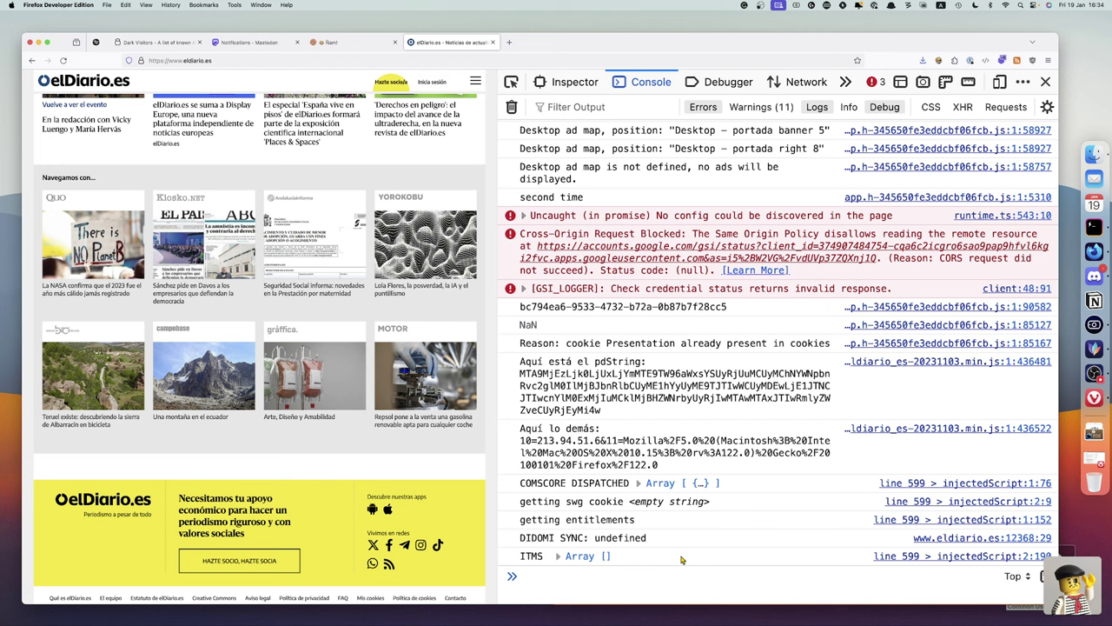
type("dataLayer")
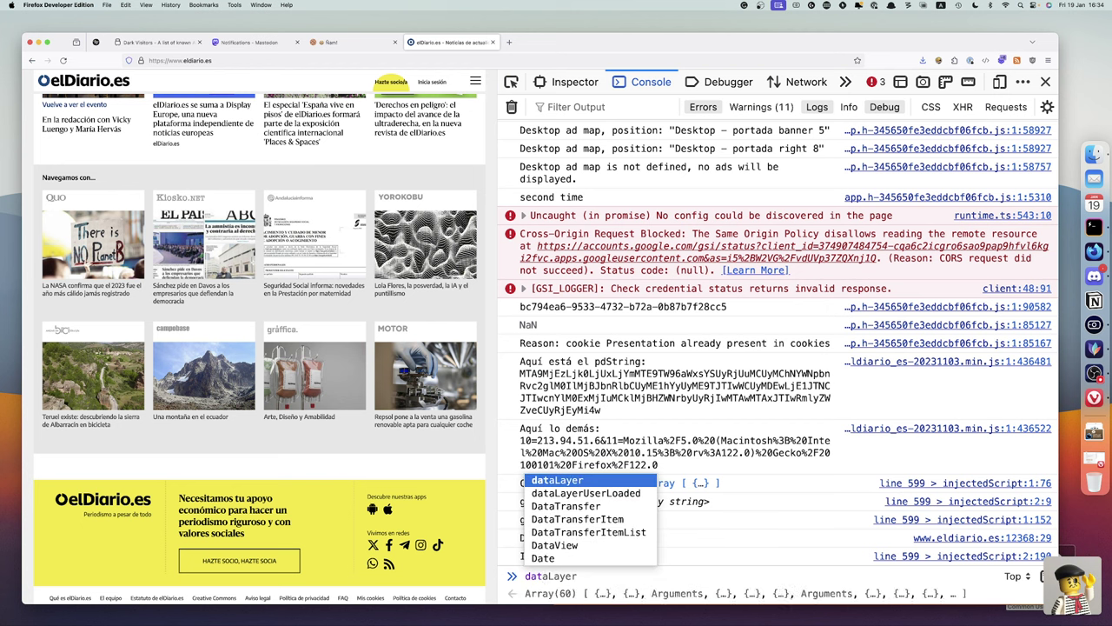
key("Tab")
key("Return")
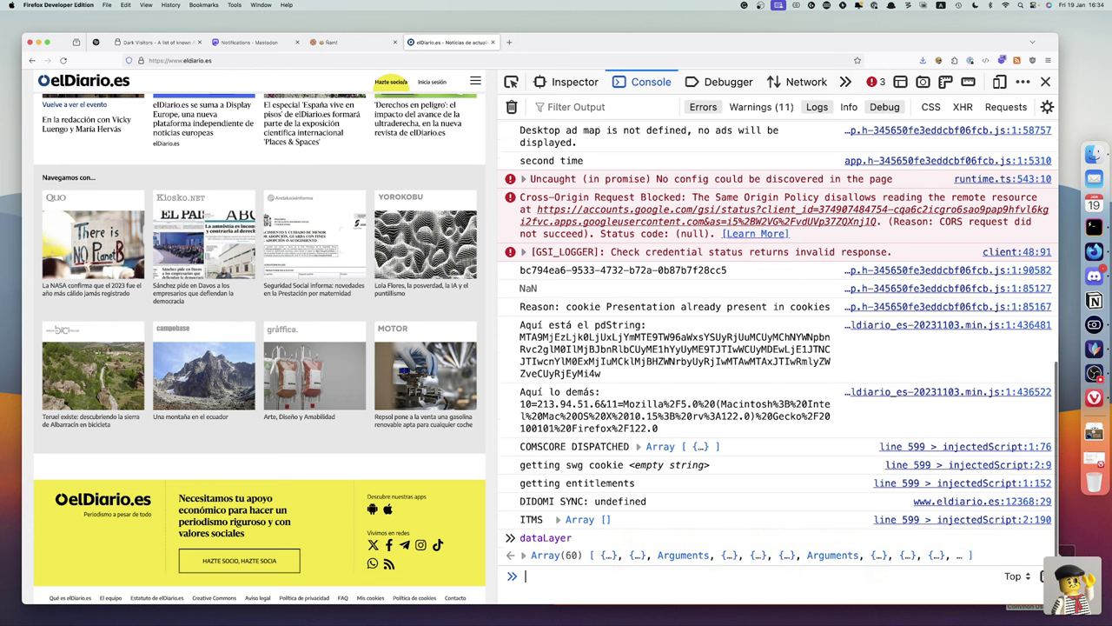
left_click(525, 554)
scroll(631, 527, "down", 6)
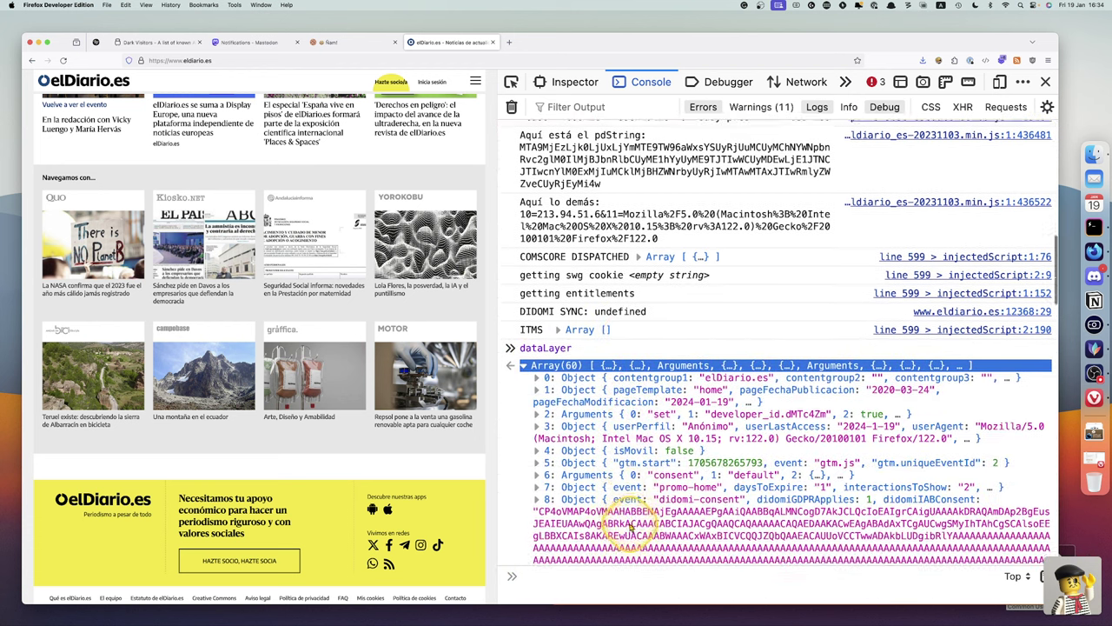
- Expand entry 6 of the dataLayer array and examine its default consent arguments, including the storage permissions
scroll(631, 527, "down", 1)
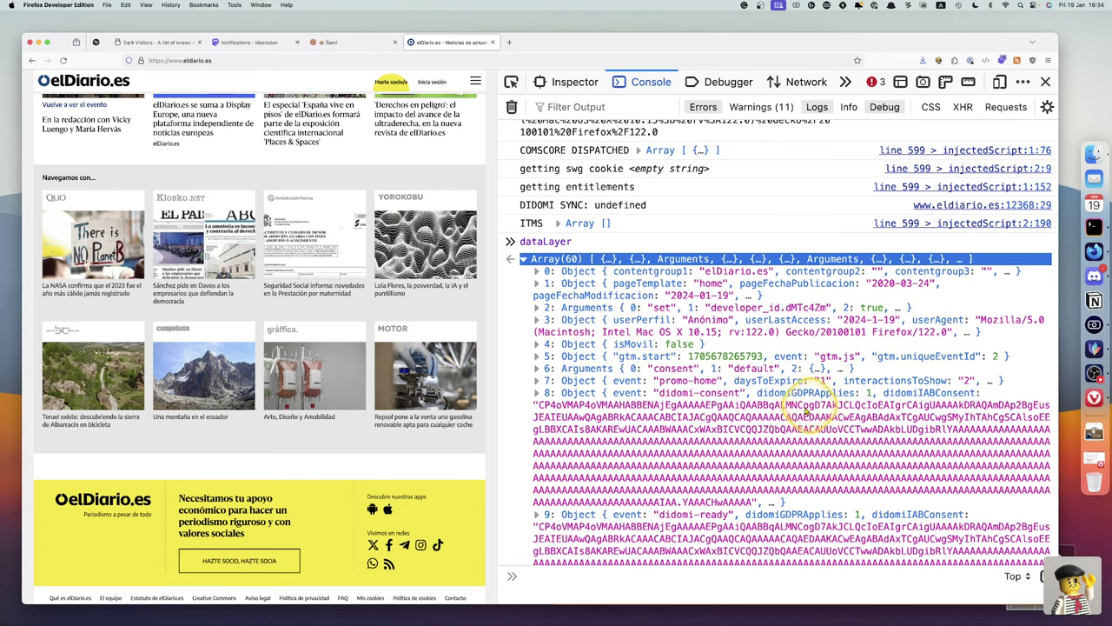
scroll(764, 425, "down", 1)
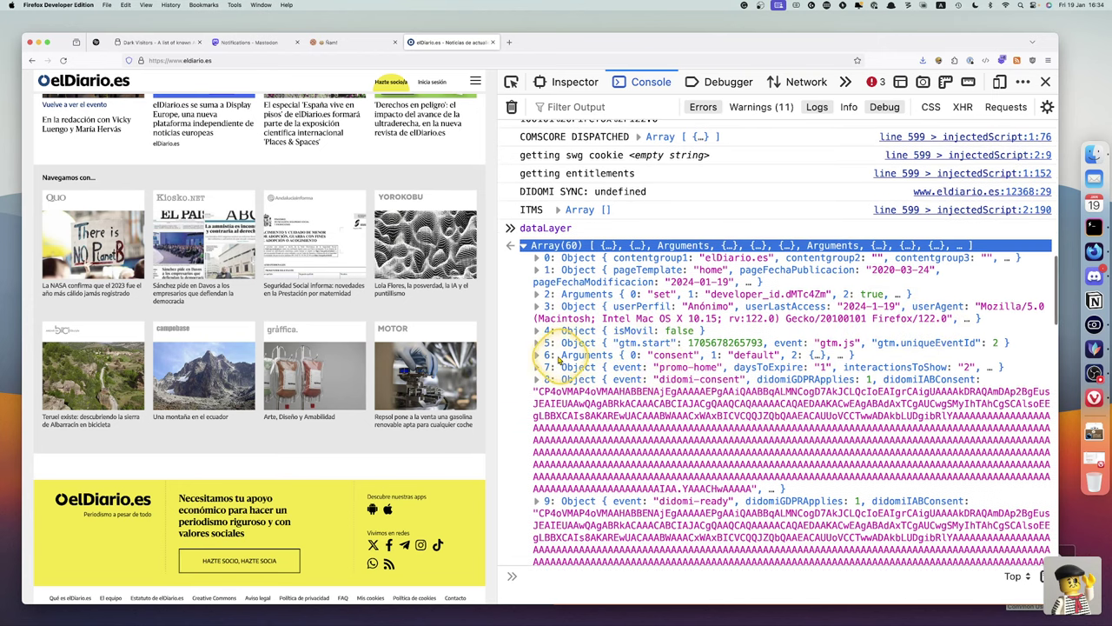
left_click(537, 354)
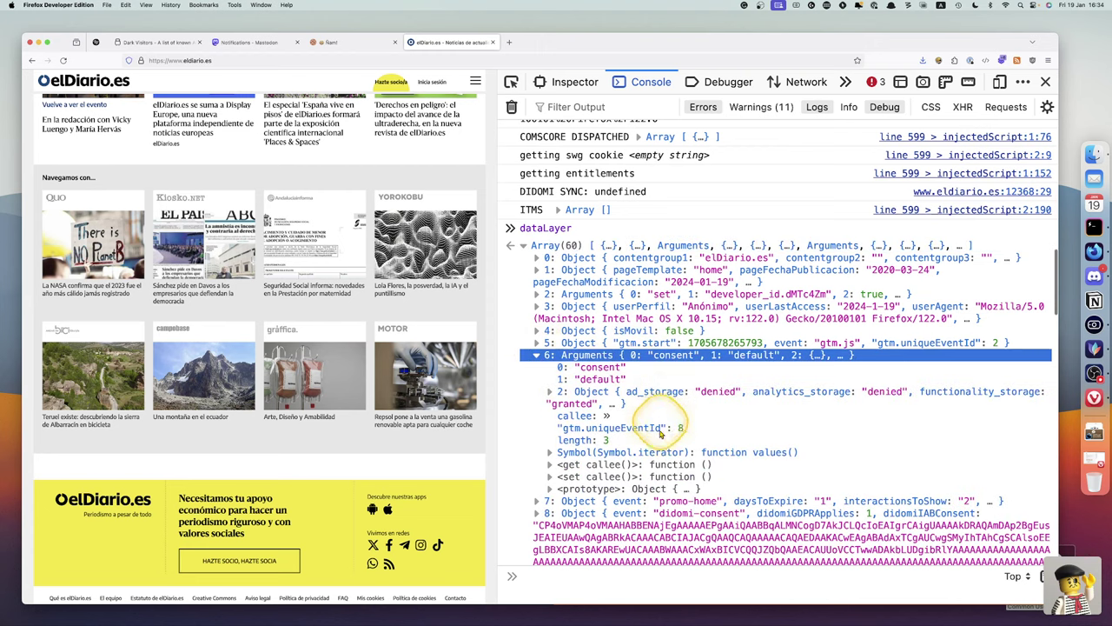
scroll(662, 447, "down", 3)
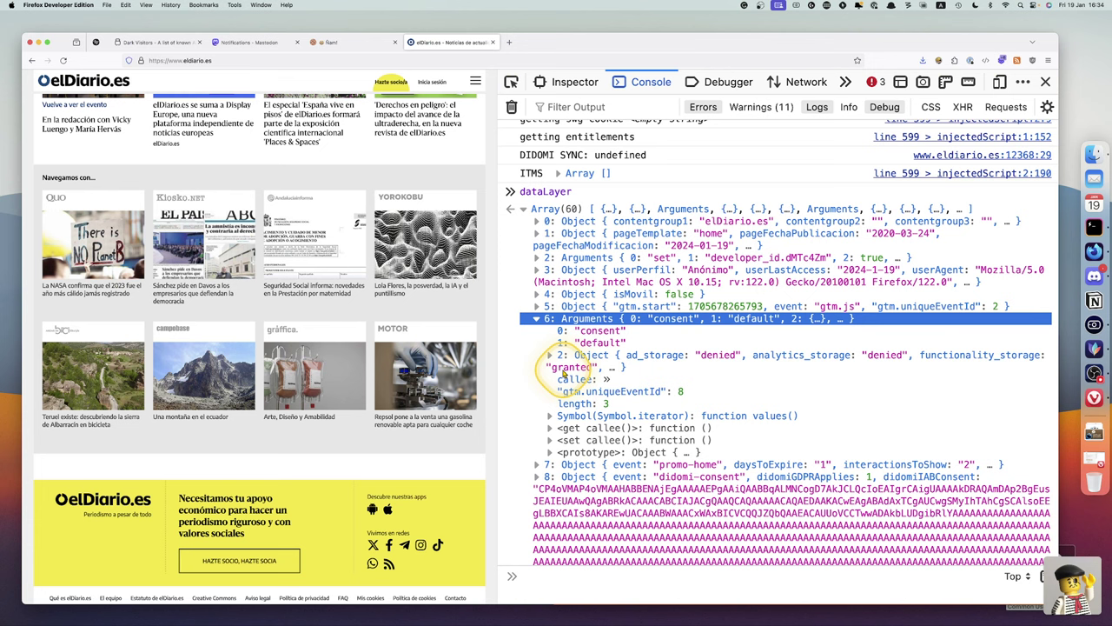
scroll(597, 425, "down", 5)
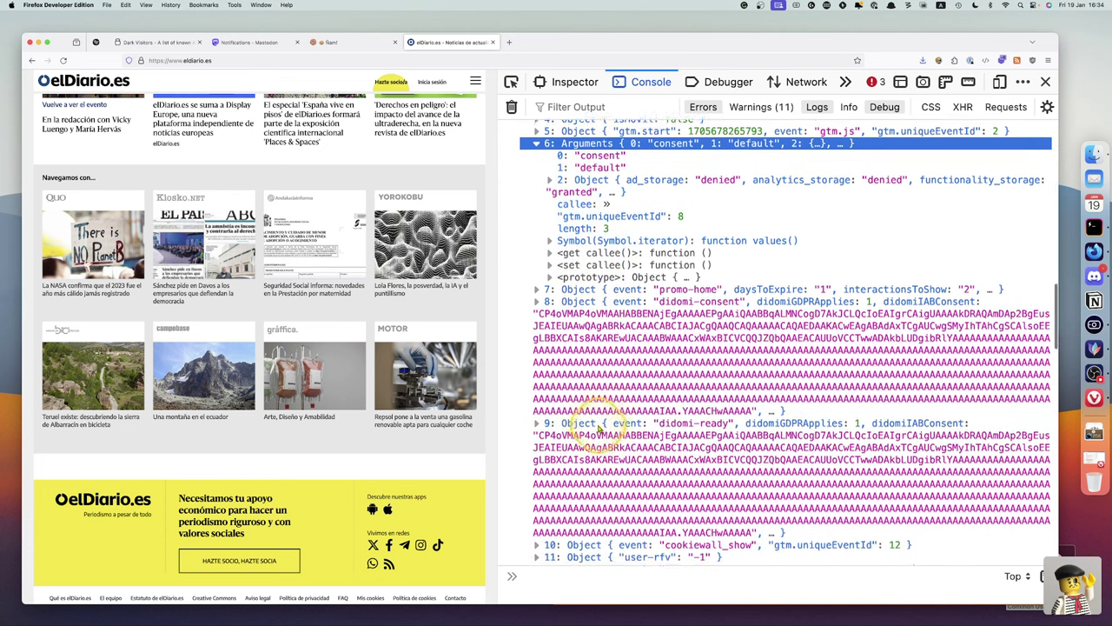
- Examine the remaining dataLayer entries, from the cookiewall_show event through the recorded consent clicks to the didomi-consent-changed event
scroll(598, 426, "down", 5)
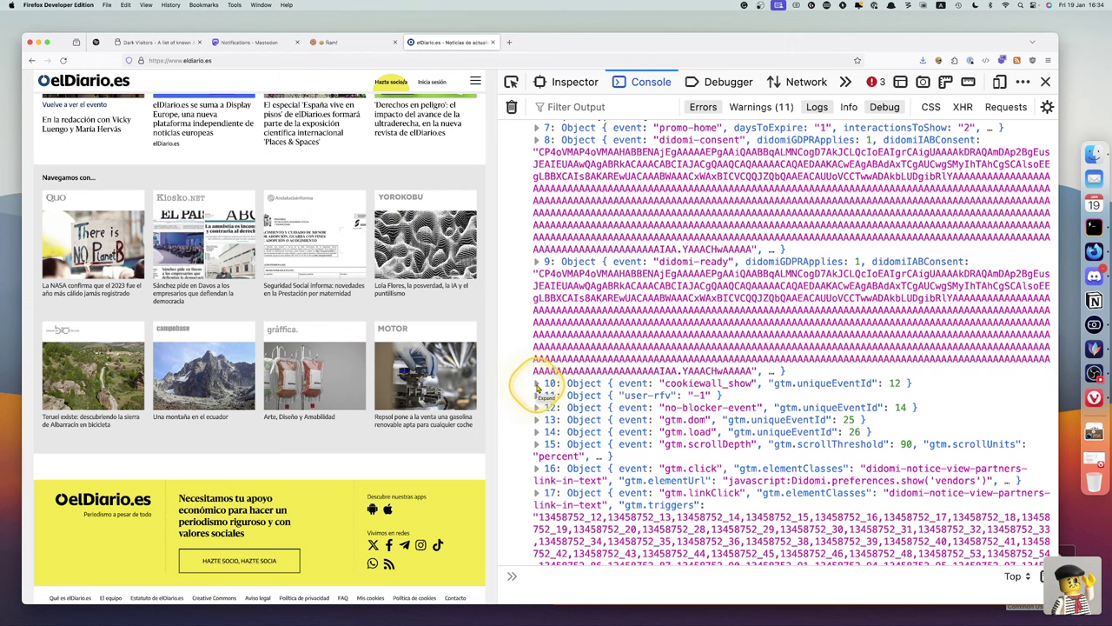
scroll(712, 396, "down", 2)
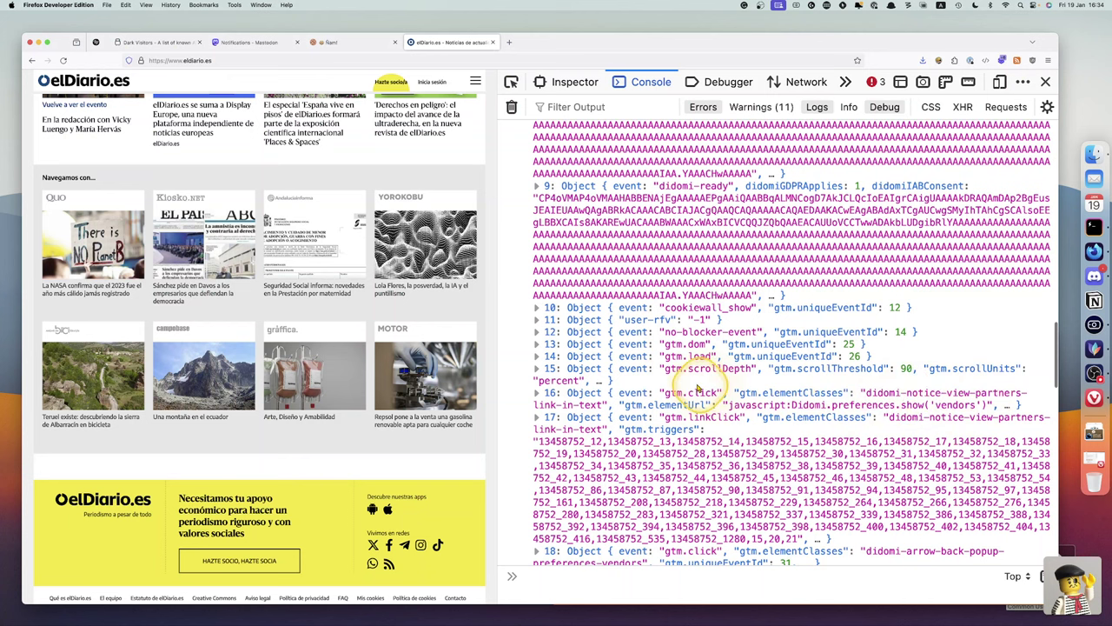
scroll(875, 446, "down", 1)
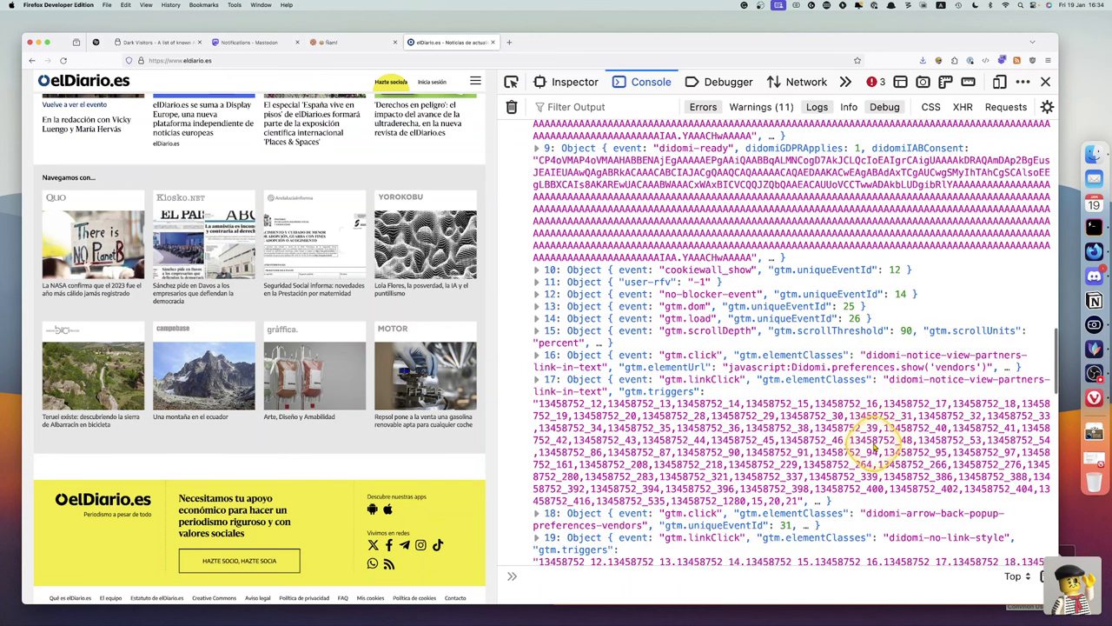
scroll(875, 446, "down", 4)
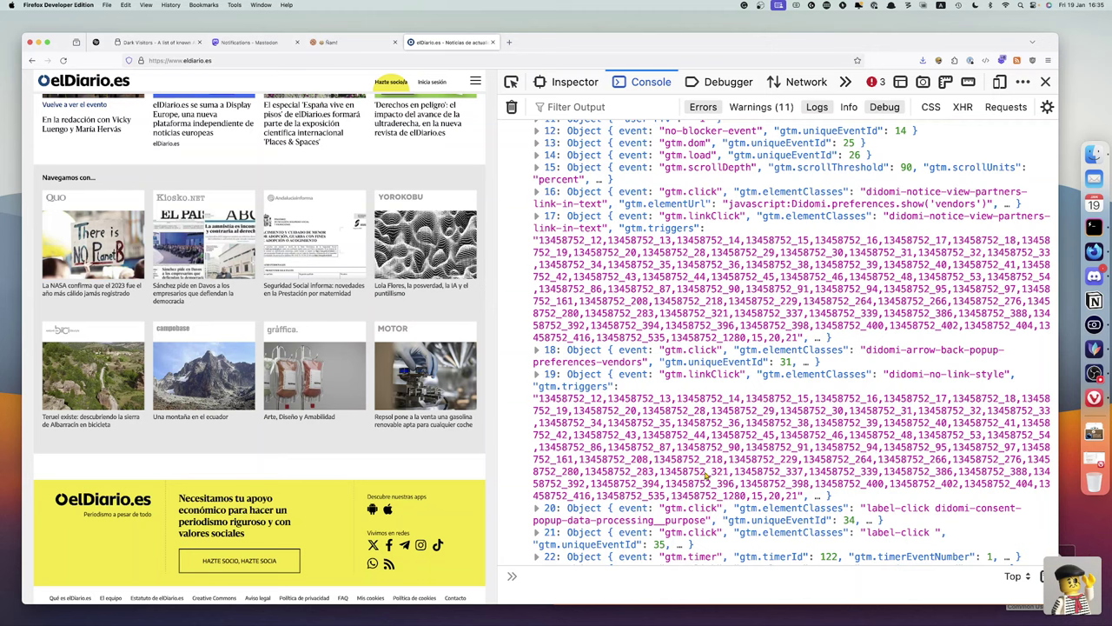
scroll(343, 309, "up", 5)
scroll(343, 308, "down", 1)
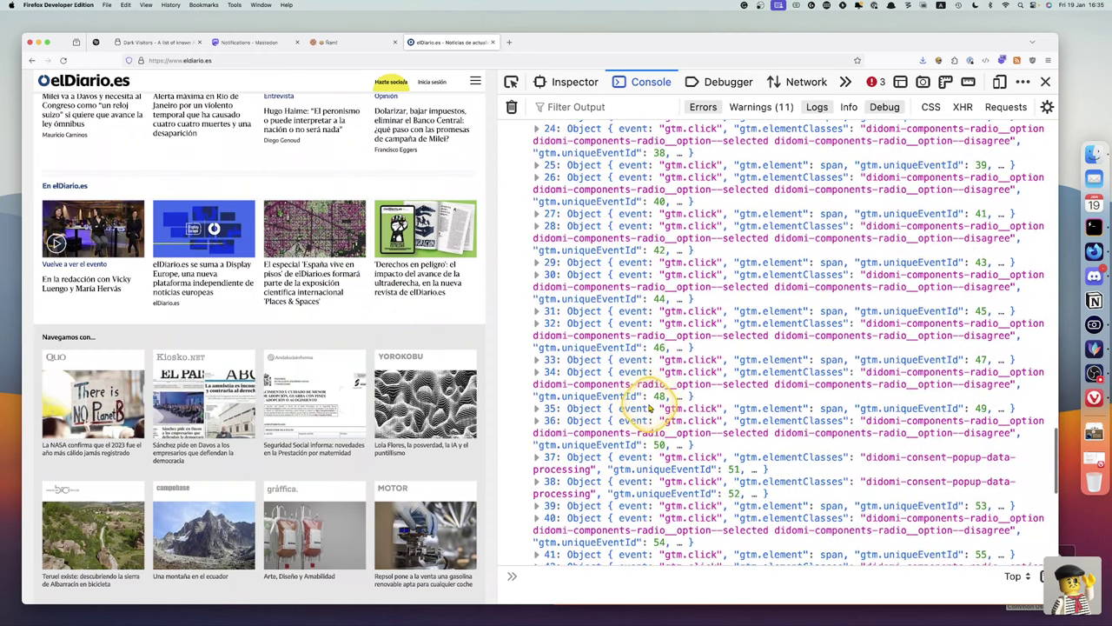
scroll(747, 388, "down", 5)
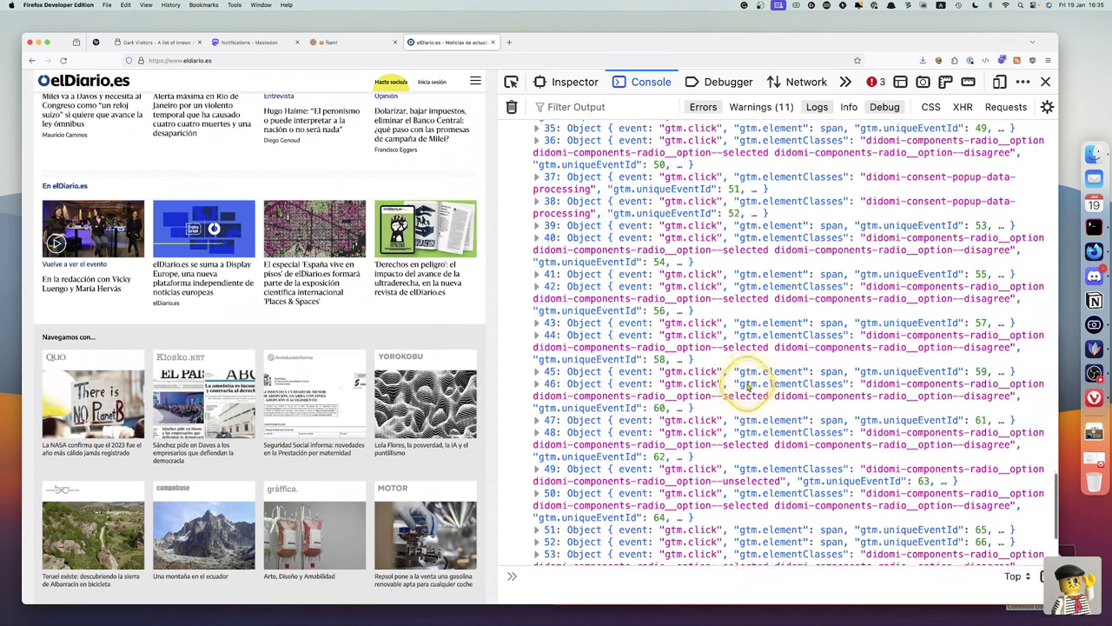
scroll(747, 388, "up", 1)
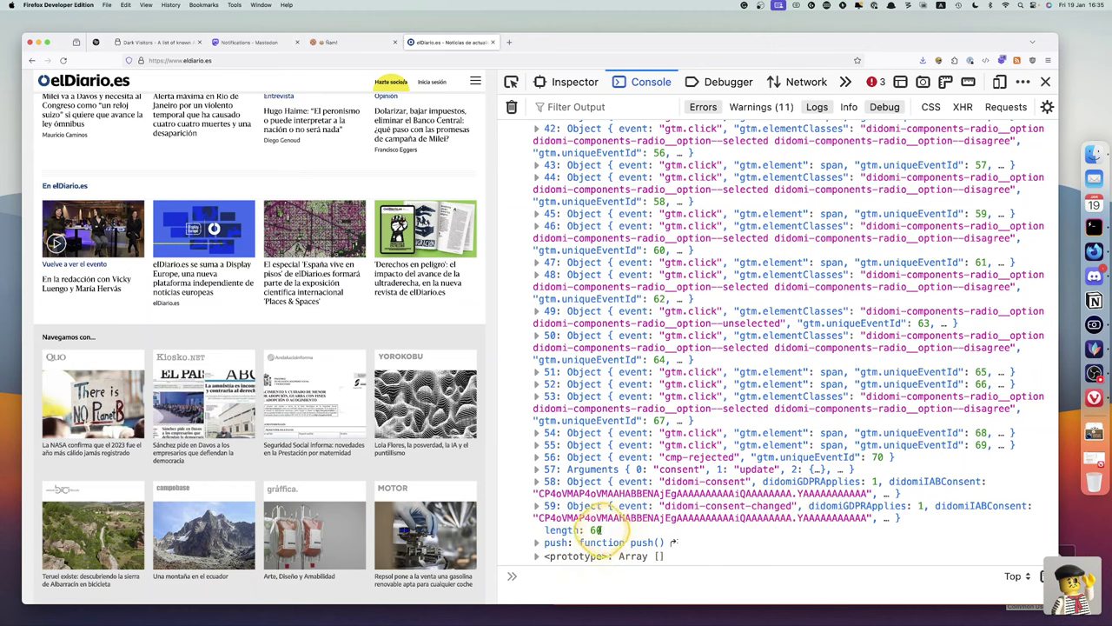
- Open and close the elDiario.es site menu while browsing the front page to produce new interaction events
scroll(334, 235, "down", 15)
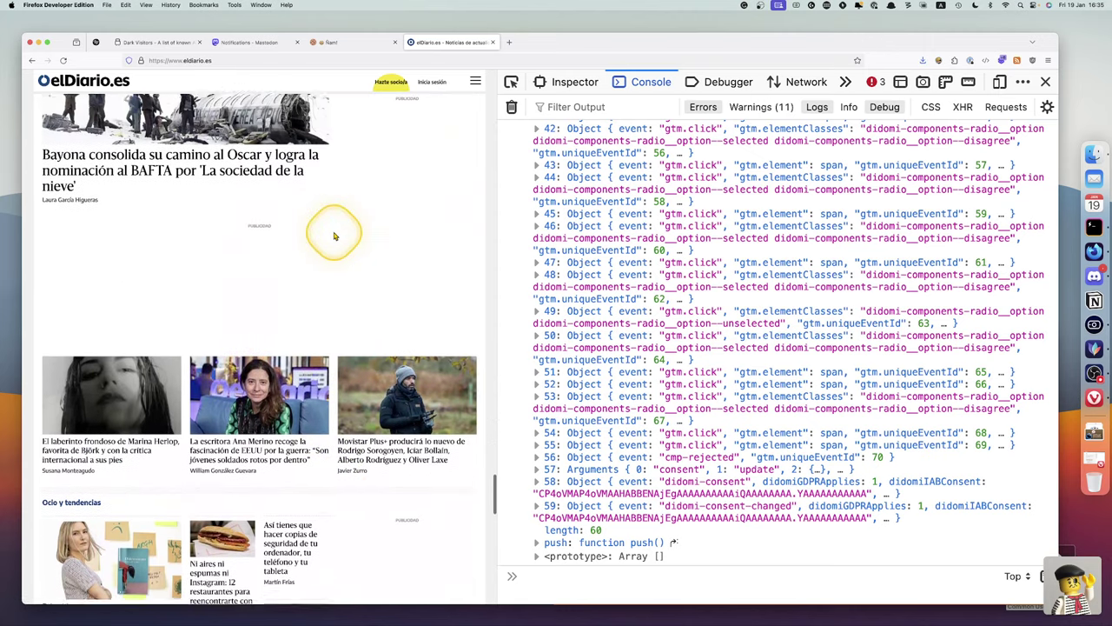
scroll(333, 236, "up", 5)
scroll(335, 236, "up", 15)
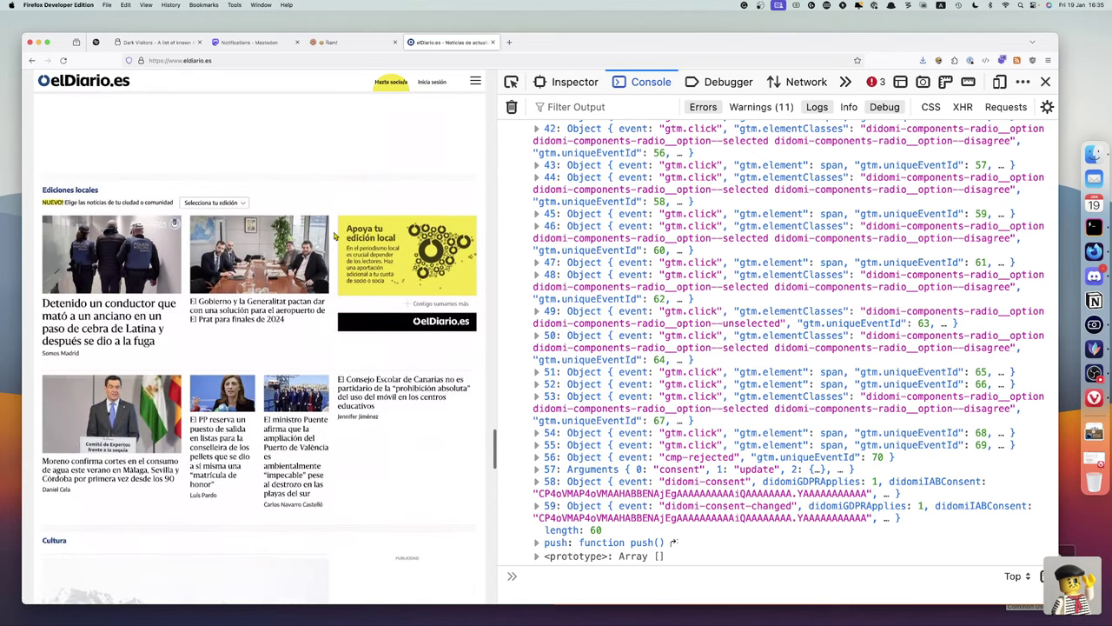
scroll(334, 235, "up", 15)
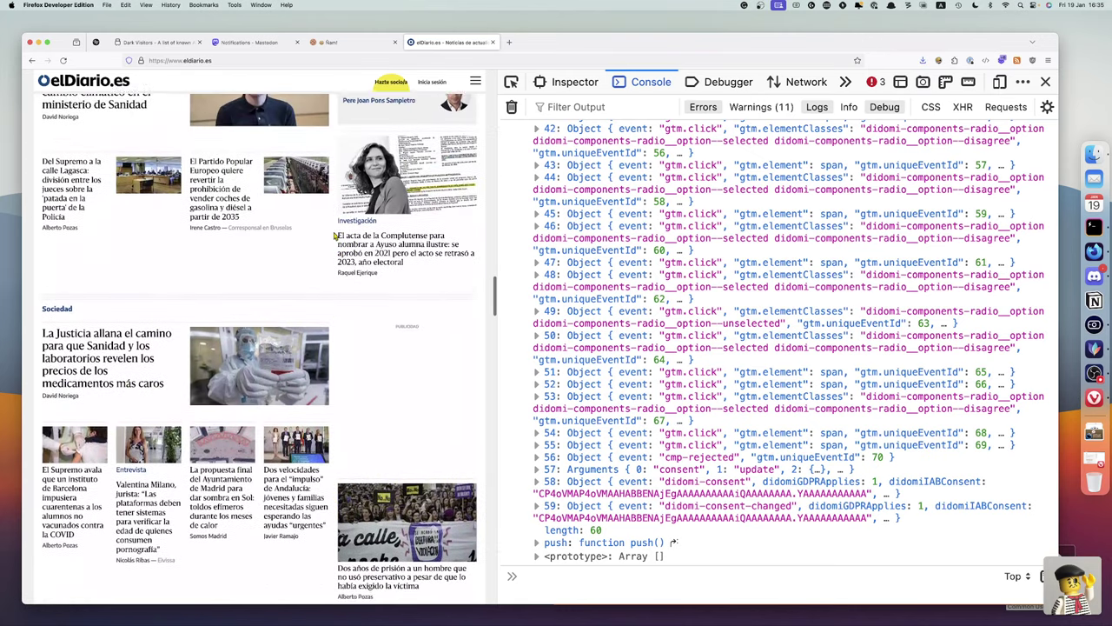
left_click(475, 80)
left_click(475, 81)
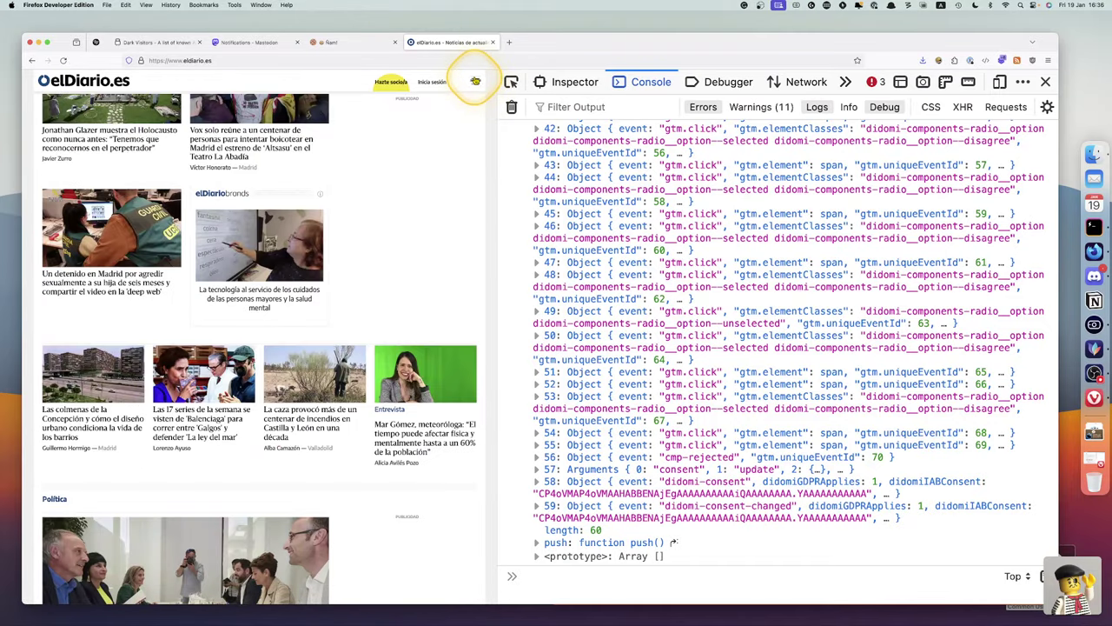
left_click(144, 412)
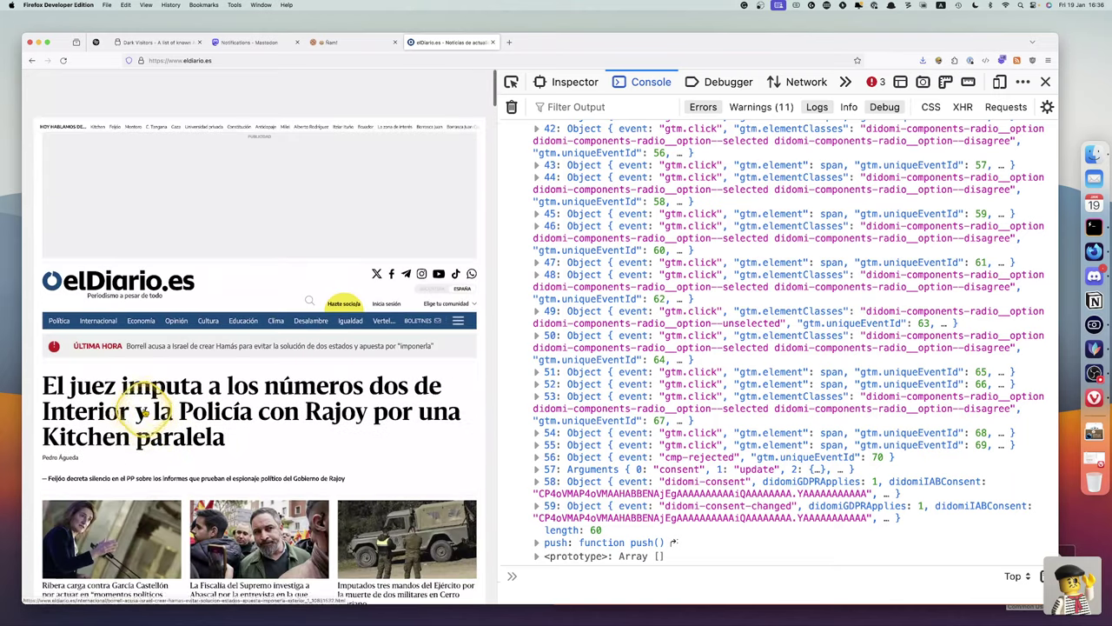
scroll(143, 413, "down", 15)
scroll(145, 414, "down", 1)
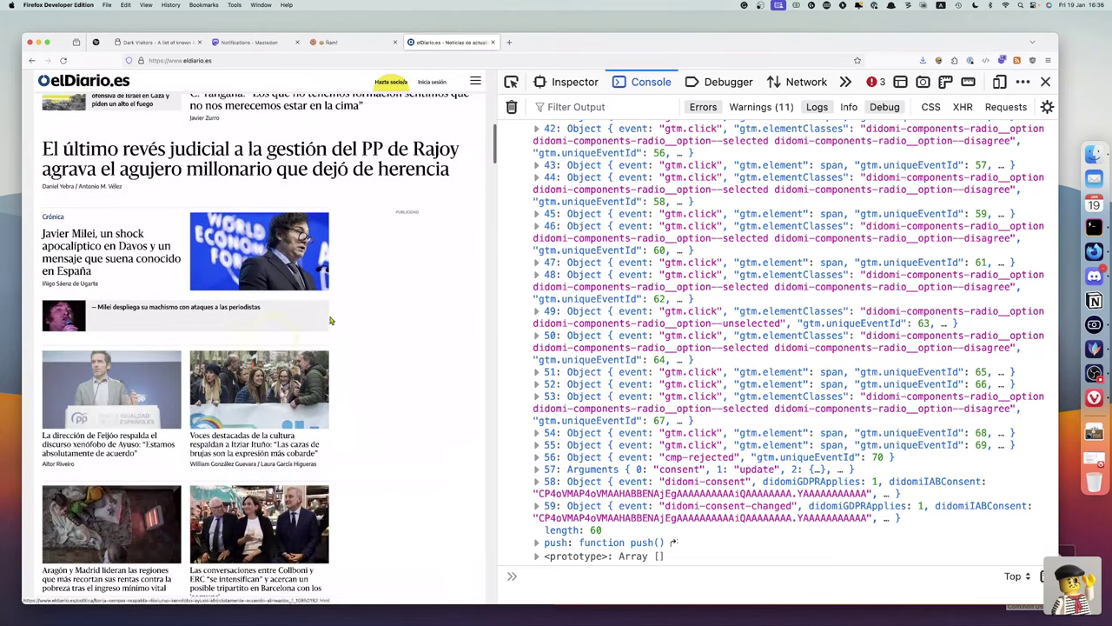
- Evaluate dataLayer again in the elDiario.es console, expand the new array and review its entries from the newest back to the first
left_click(566, 602)
type("dataLayer")
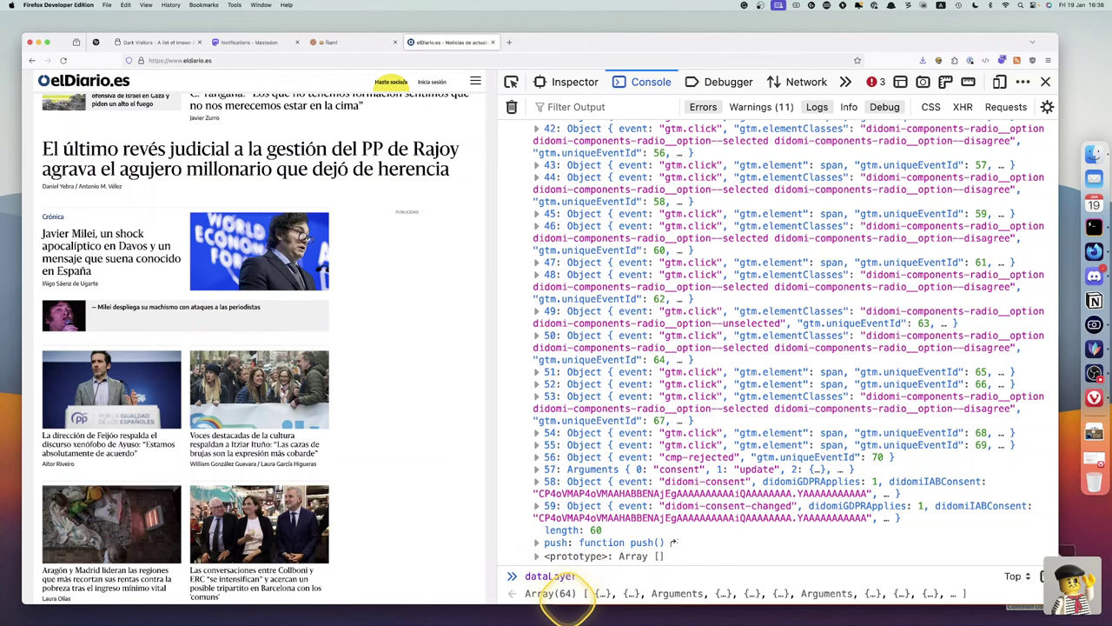
key("Return")
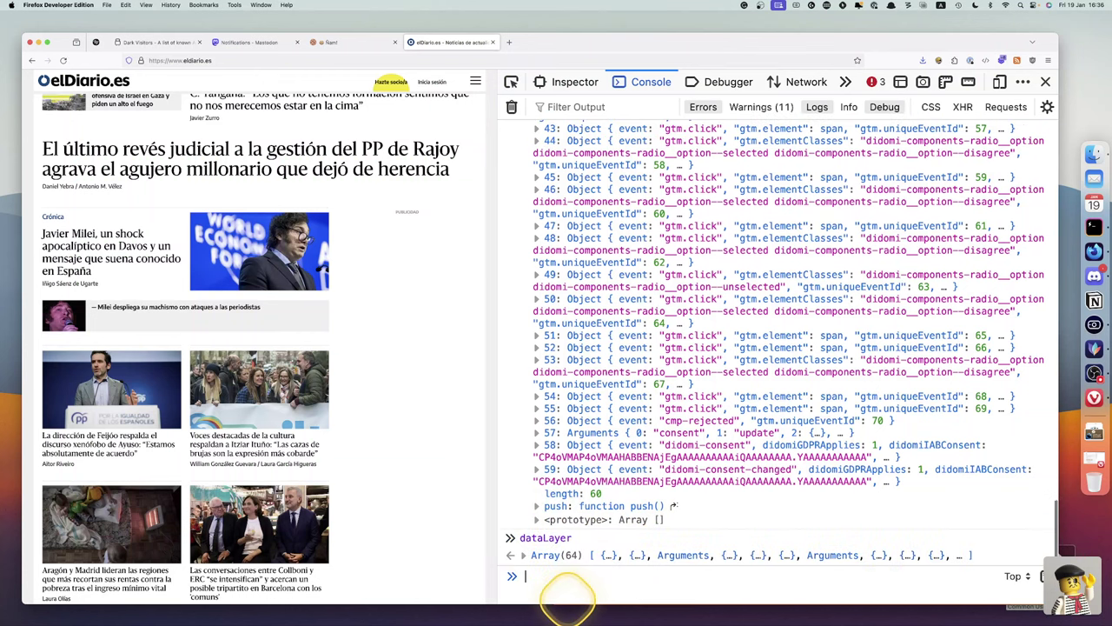
left_click(522, 556)
scroll(612, 515, "down", 15)
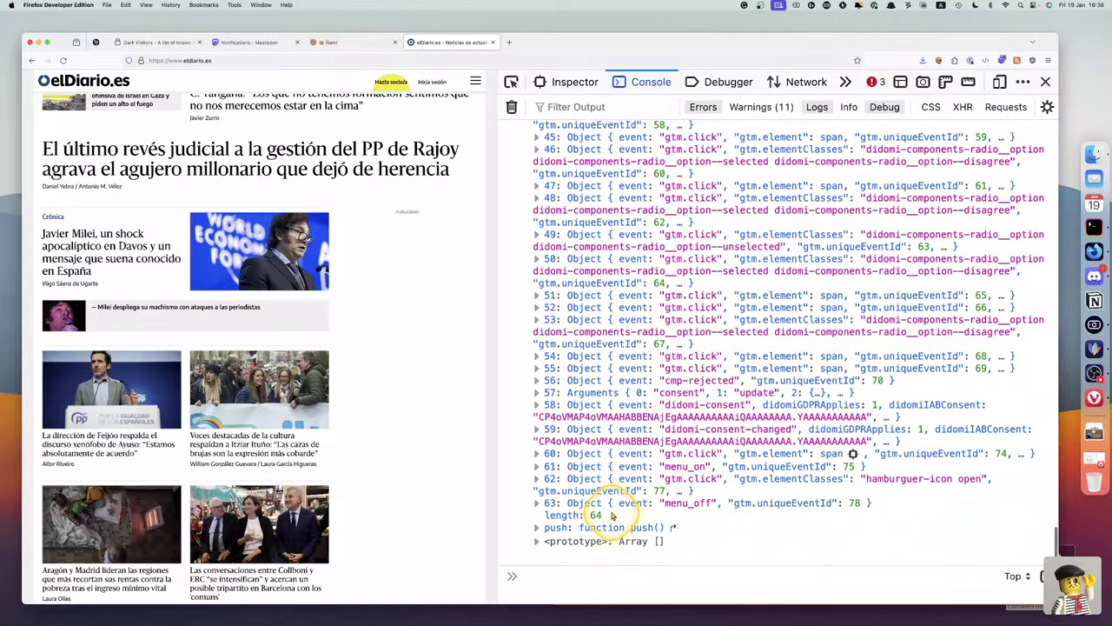
scroll(612, 515, "up", 1)
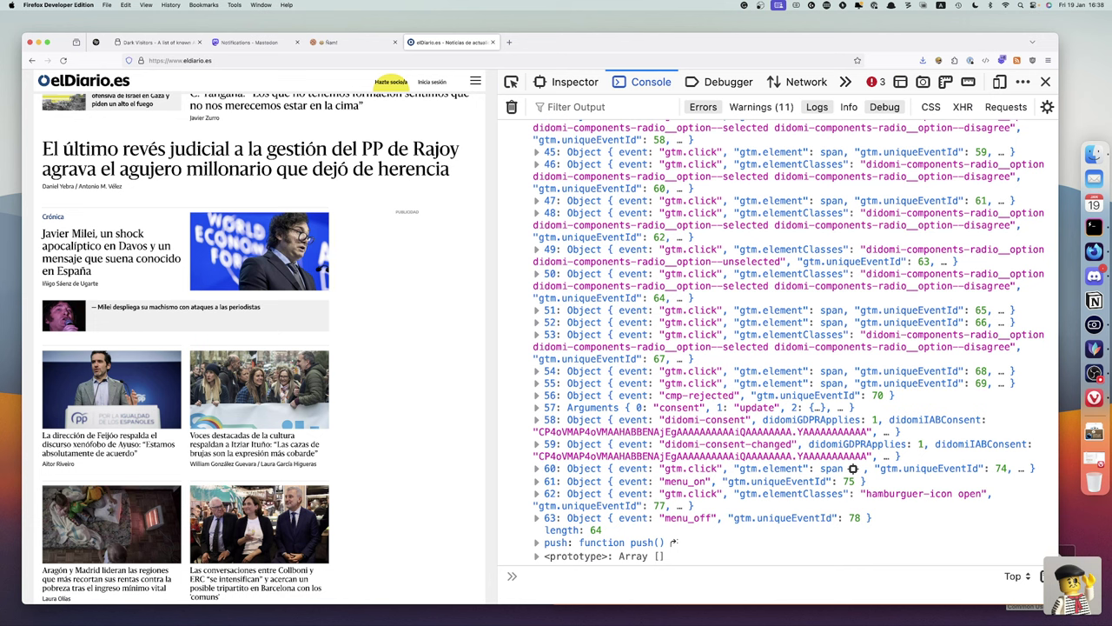
scroll(634, 451, "up", 10)
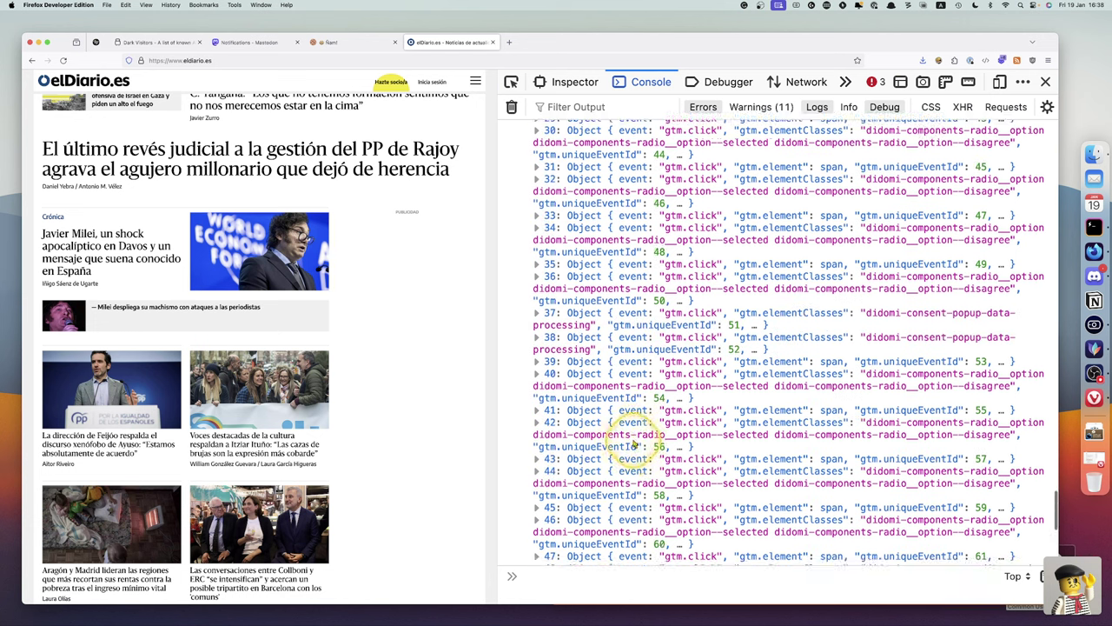
scroll(634, 445, "up", 15)
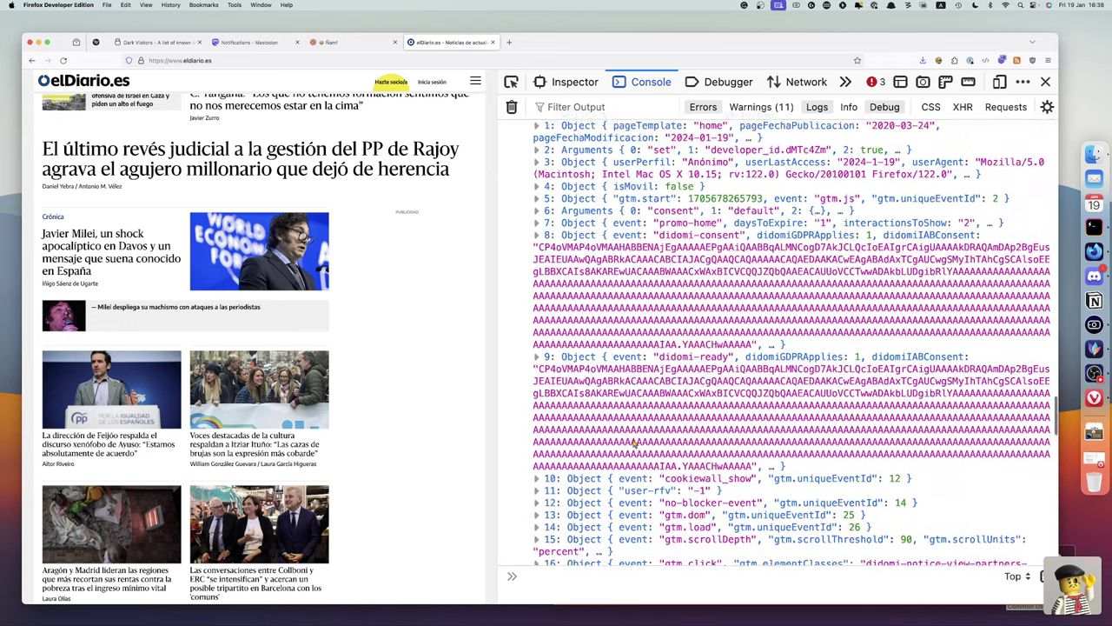
scroll(634, 443, "up", 4)
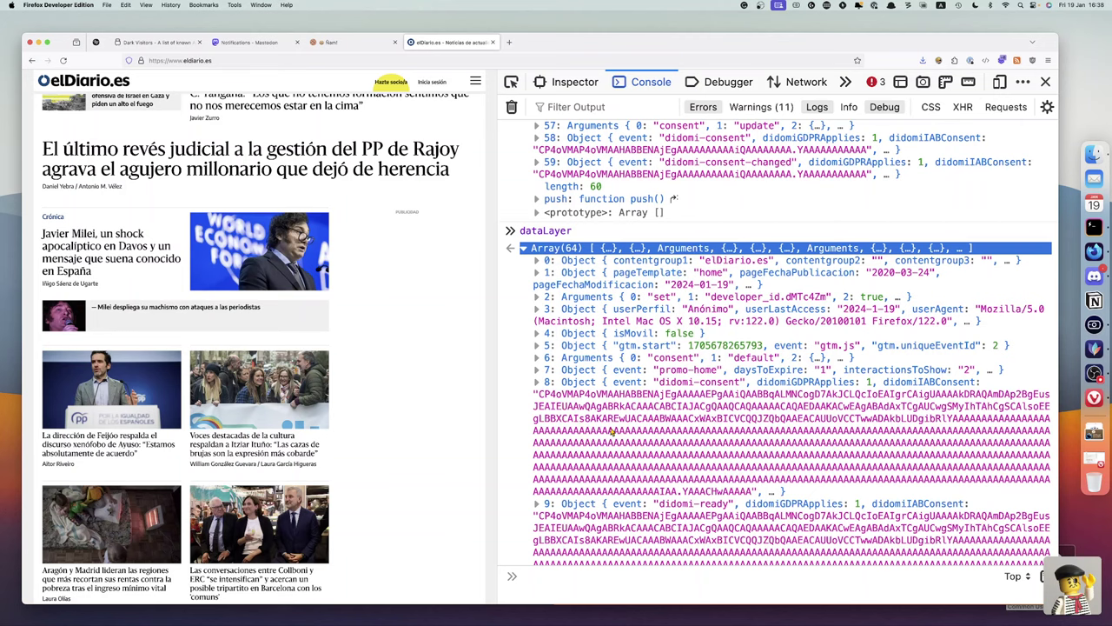
- Load elcorteingles.es in a new browser tab
left_click(509, 42)
type("elcorteingles.es/")
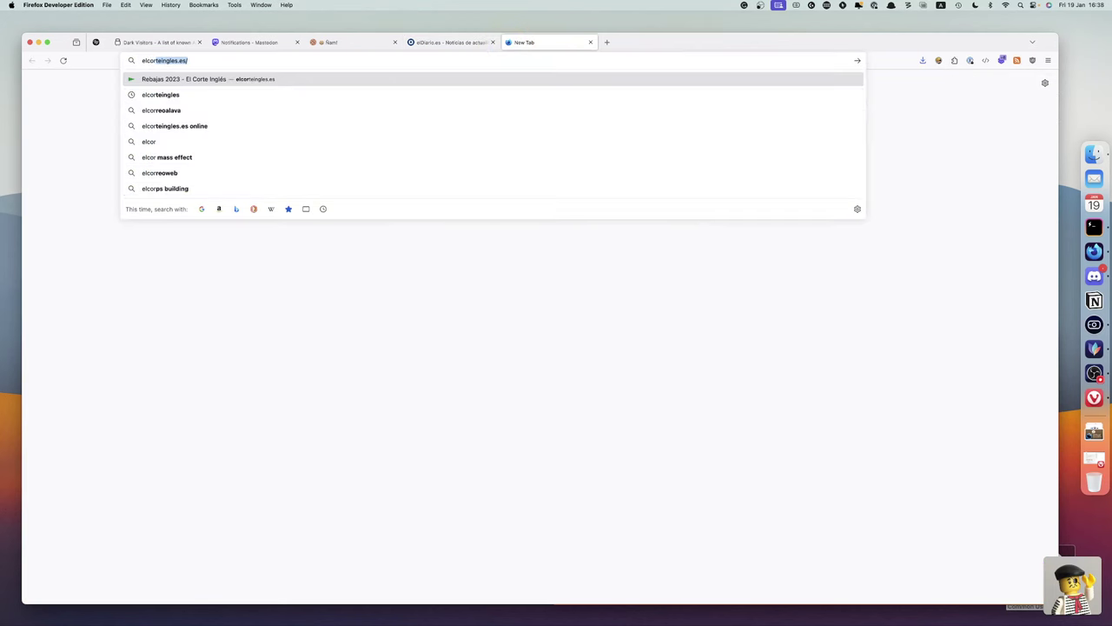
key("Return")
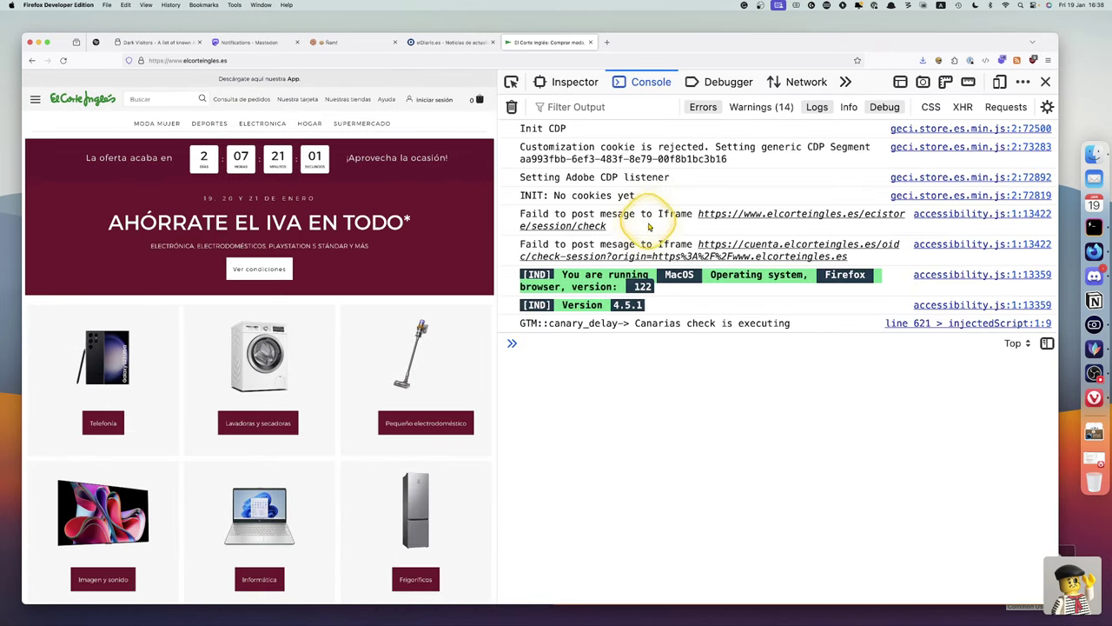
- Evaluate dataLayer in the El Corte Inglés console and expand the array to examine its promotion and OneTrust consent entries
left_click(638, 390)
type("data")
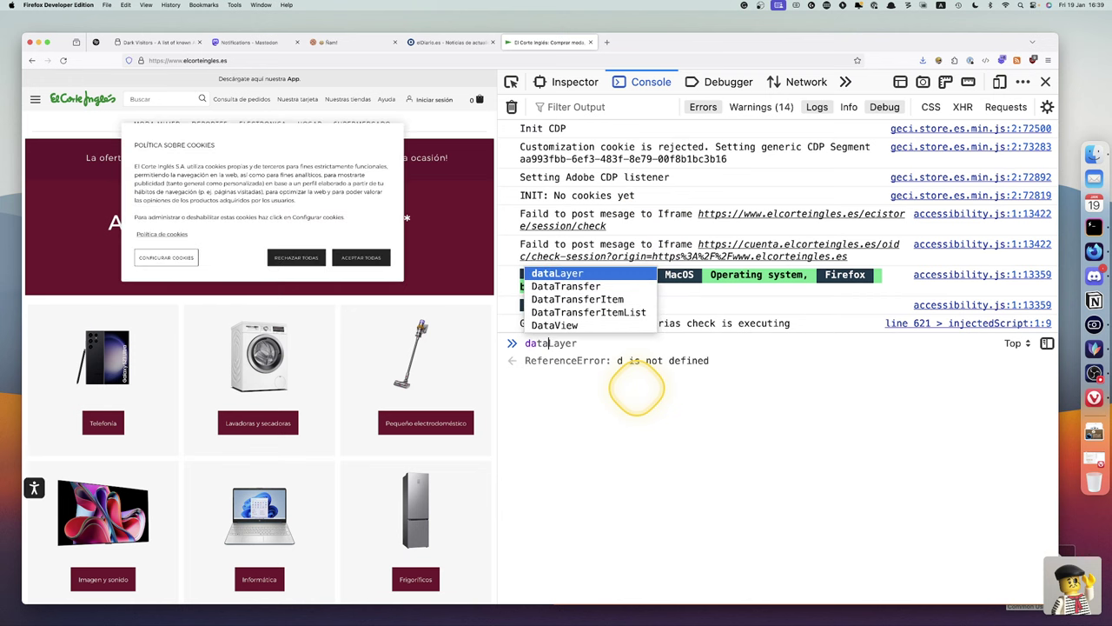
key("Tab")
key("Return")
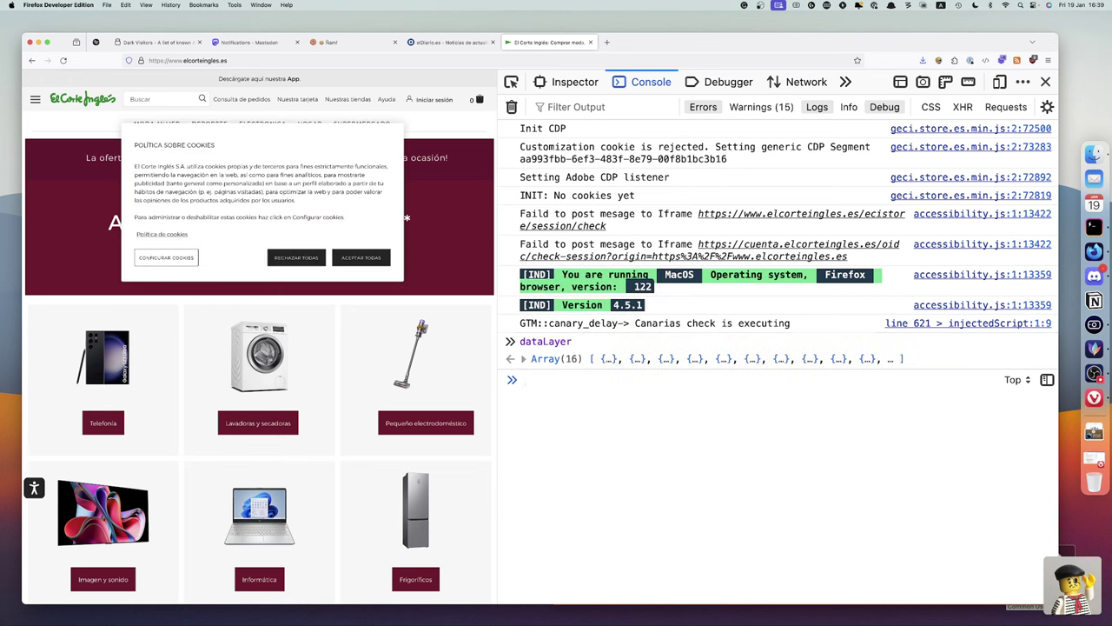
left_click(524, 359)
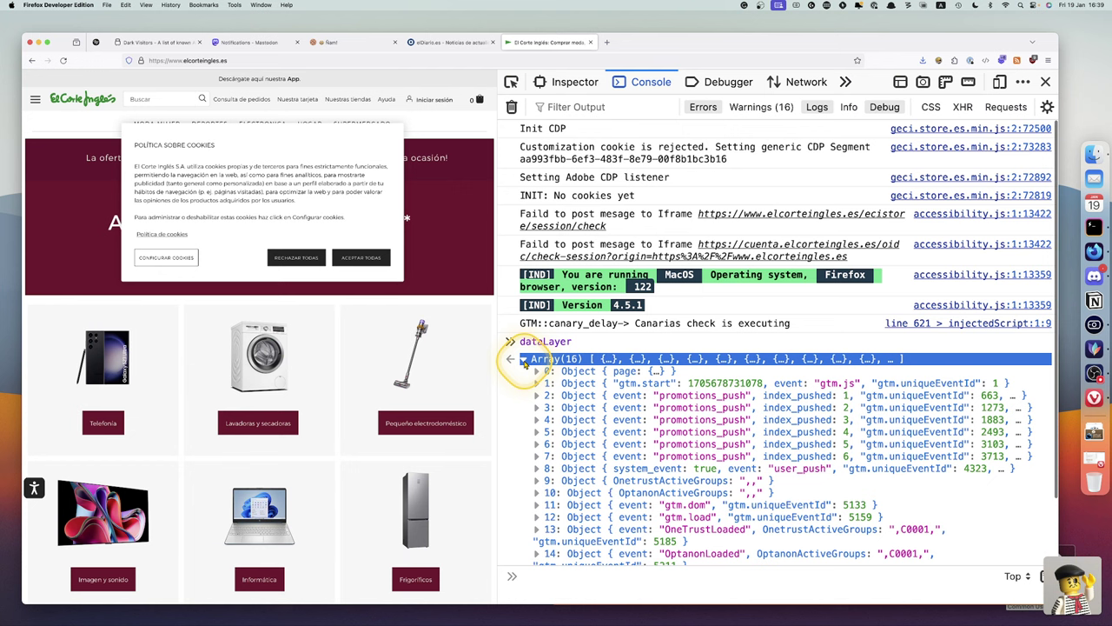
scroll(691, 447, "down", 2)
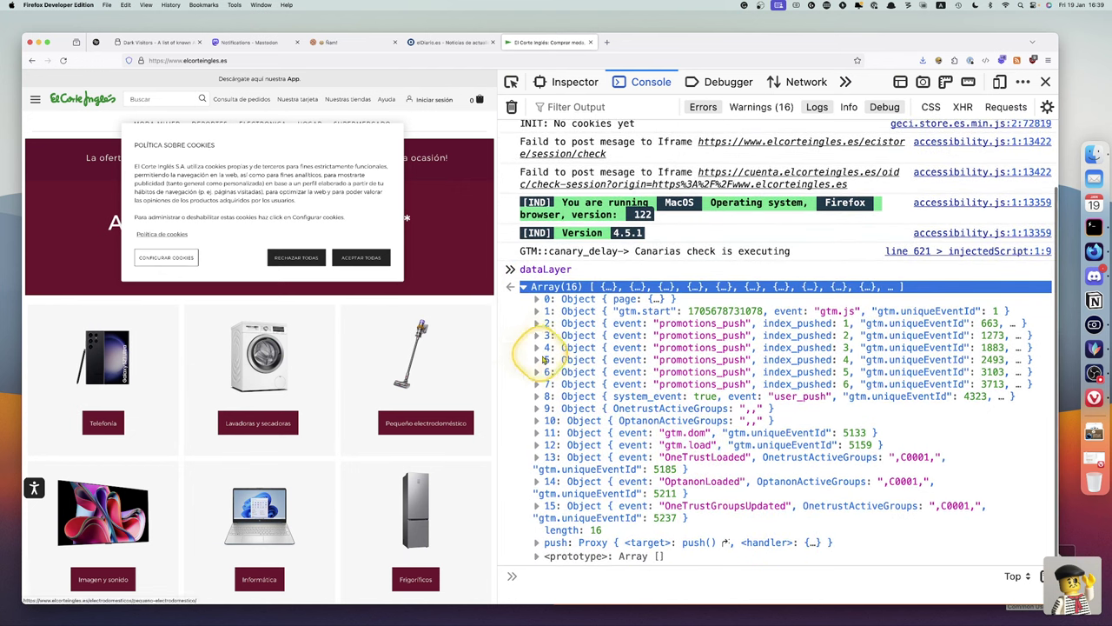
left_click(299, 260)
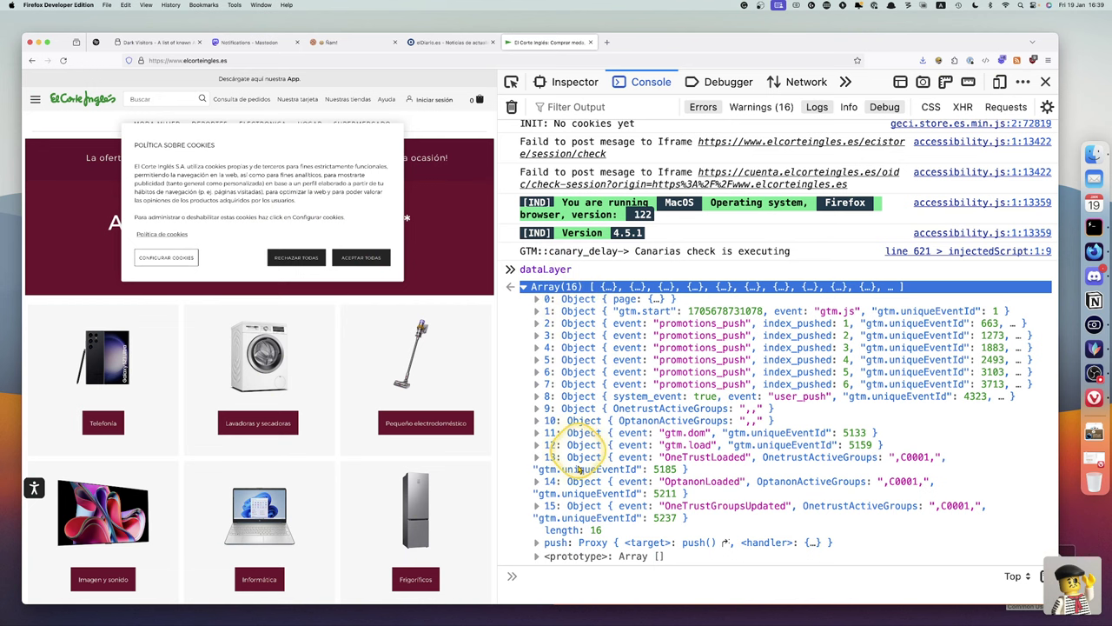
scroll(608, 415, "up", 5)
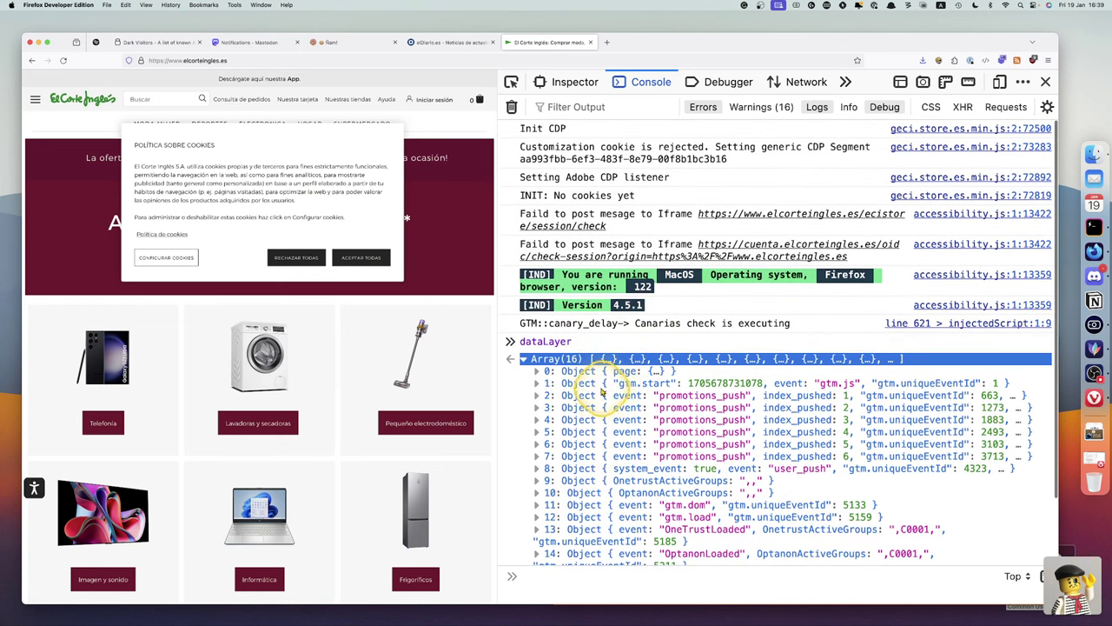
- Search El Corte Inglés's HTML for "gtm" and select the googletagmanager.com script with id GTM-PQ6Q3MC in the head
left_click(576, 84)
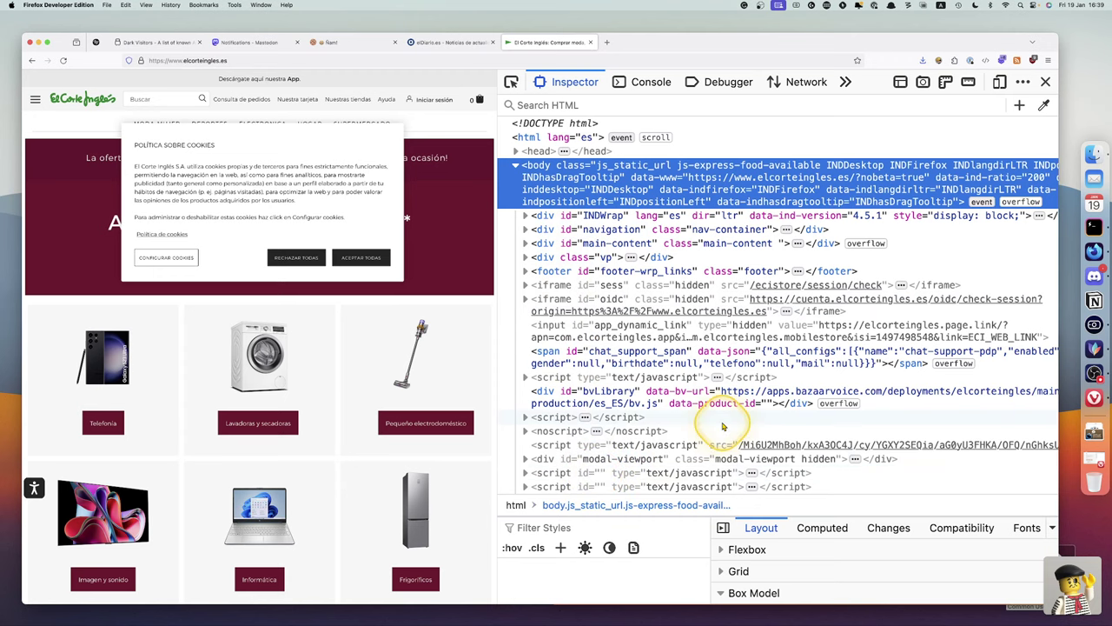
scroll(749, 460, "down", 2)
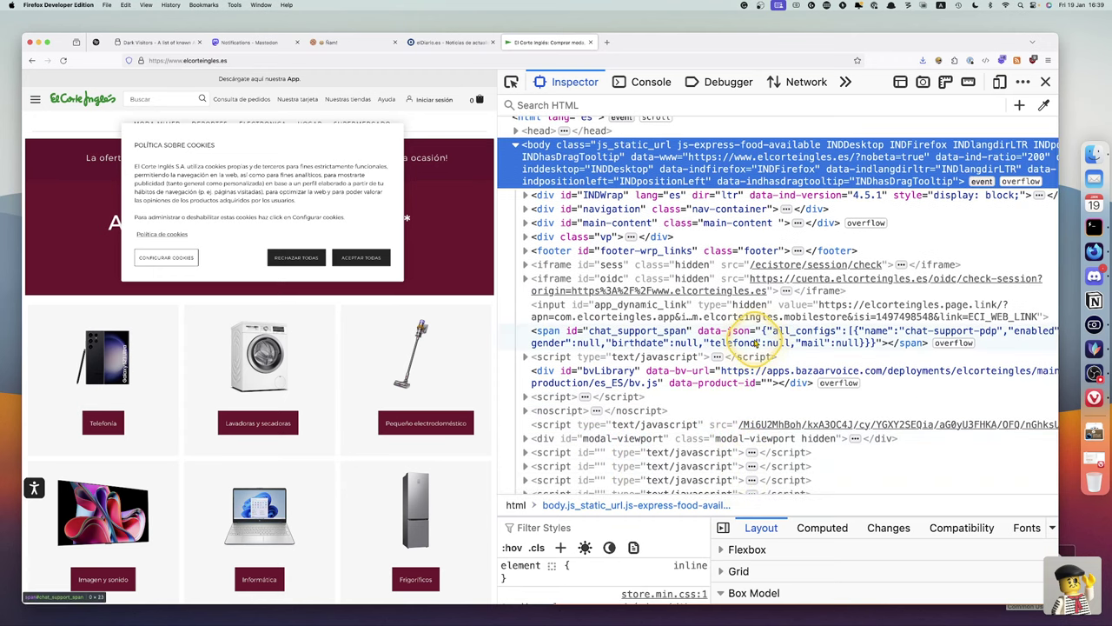
key("super+f")
type("gtm")
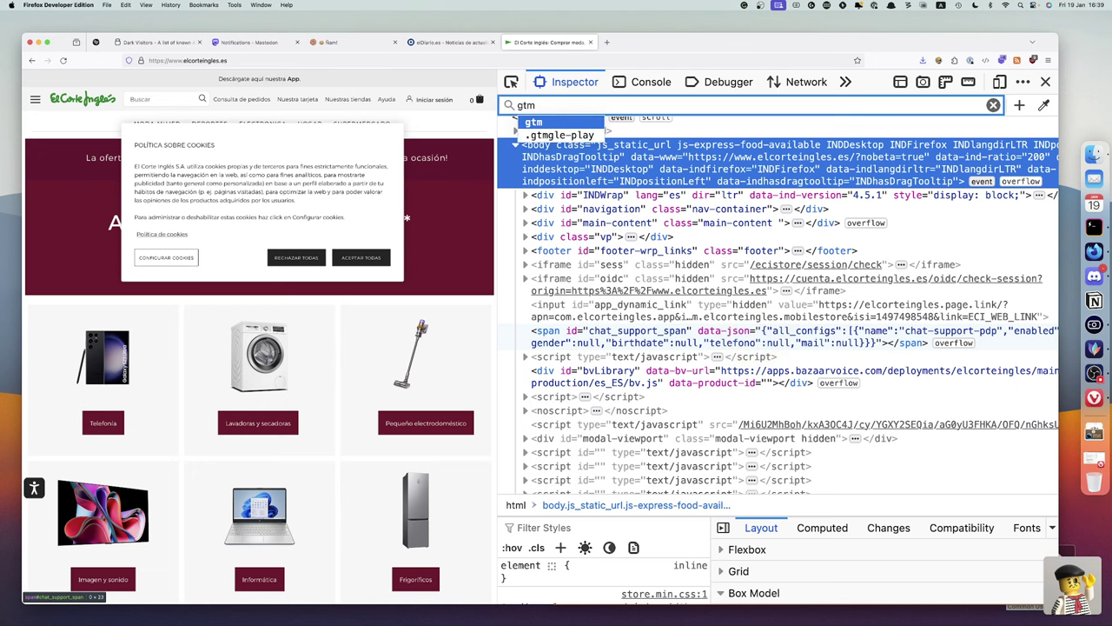
key("Escape")
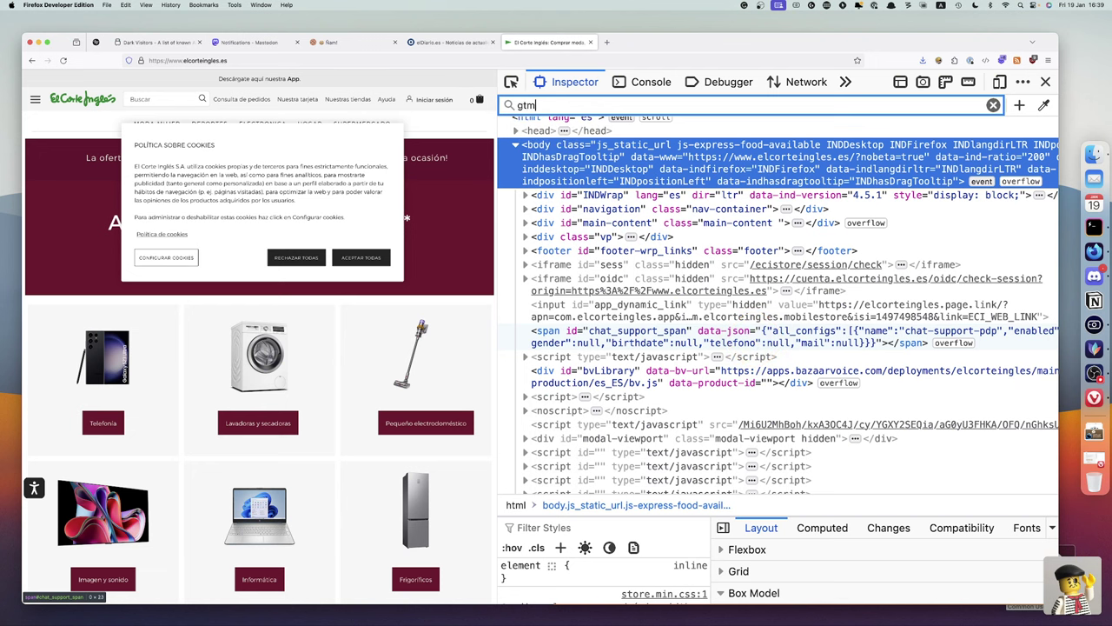
key("Return")
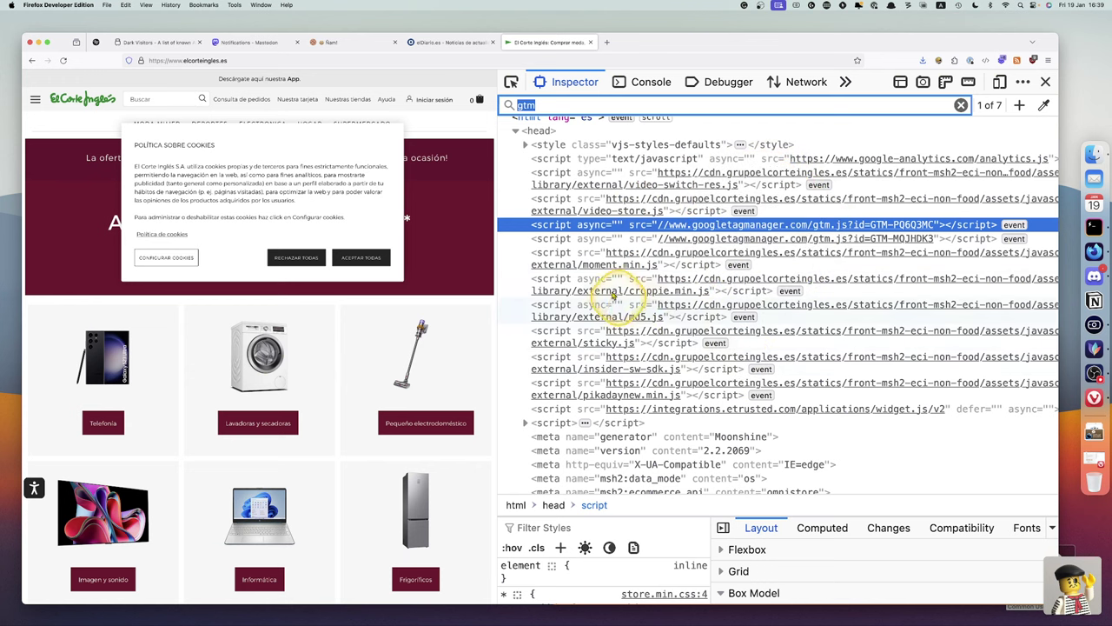
left_click(511, 252)
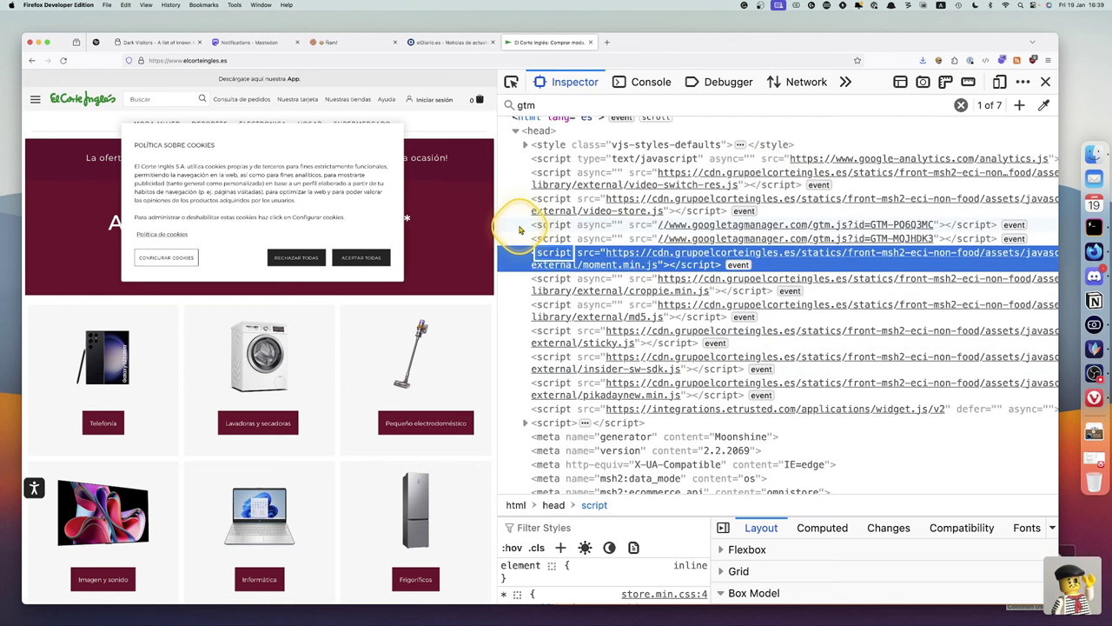
left_click(519, 226)
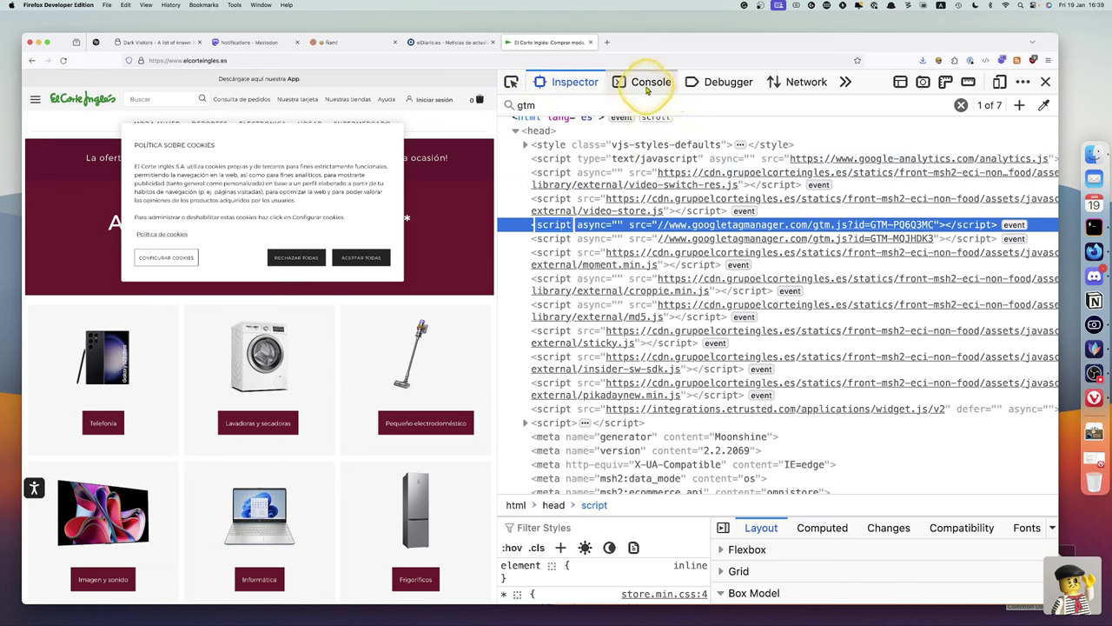
left_click(845, 82)
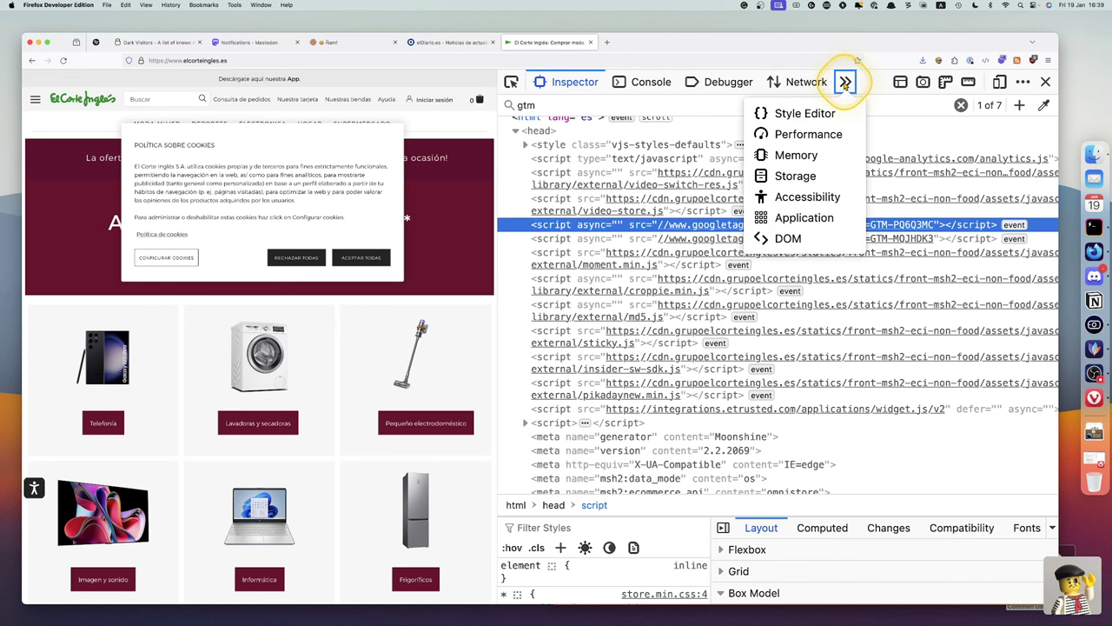
left_click(794, 175)
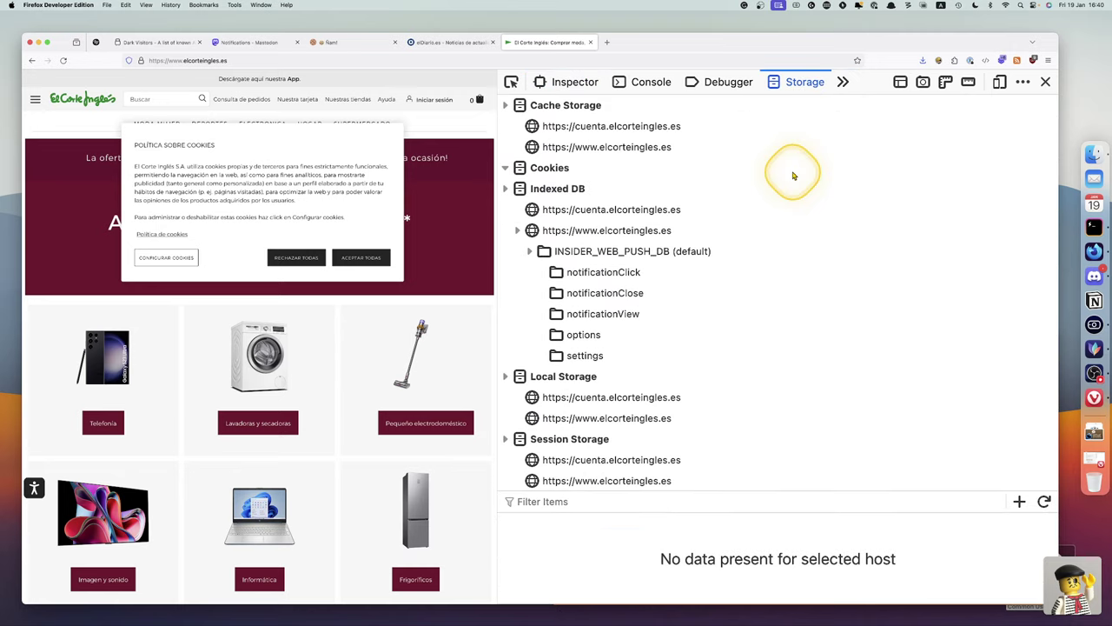
scroll(613, 439, "down", 5)
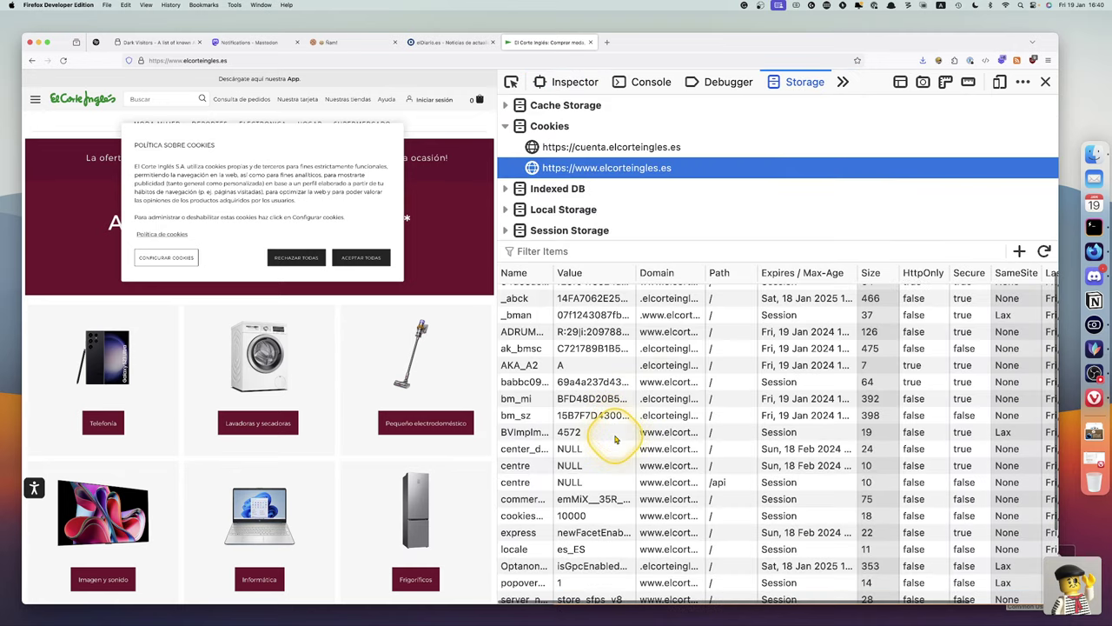
scroll(614, 440, "up", 5)
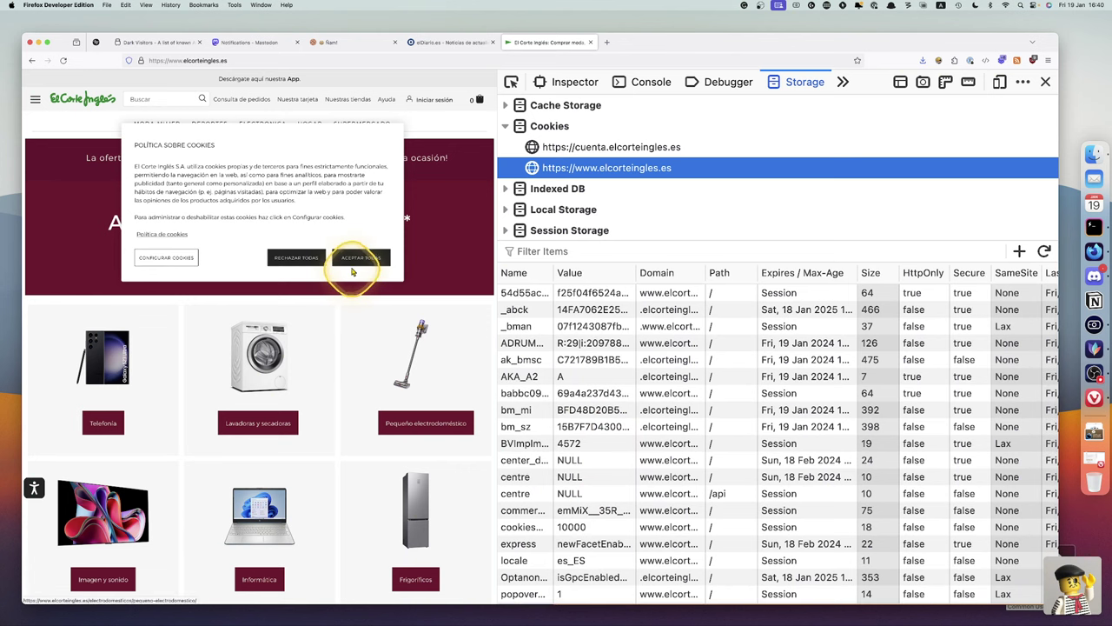
- Accept all cookies on El Corte Inglés and review the site's stored cookie list again
left_click(352, 258)
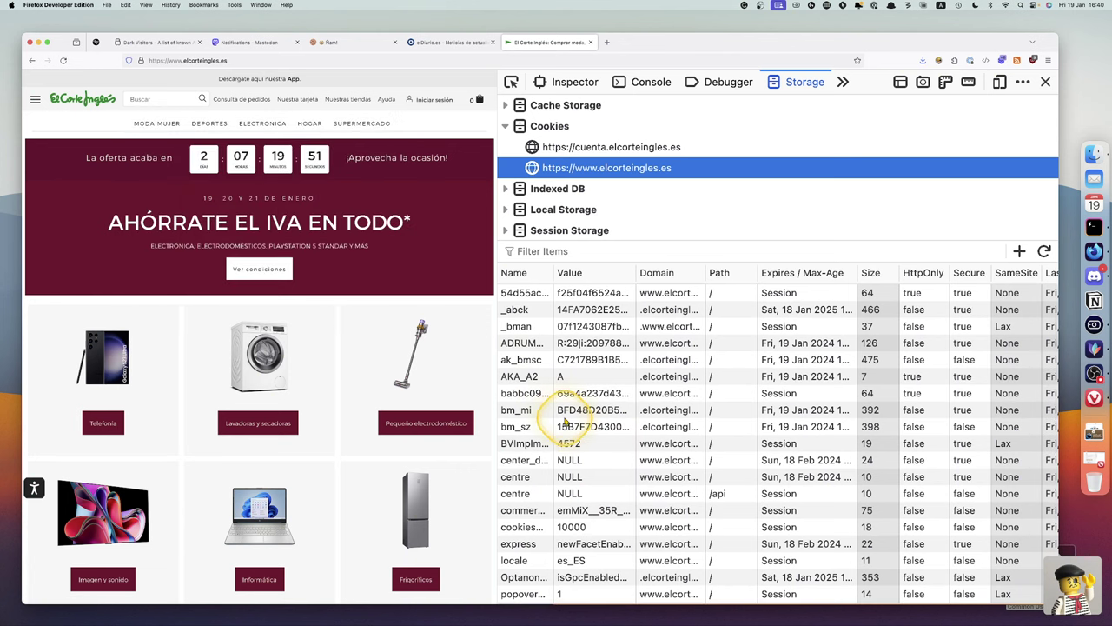
scroll(565, 417, "down", 2)
scroll(565, 421, "up", 2)
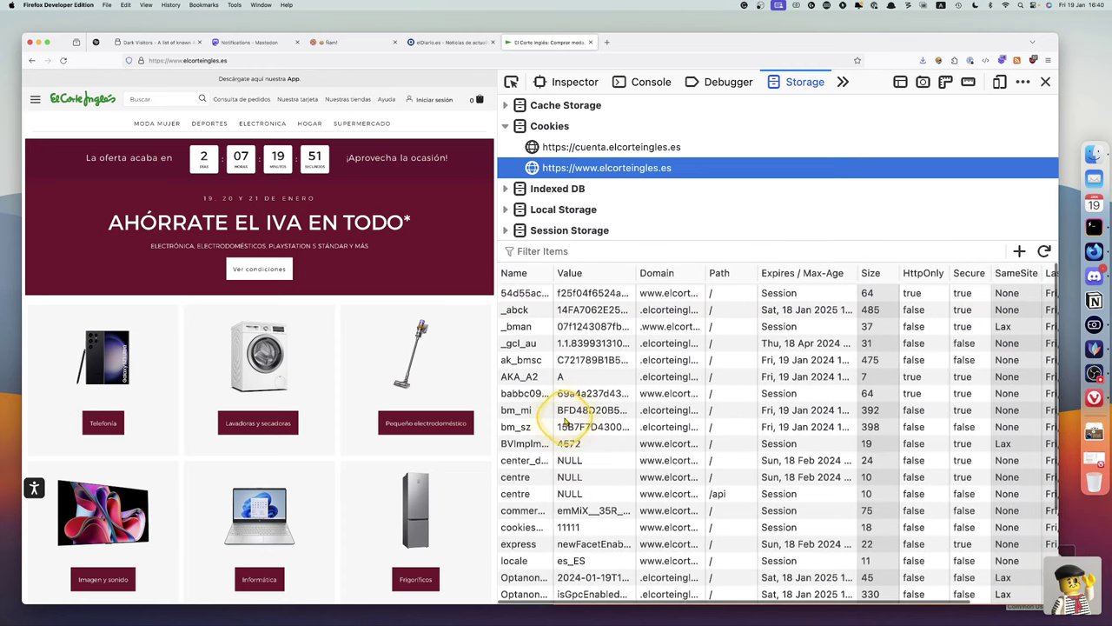
scroll(564, 422, "down", 1)
scroll(565, 421, "down", 3)
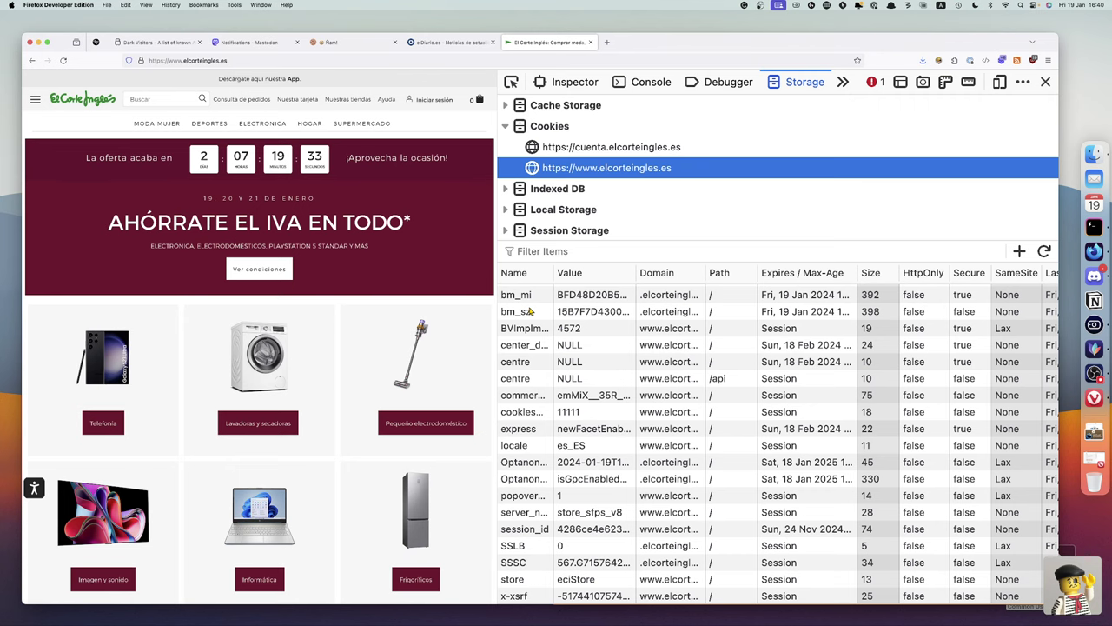
key("ctrl+Right")
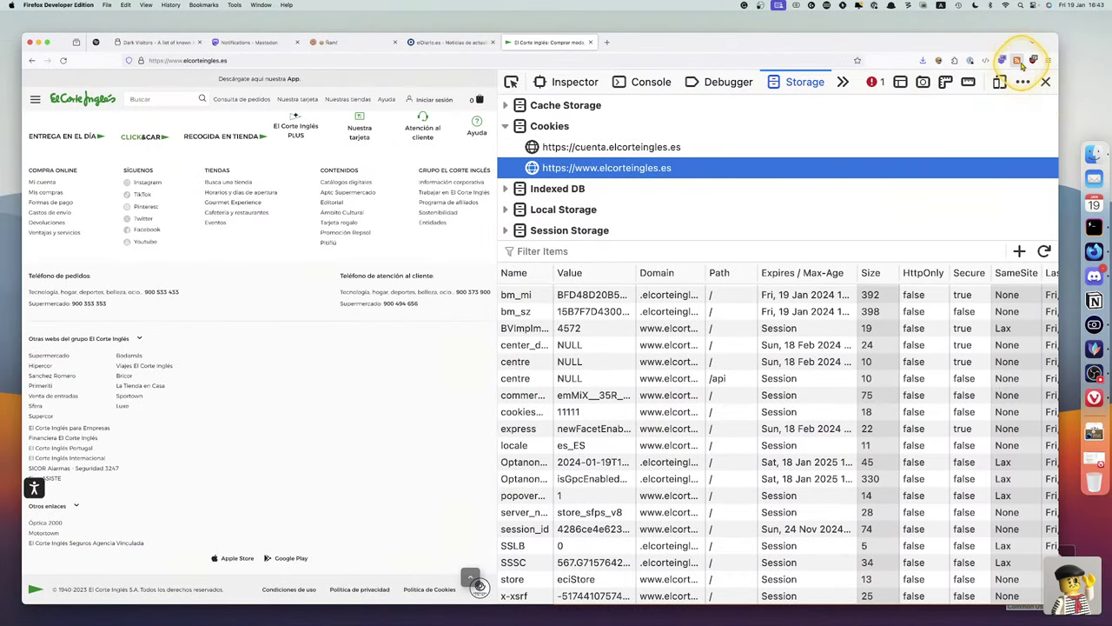
left_click(1032, 63)
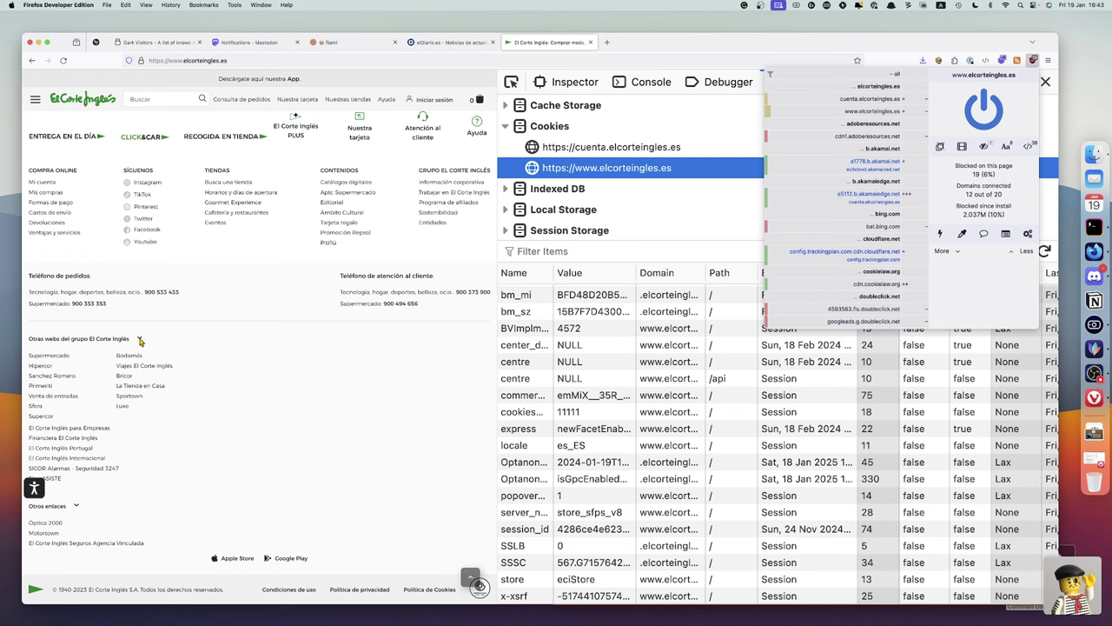
left_click(130, 61)
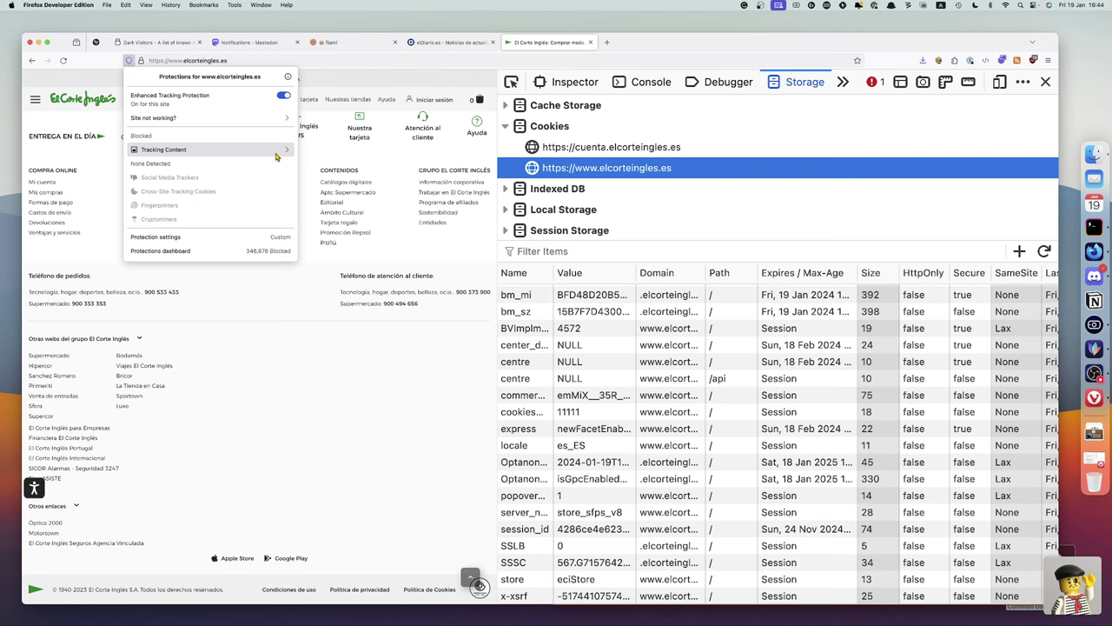
left_click(330, 390)
scroll(330, 390, "up", 15)
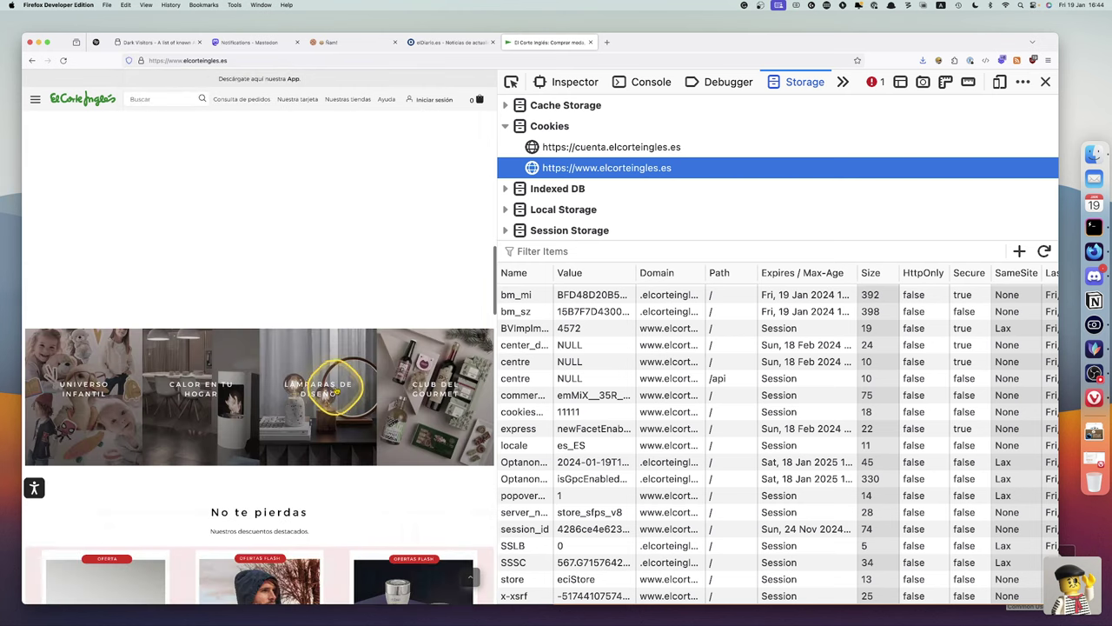
- Return to elDiario.es, close the developer tools, turn off Enhanced Tracking Protection for the site and look over its ad slots
left_click(433, 46)
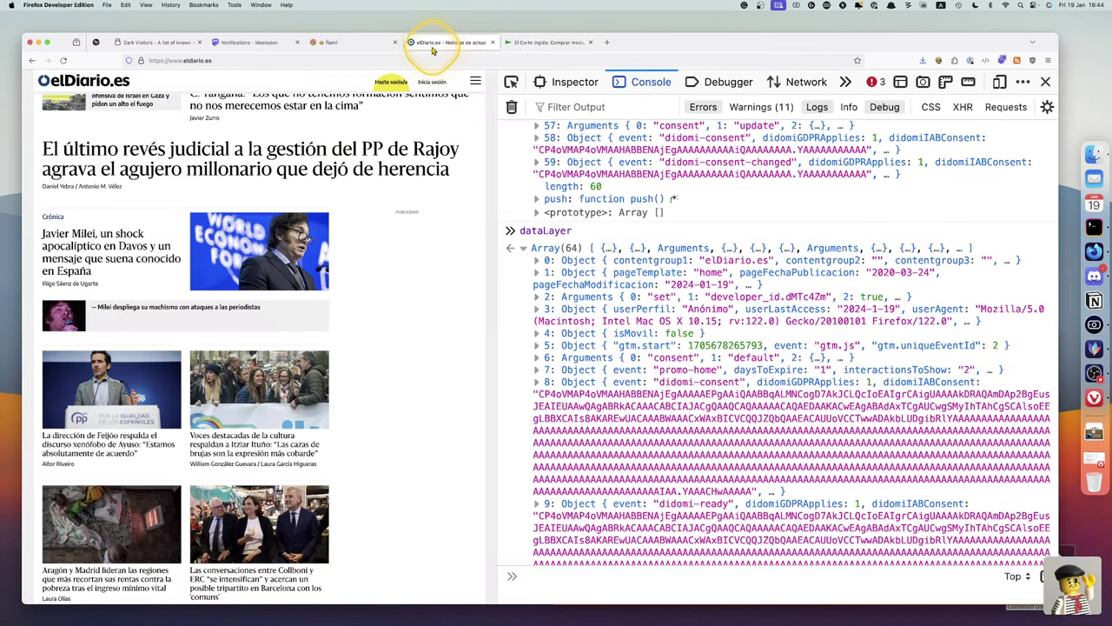
scroll(479, 246, "up", 10)
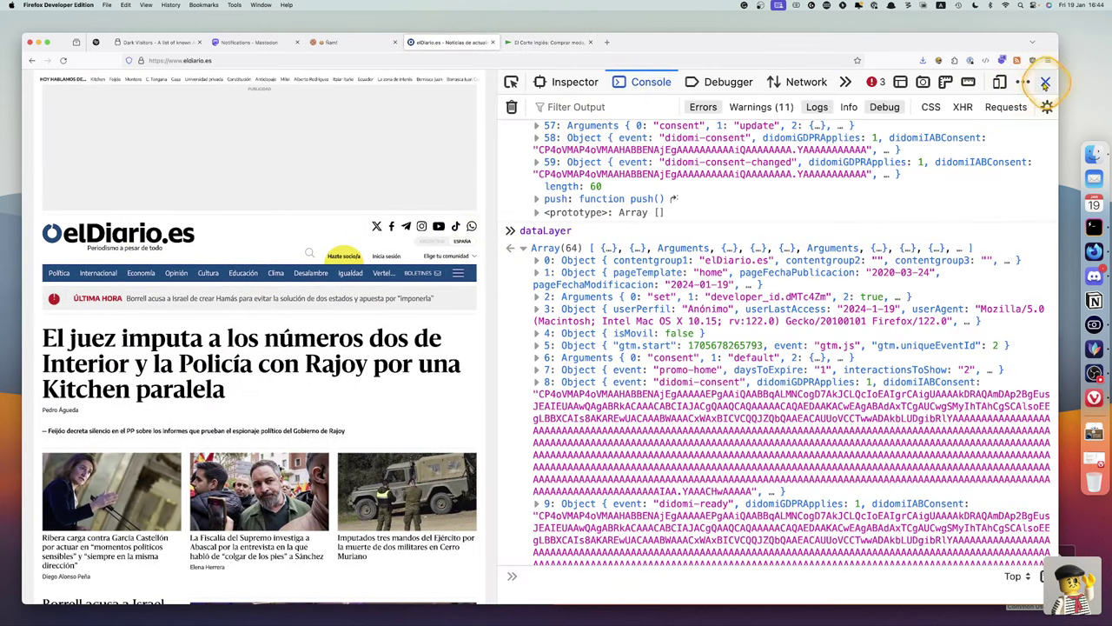
left_click(1046, 83)
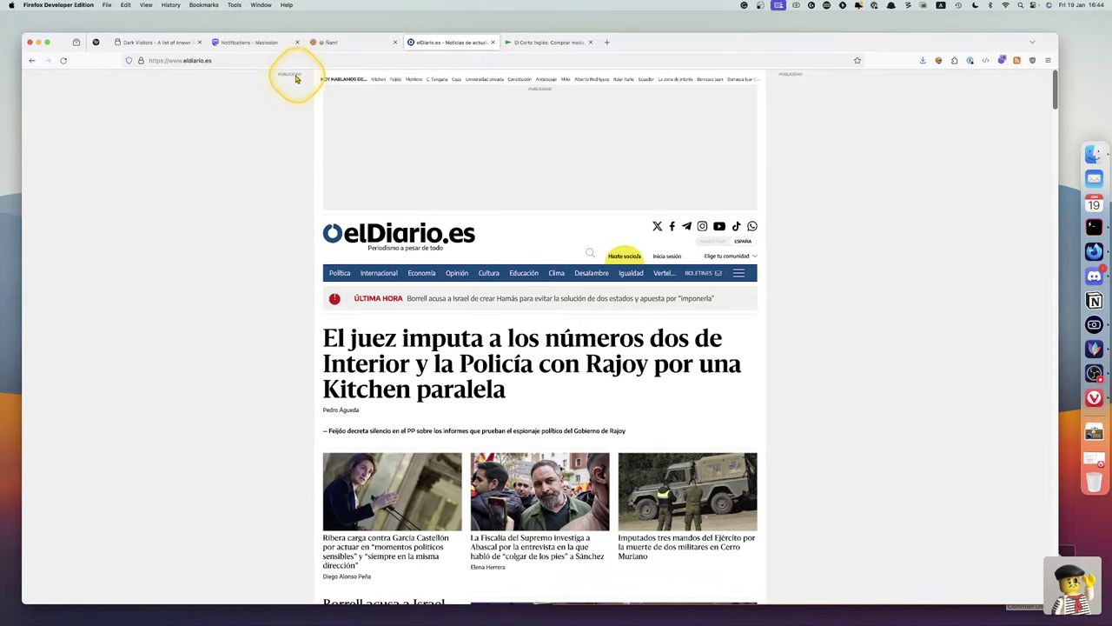
left_click(128, 63)
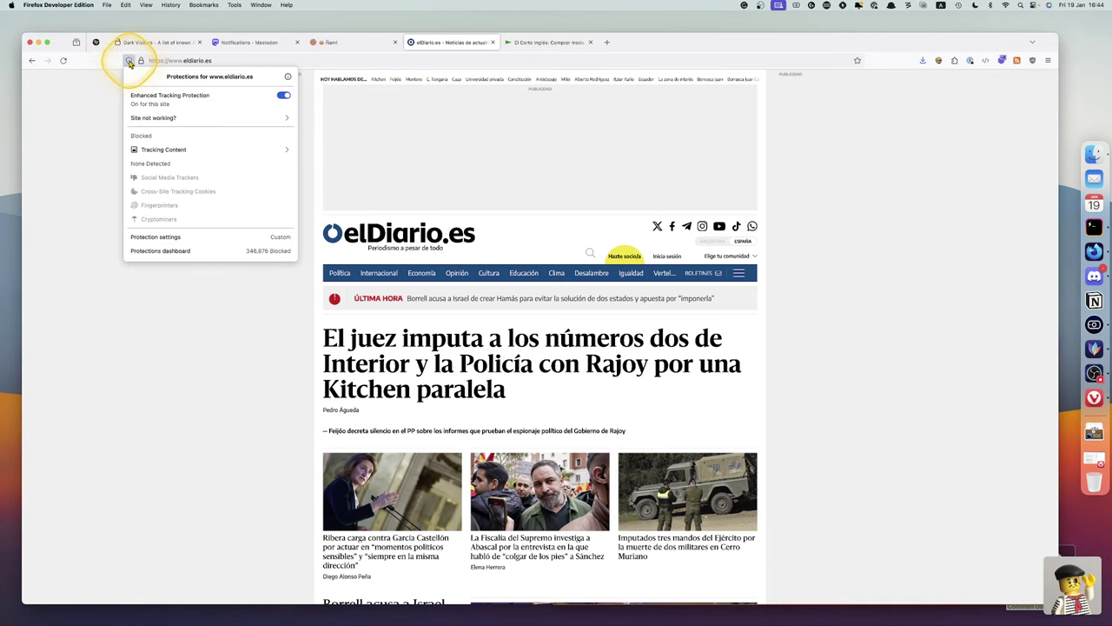
left_click(284, 98)
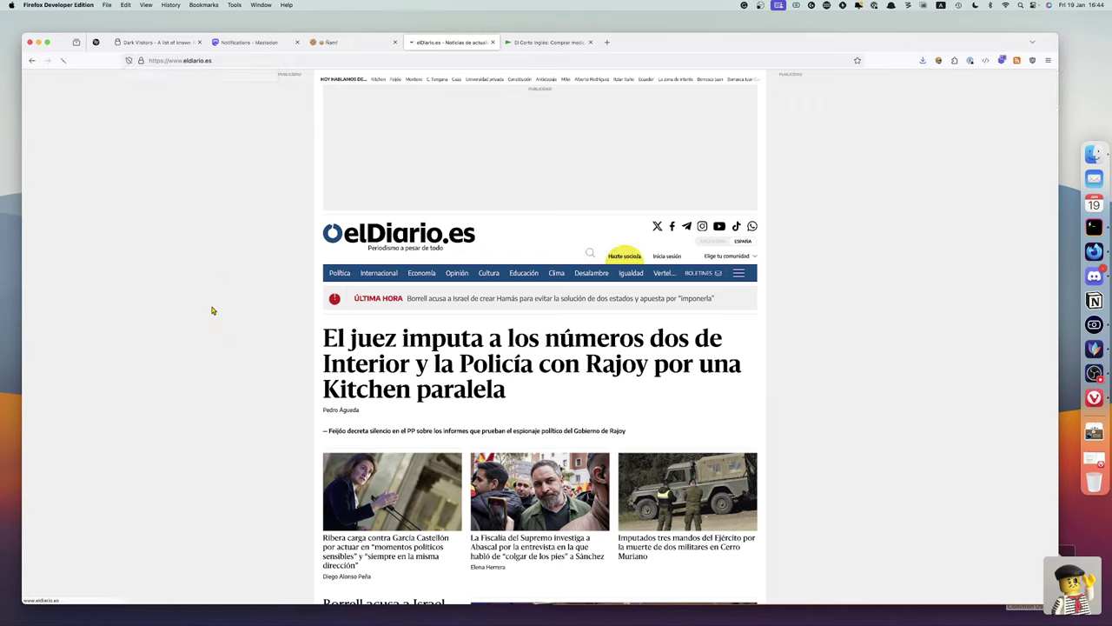
scroll(460, 322, "down", 10)
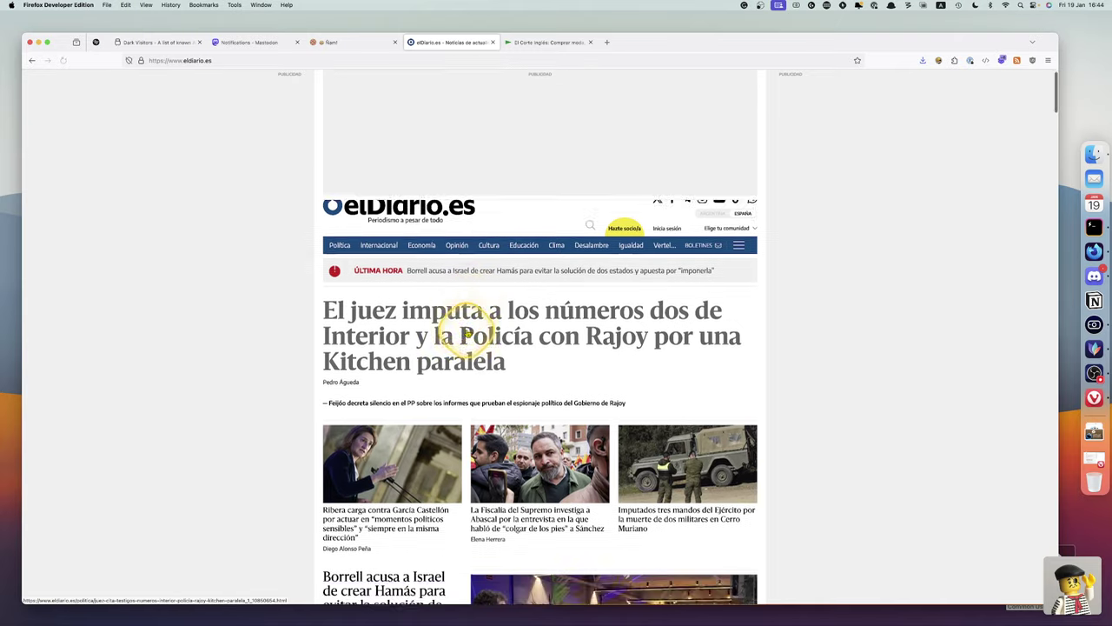
scroll(466, 333, "down", 10)
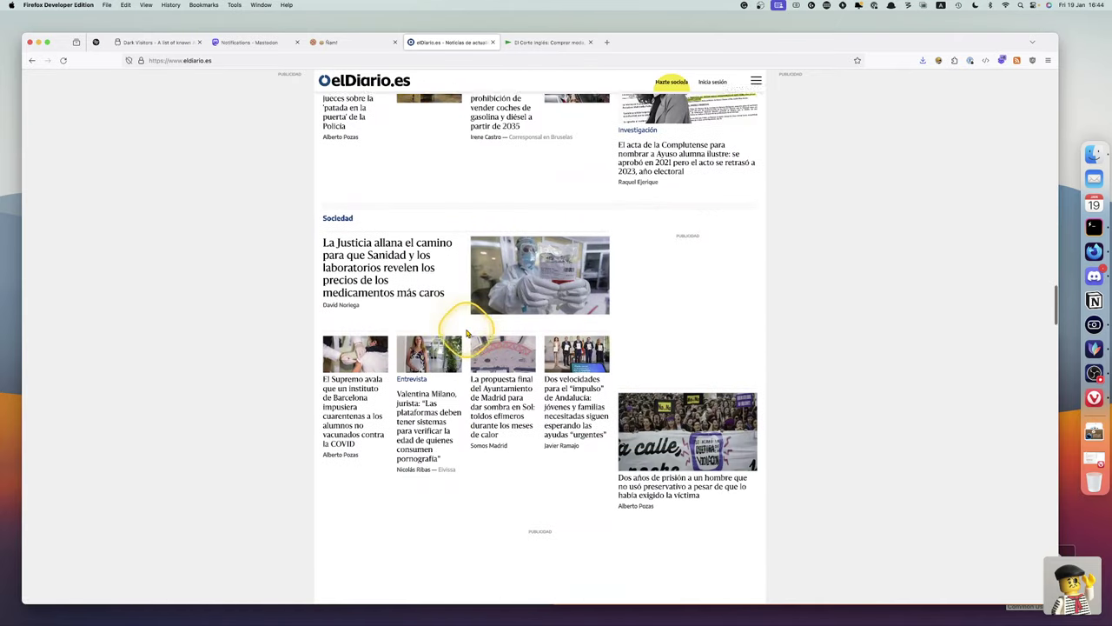
scroll(466, 333, "up", 5)
scroll(467, 333, "up", 10)
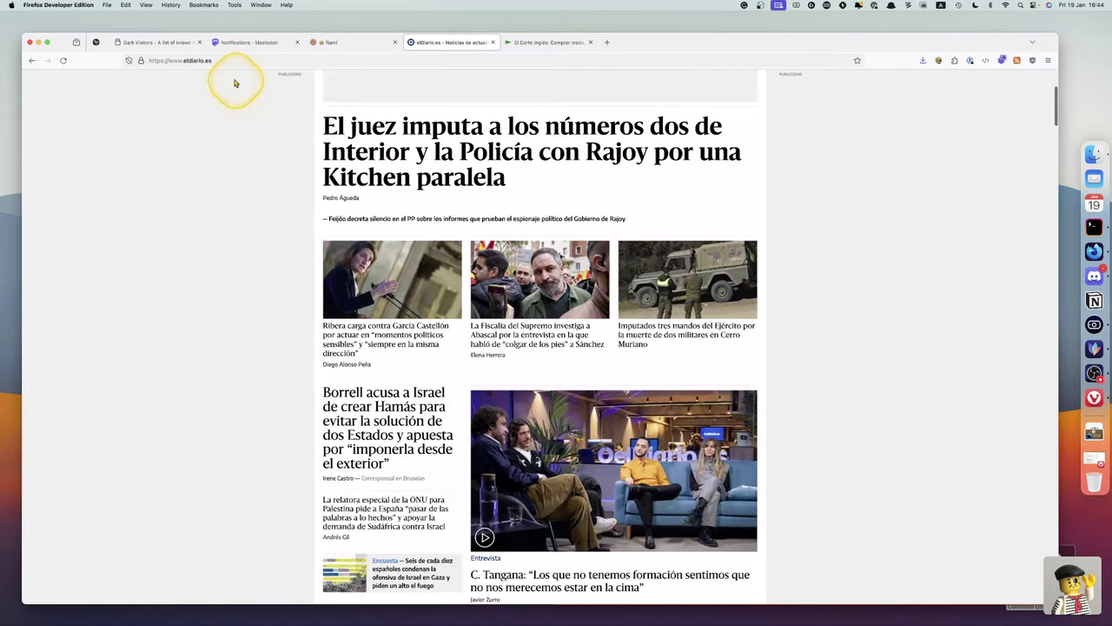
- Load eldiario.es in a new private browsing window and accept its cookies
left_click(218, 60)
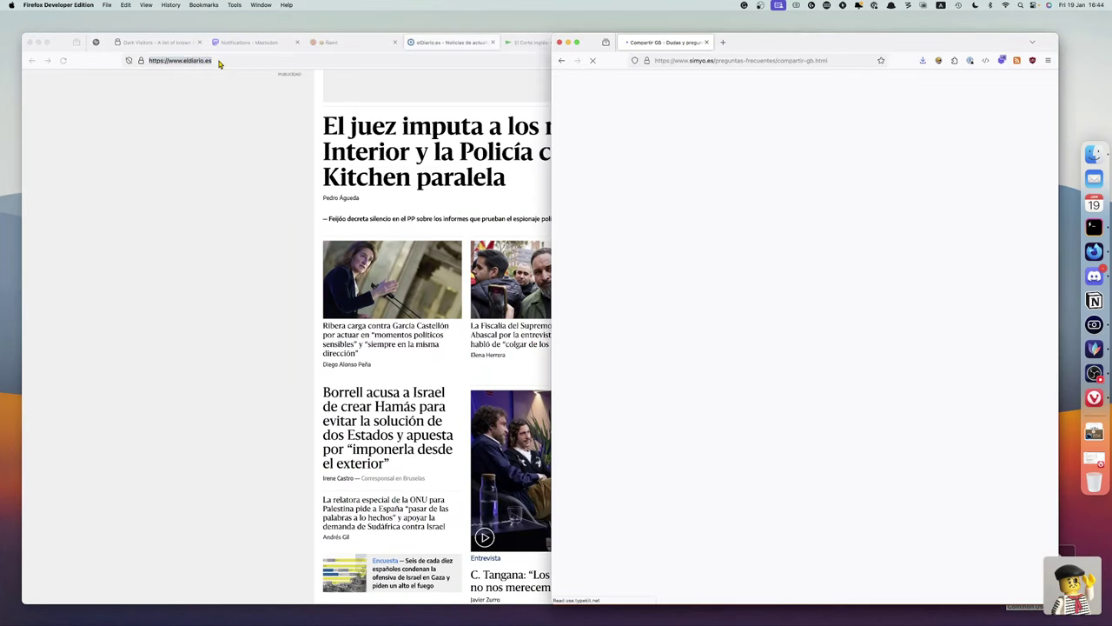
key("super+w")
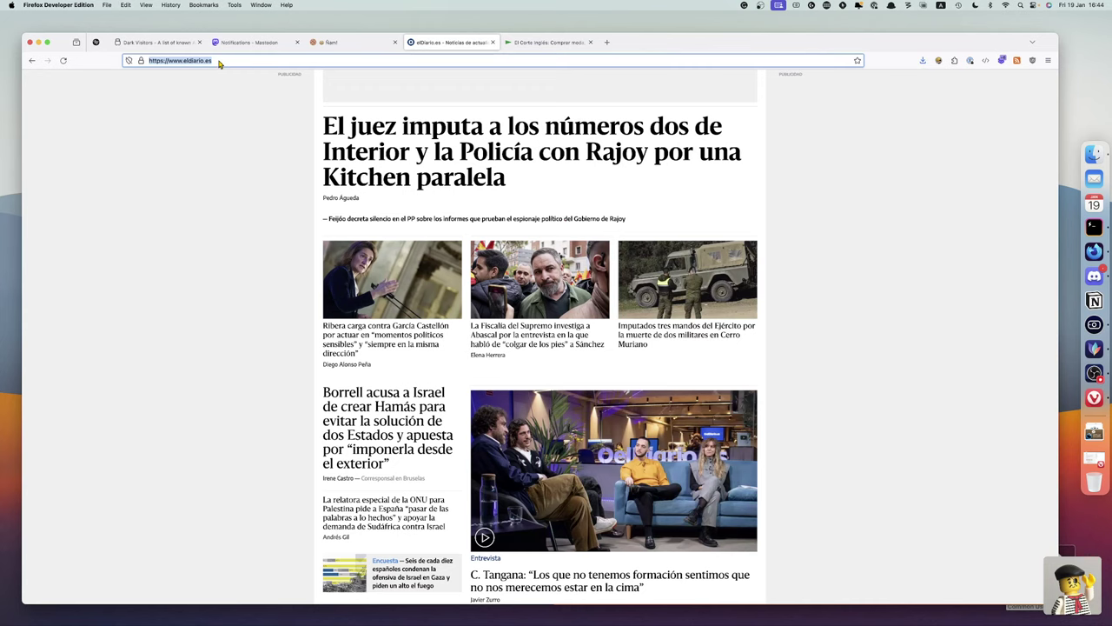
key("super+shift+p")
type("eldiario.es/")
key("Return")
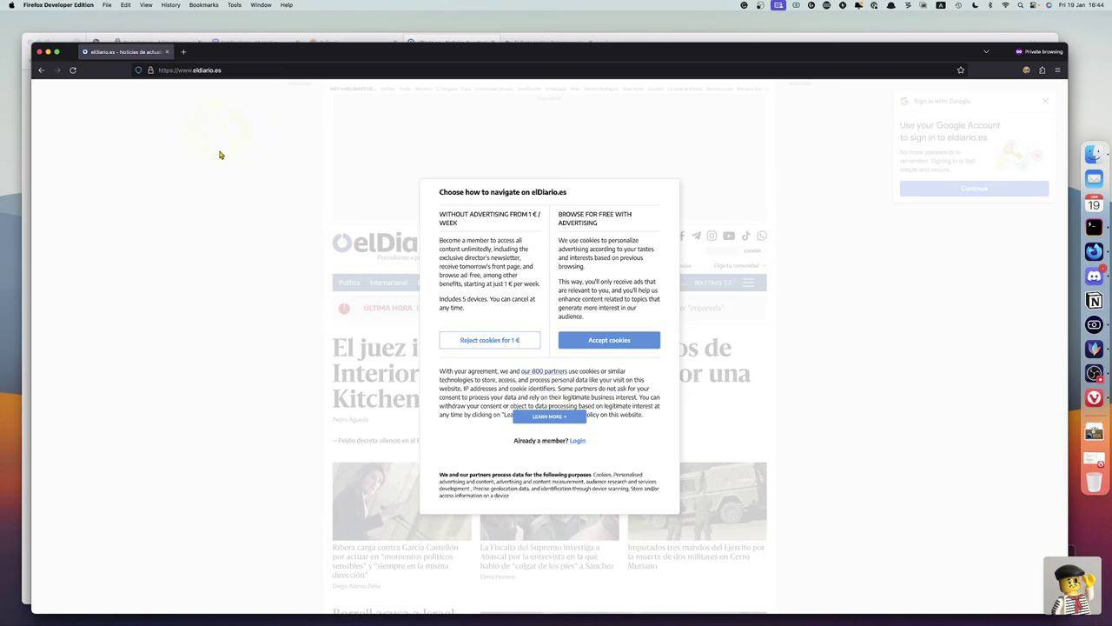
left_click(621, 343)
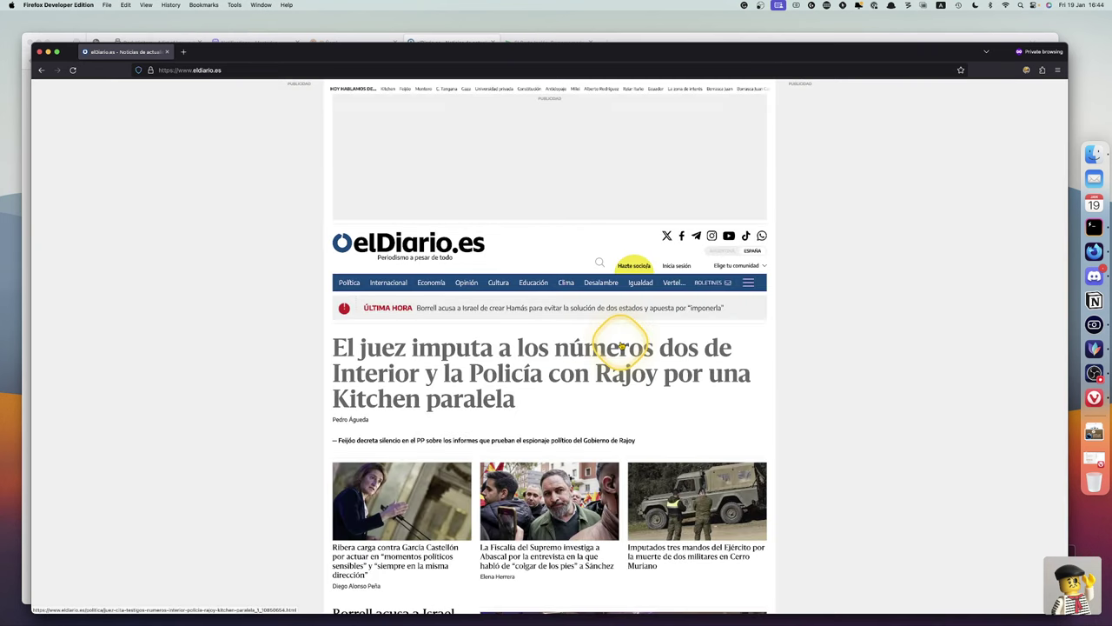
- Turn off Enhanced Tracking Protection for elDiario.es in the private window and check the ad slots on the reloaded page
left_click(138, 70)
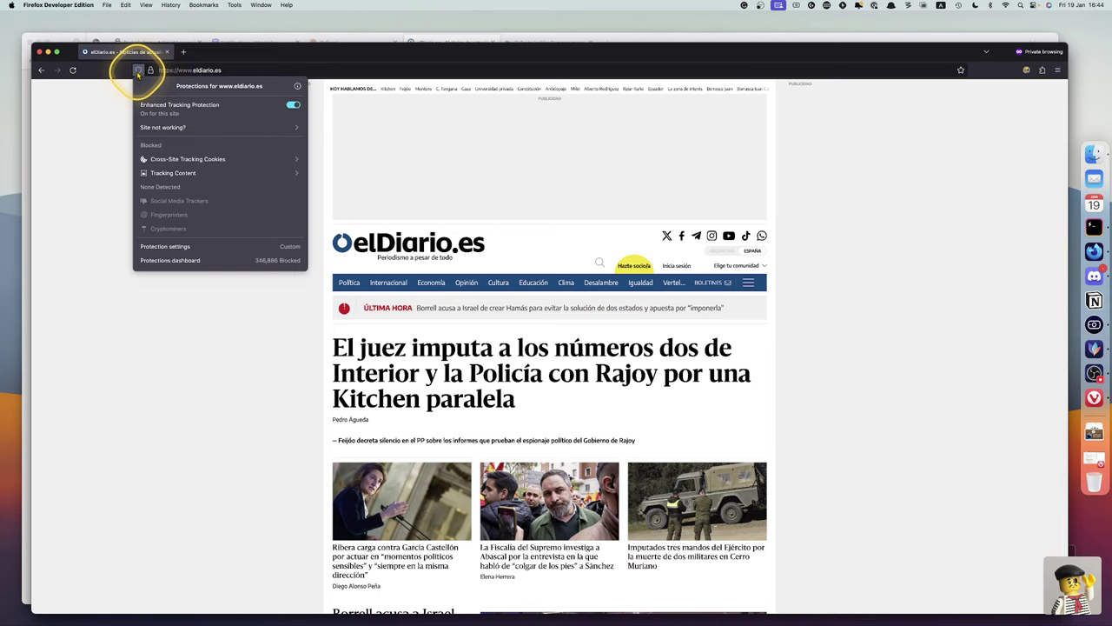
left_click(294, 106)
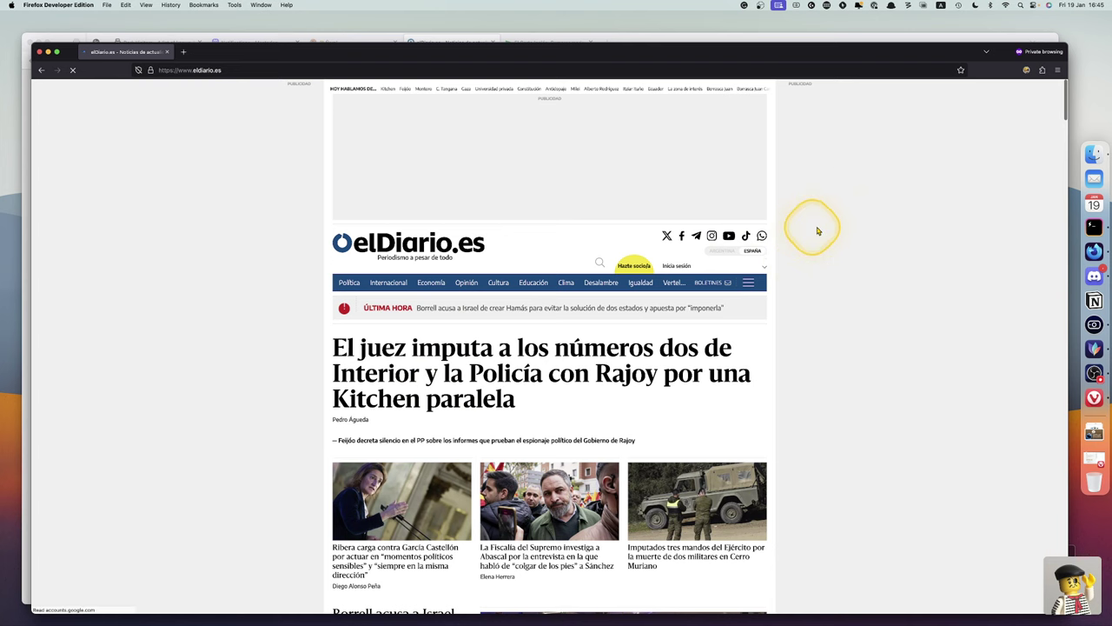
scroll(607, 519, "down", 15)
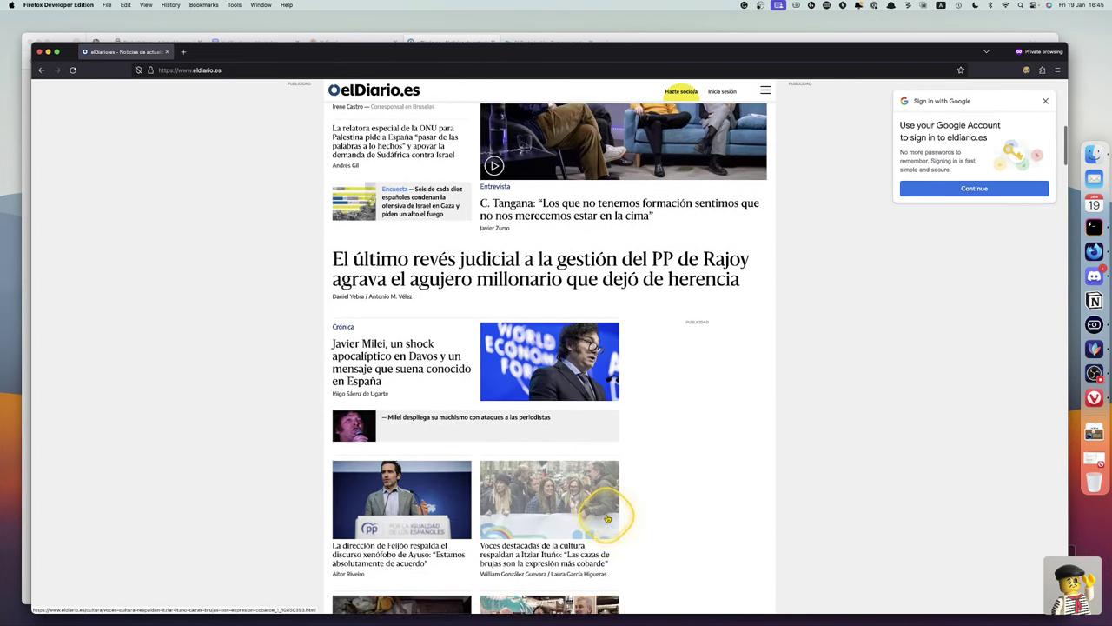
scroll(604, 512, "down", 3)
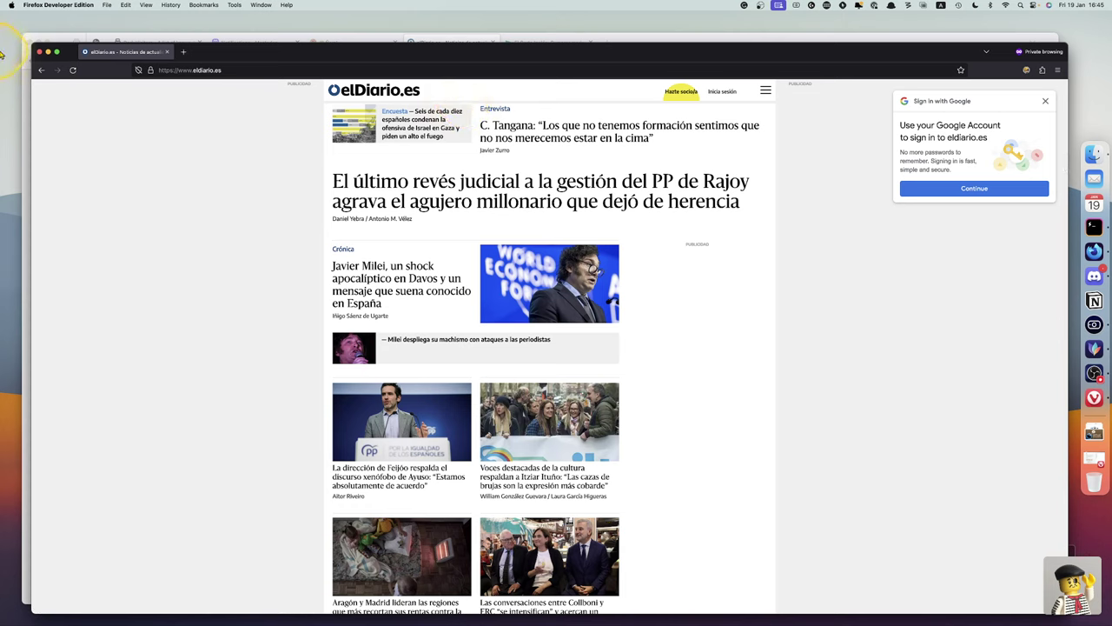
scroll(165, 295, "up", 10)
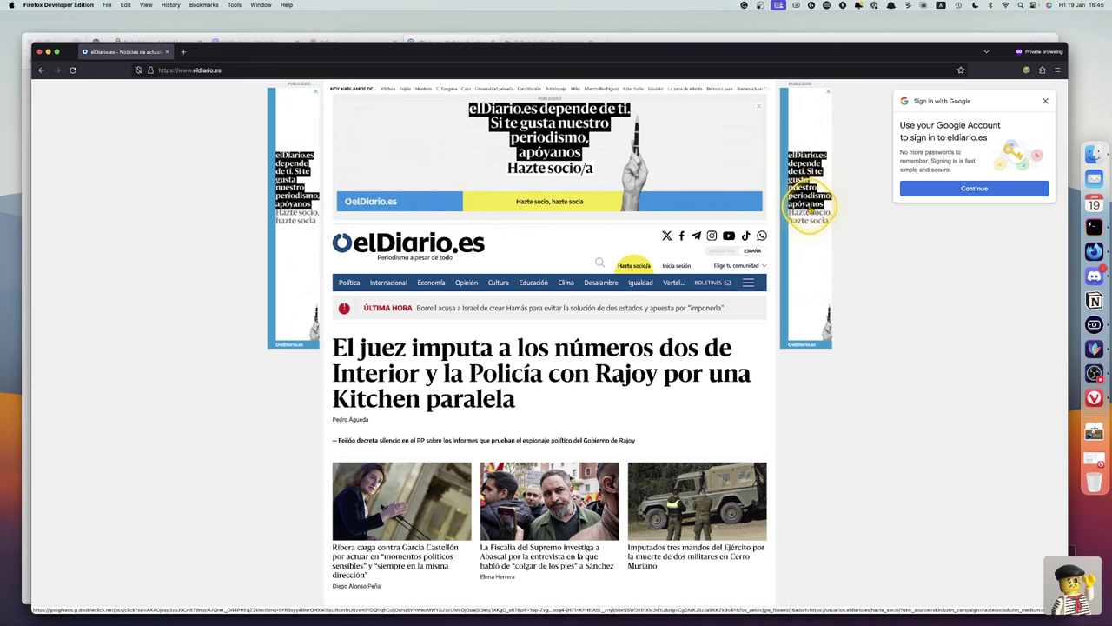
- Look over the ads along the elDiario.es front page in the private window
scroll(818, 246, "down", 10)
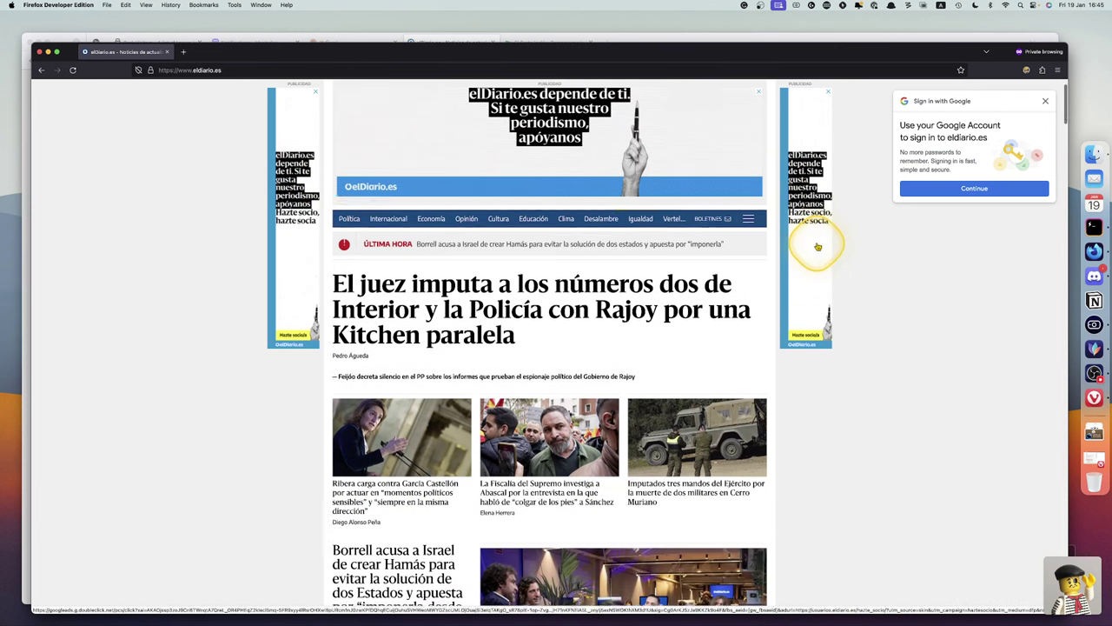
scroll(817, 247, "down", 9)
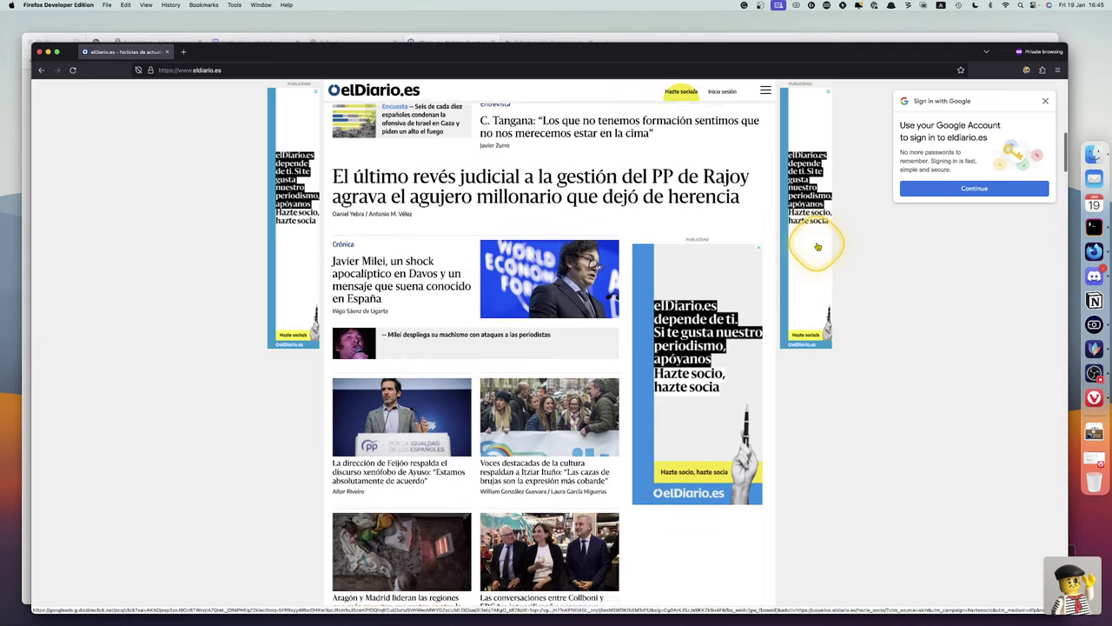
scroll(817, 247, "down", 7)
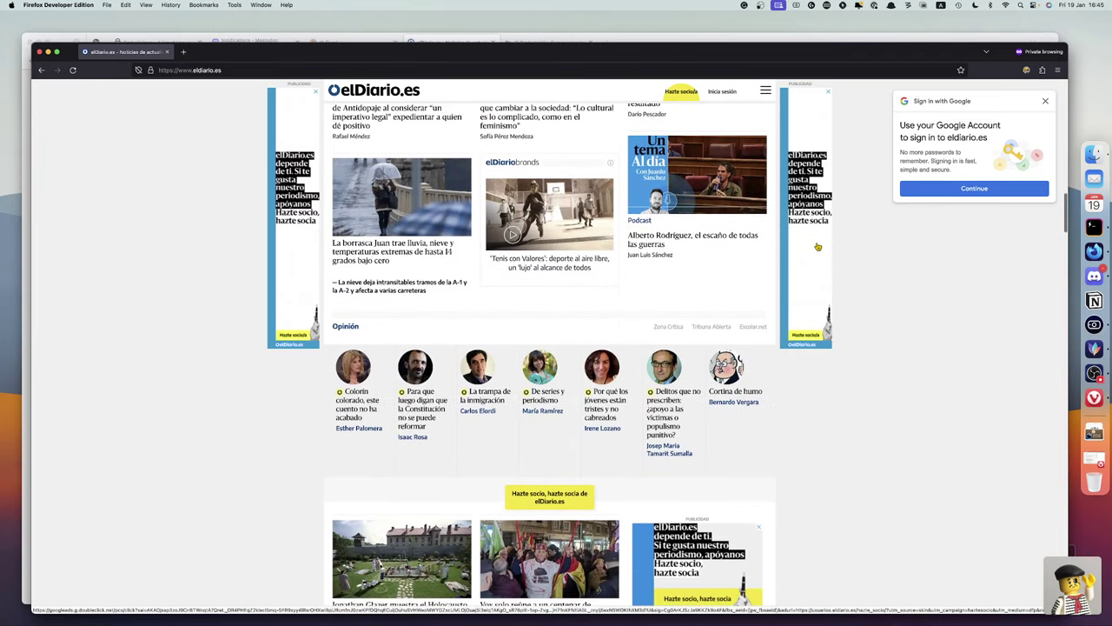
scroll(546, 235, "up", 15)
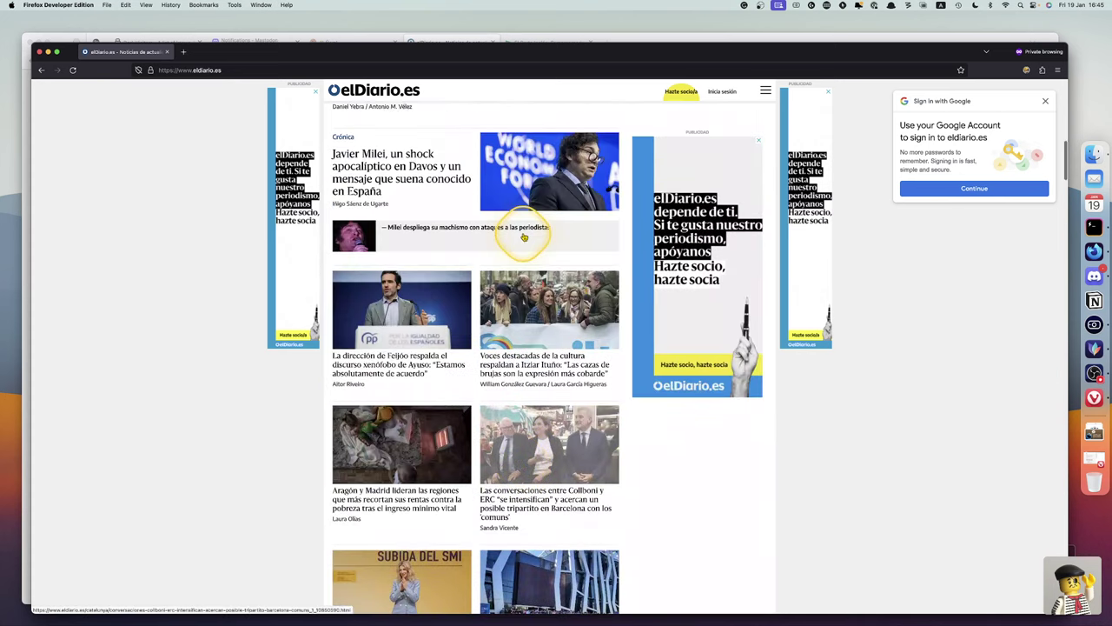
scroll(704, 341, "up", 10)
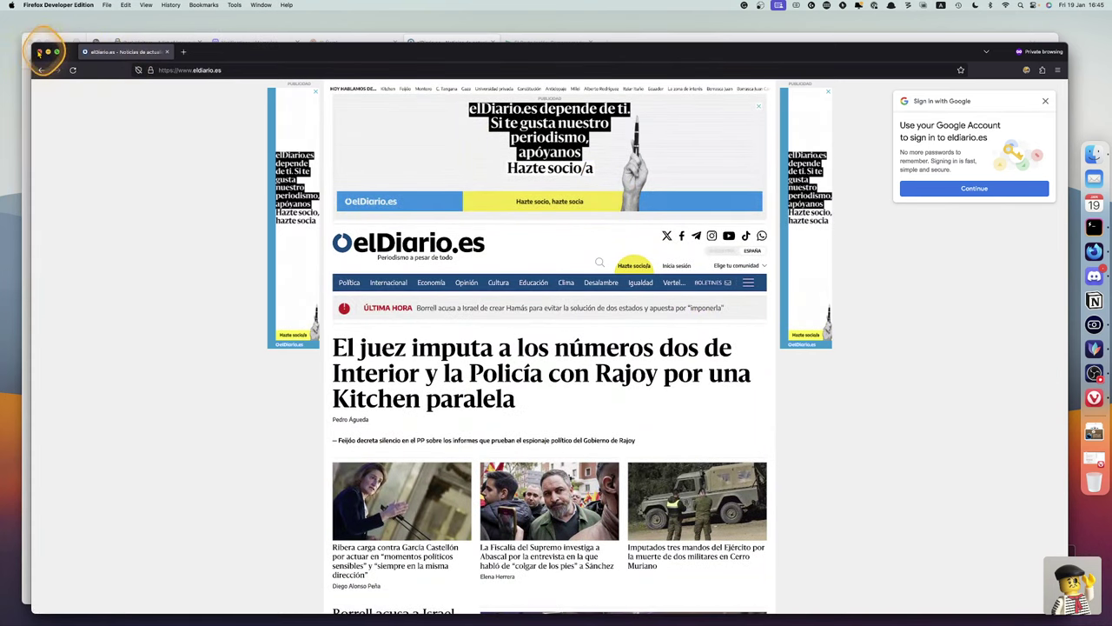
- Close the private window and decline the news notification prompt on elDiario.es in the regular window
left_click(39, 53)
scroll(220, 253, "up", 5)
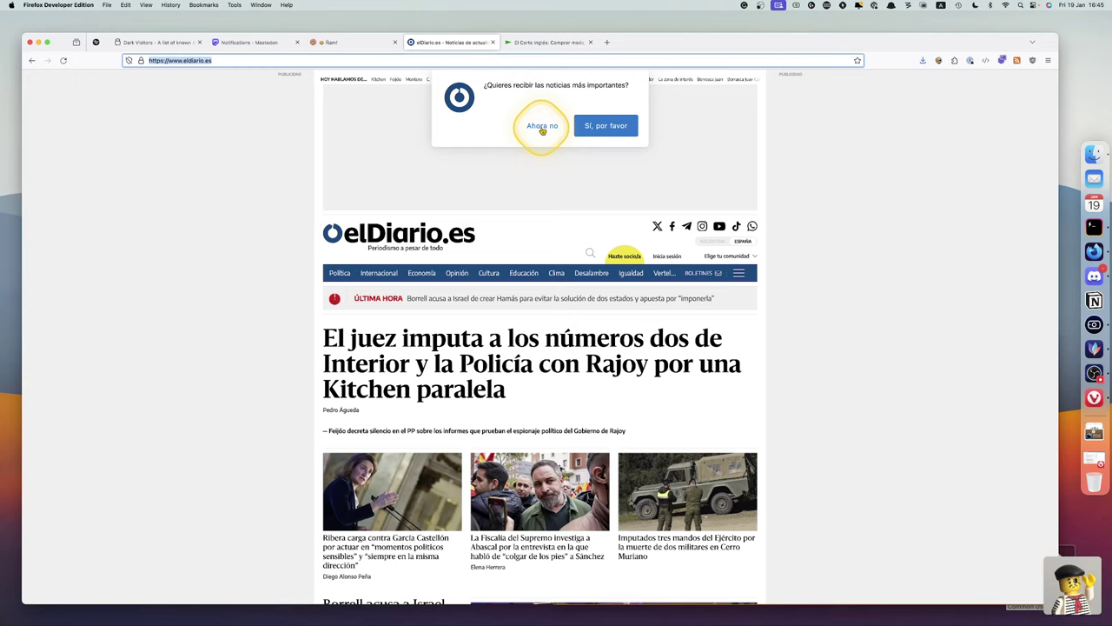
left_click(541, 127)
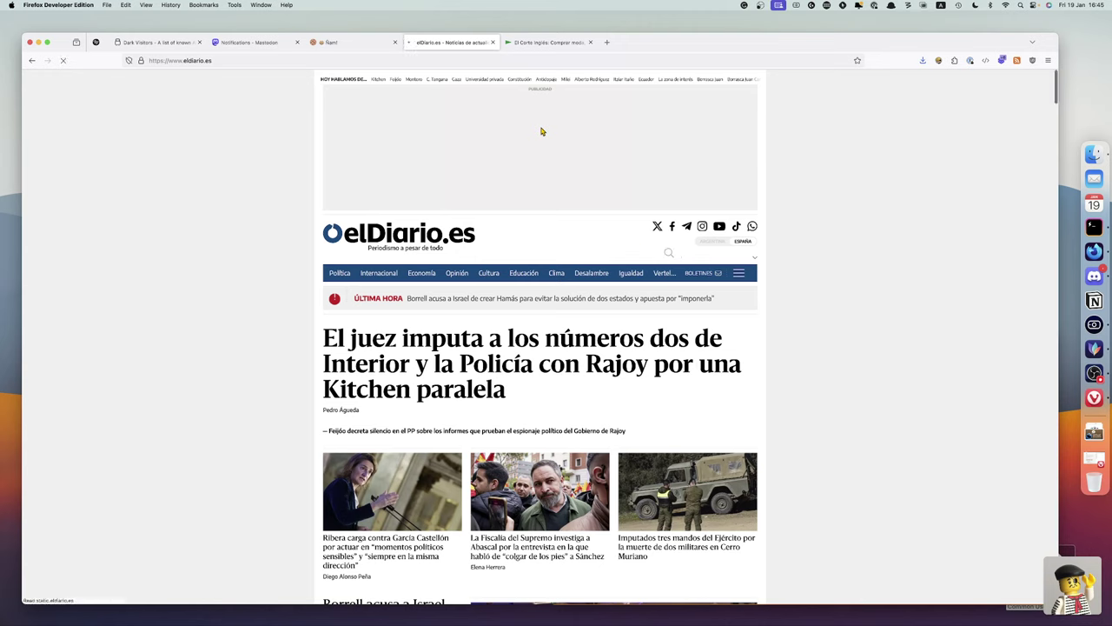
left_click(550, 206)
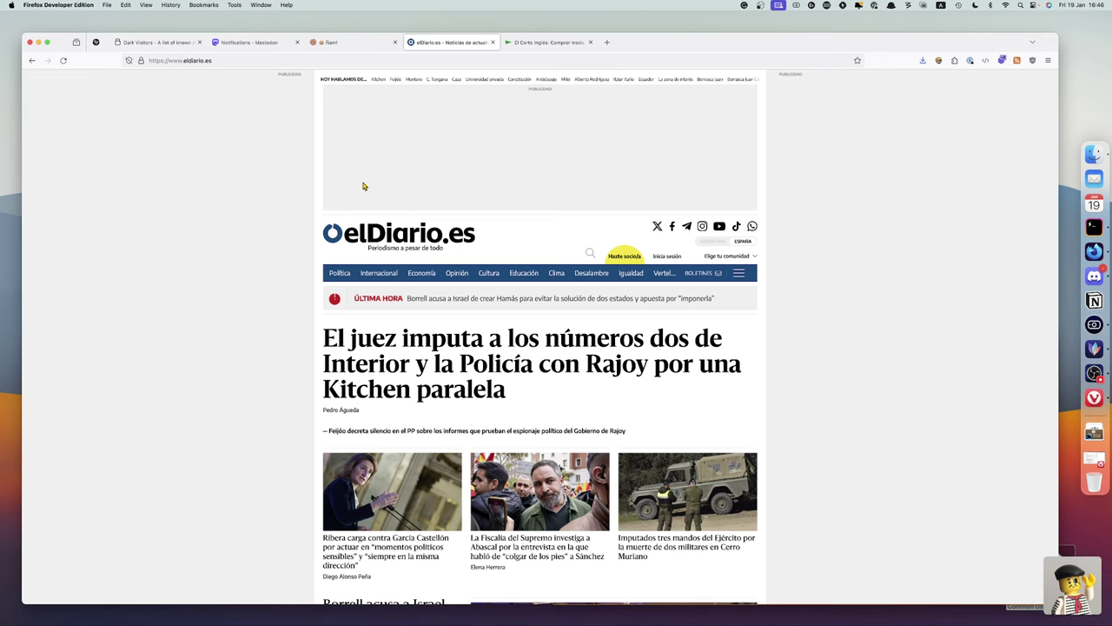
- Open the lead article about the "Kitchen paralela" on elDiario.es and look over its ad slots
left_click(397, 344)
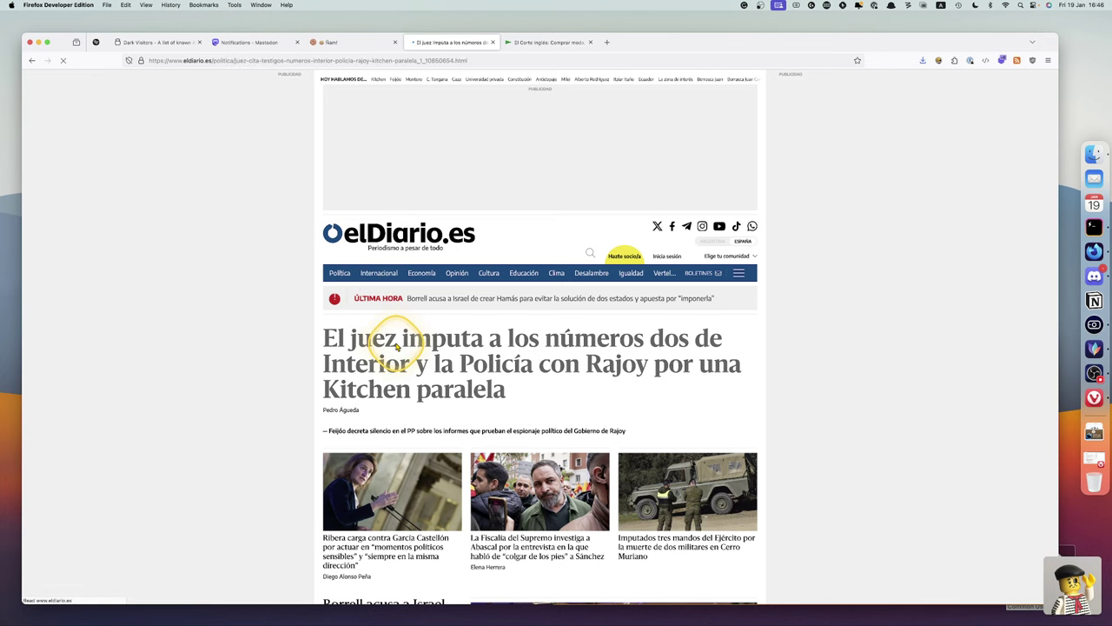
scroll(516, 423, "down", 2)
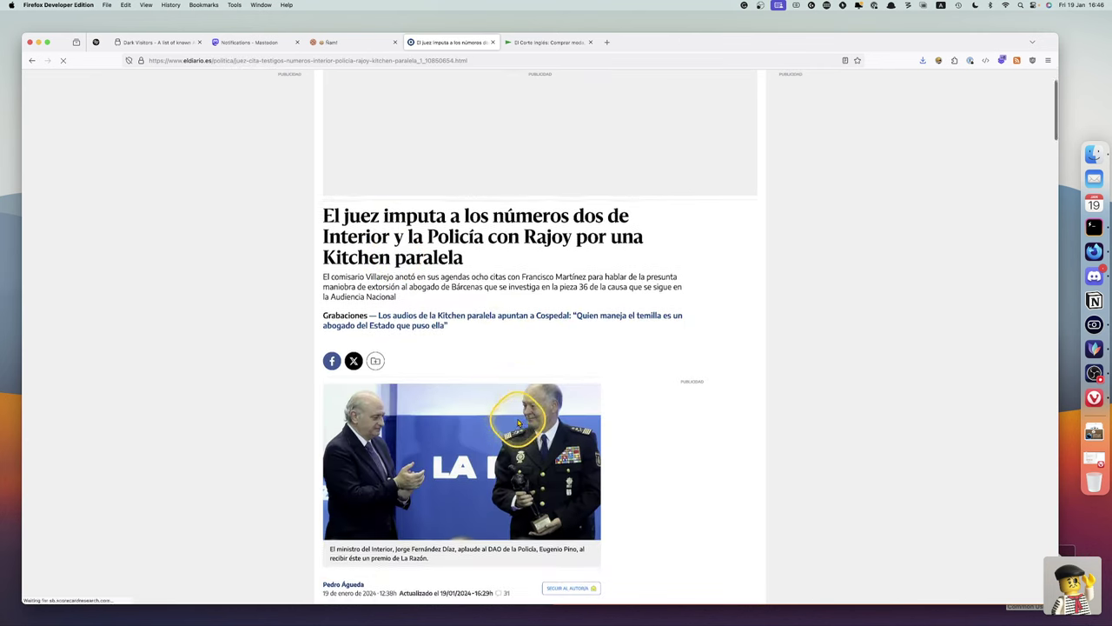
scroll(518, 423, "down", 5)
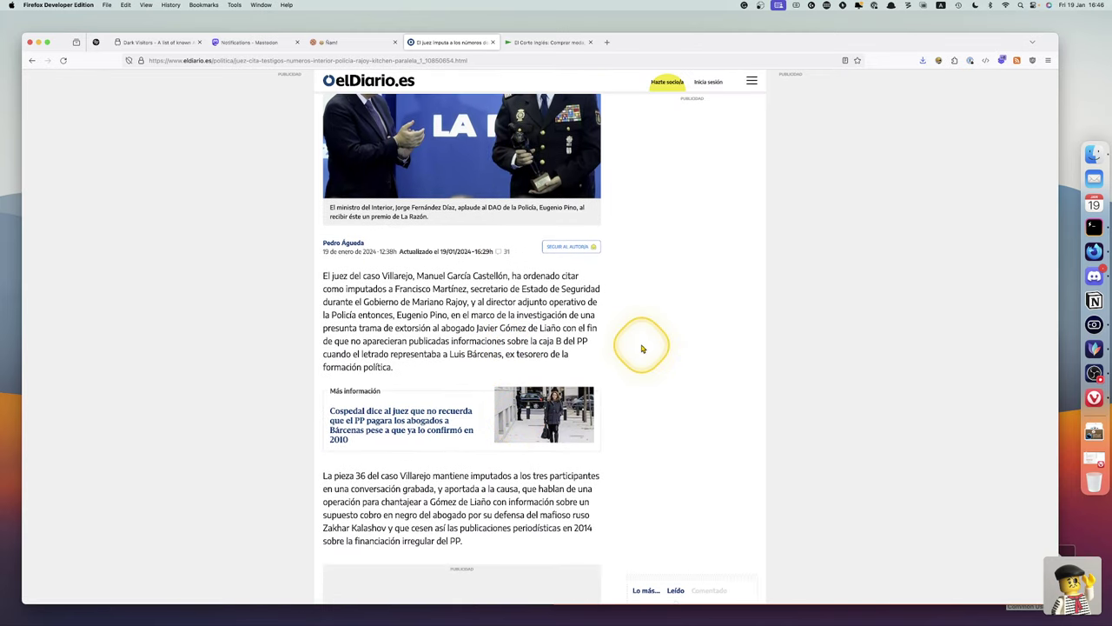
scroll(642, 349, "up", 6)
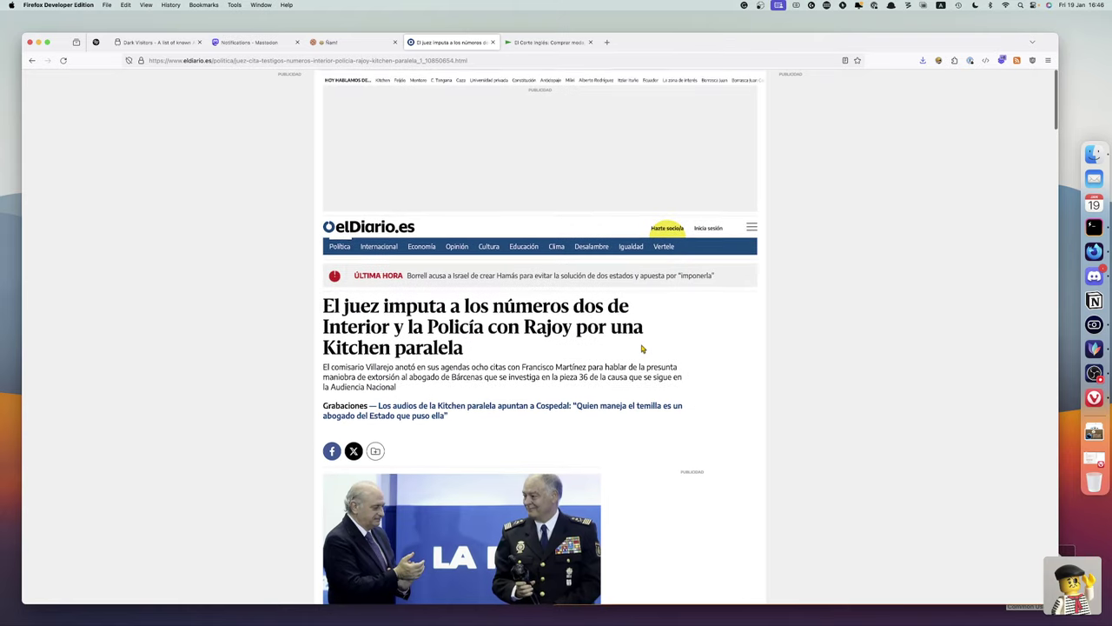
- Show the article in Reader View and look through its simplified text
left_click(843, 60)
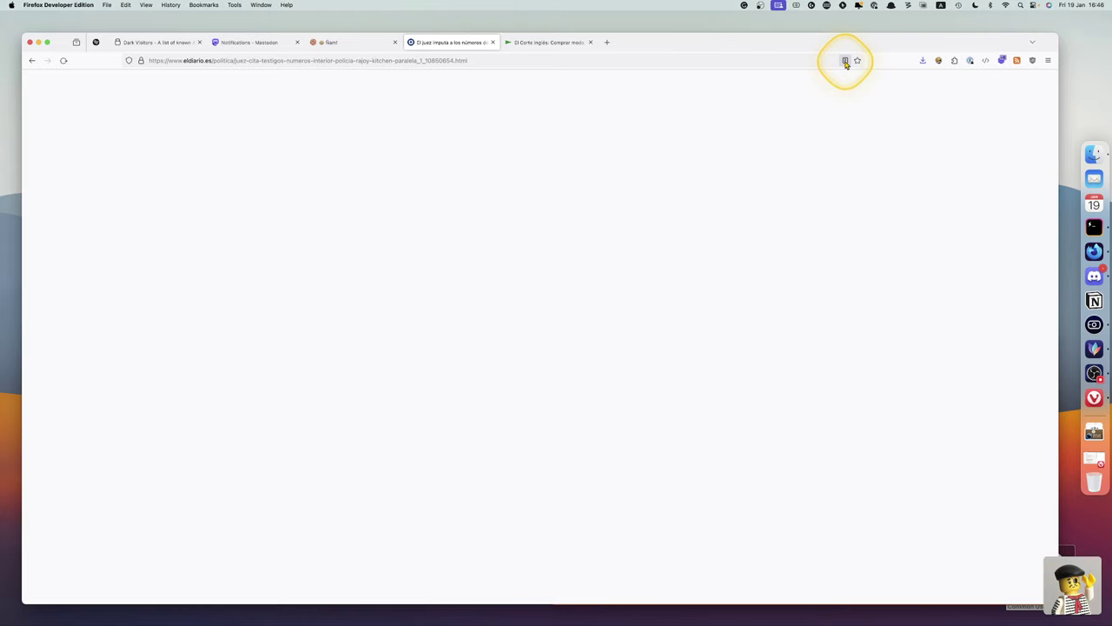
scroll(849, 315, "down", 10)
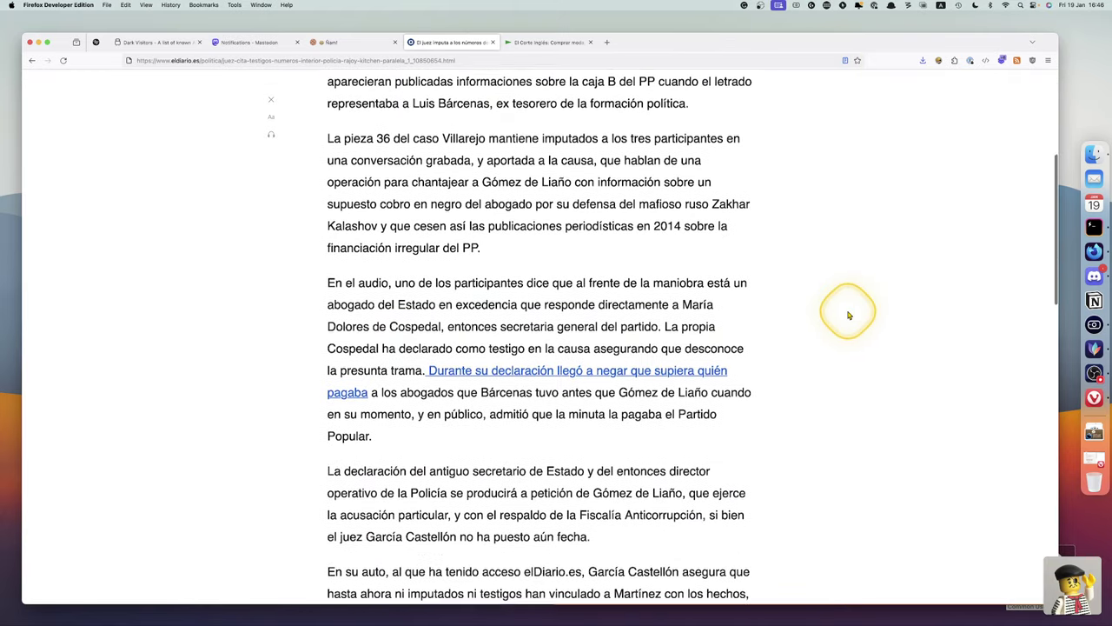
scroll(849, 315, "down", 2)
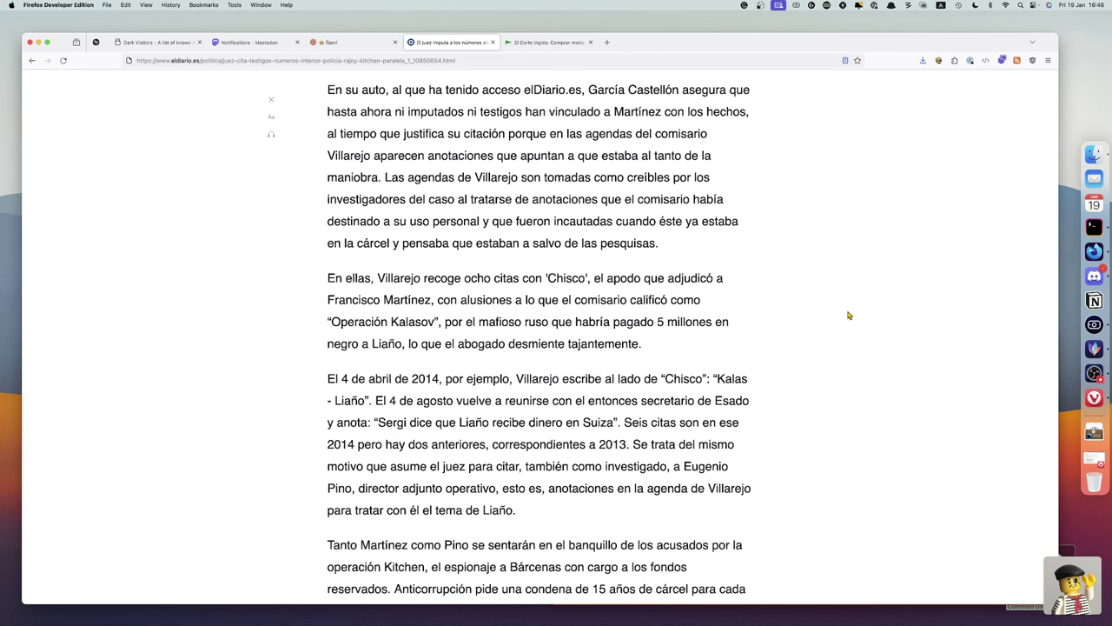
scroll(849, 315, "up", 15)
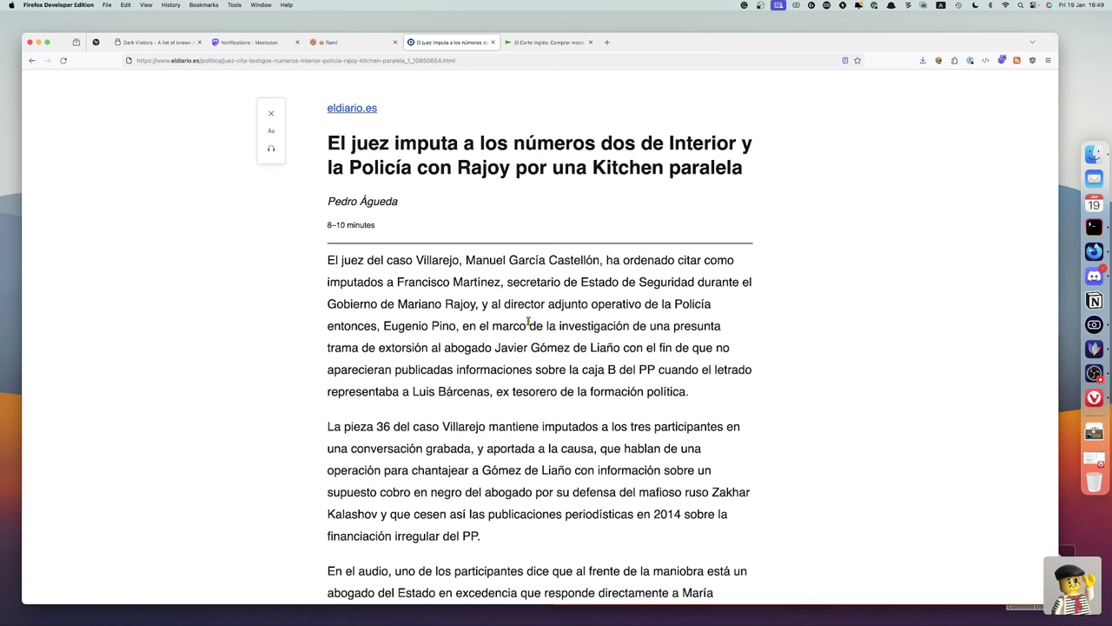
- Check the "Qué puedo hacer yo" branch of the Cookies mind map in MindNode, return to Firefox and leave Reader View
key("ctrl+Right")
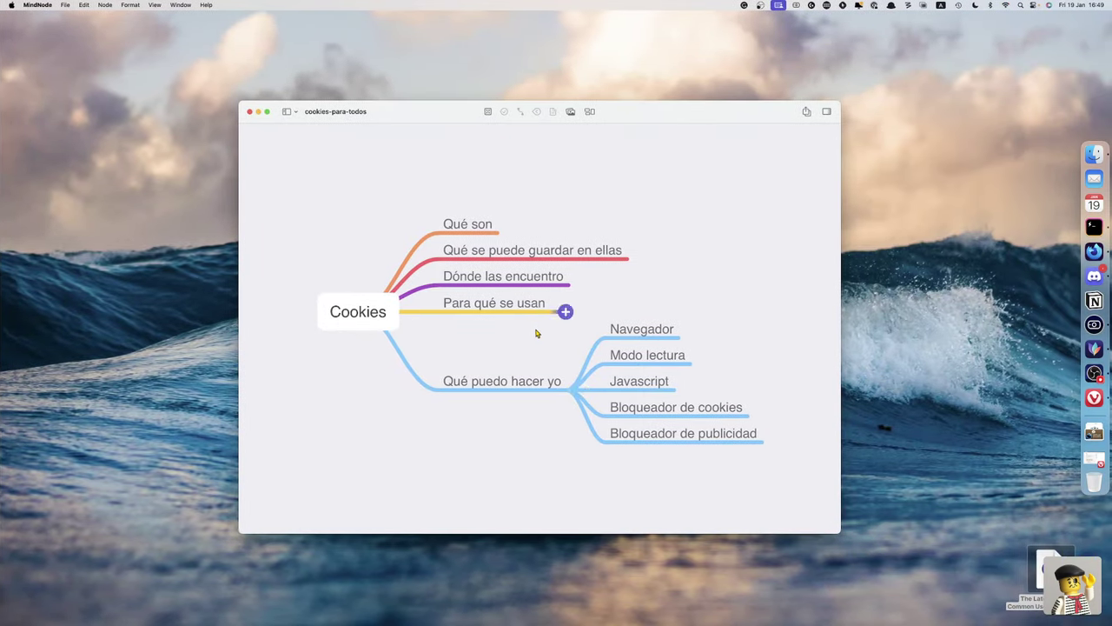
left_click(629, 387)
key("ctrl+Left")
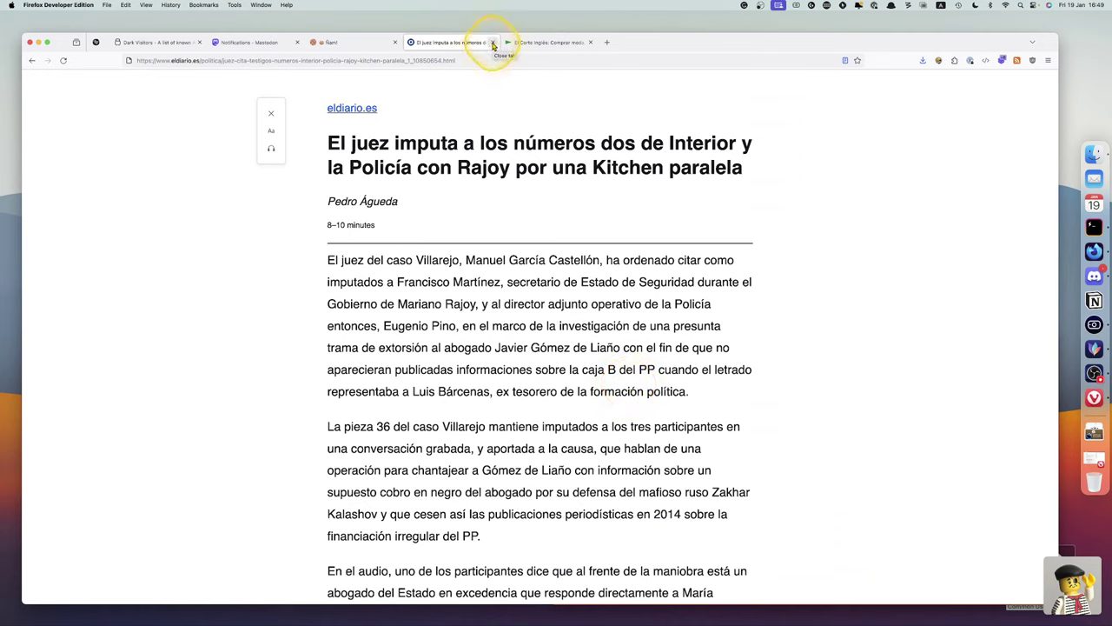
left_click(843, 62)
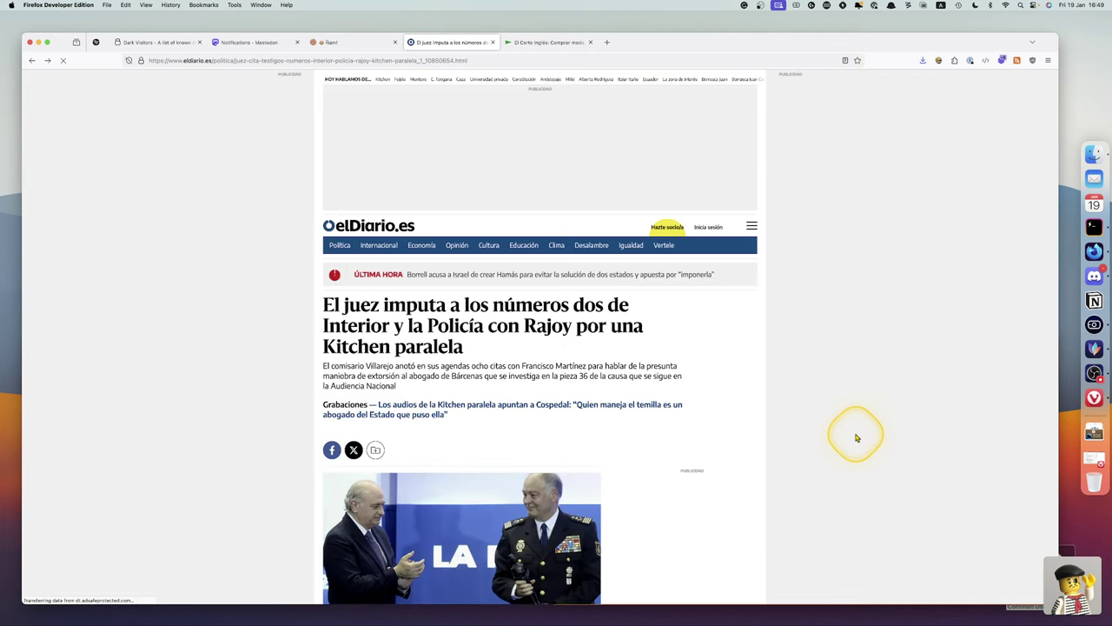
- Open the developer tools settings on the article page and turn on Disable JavaScript under the advanced settings
key("shift+F9")
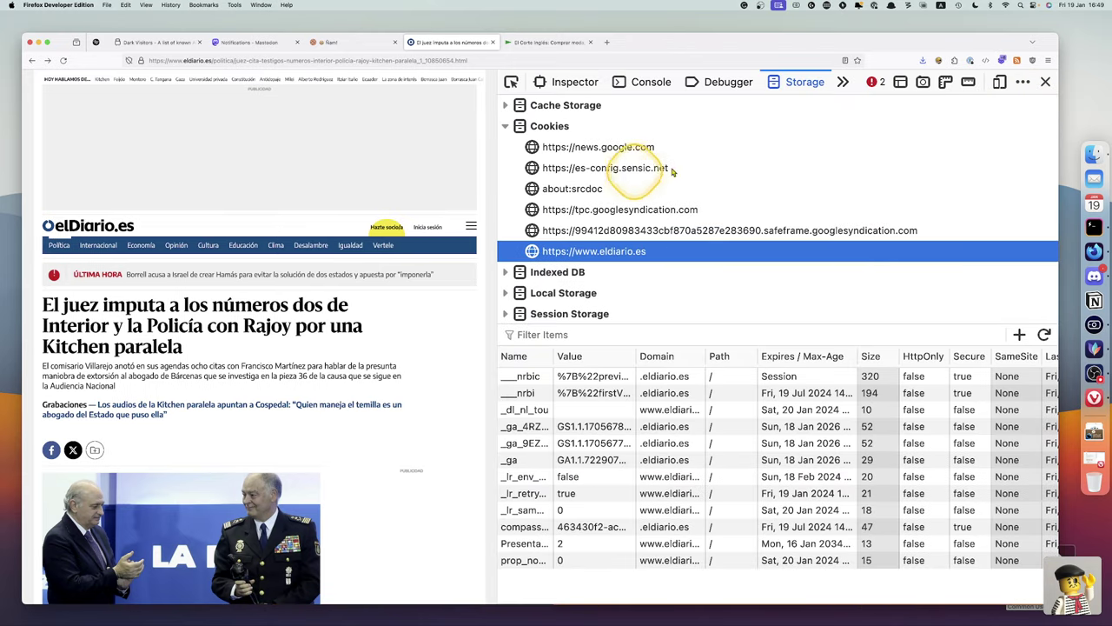
left_click(1021, 82)
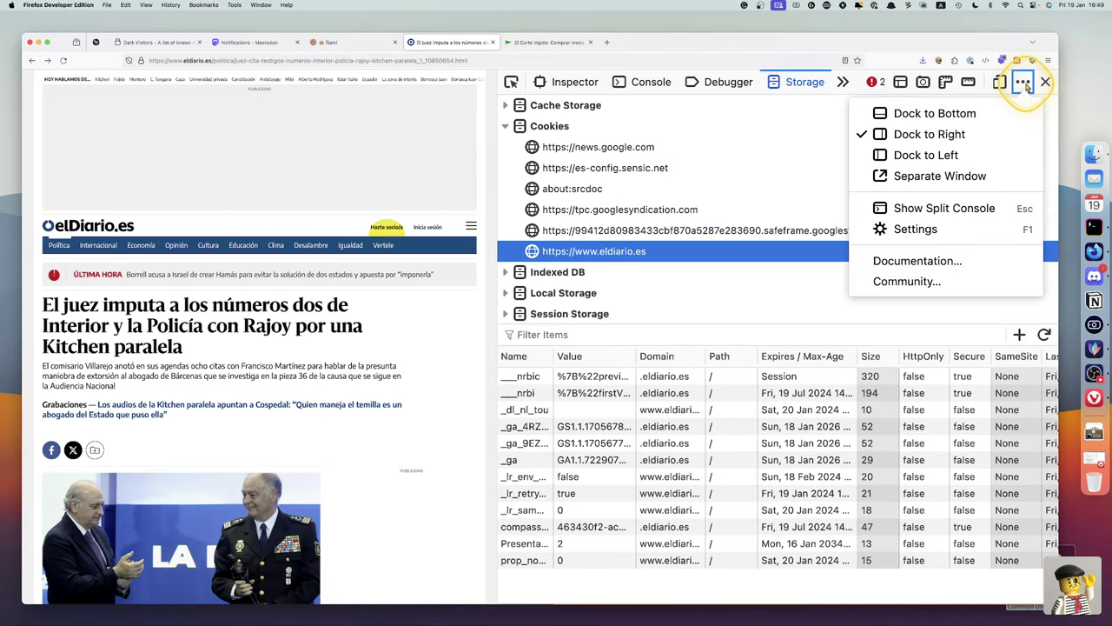
left_click(923, 232)
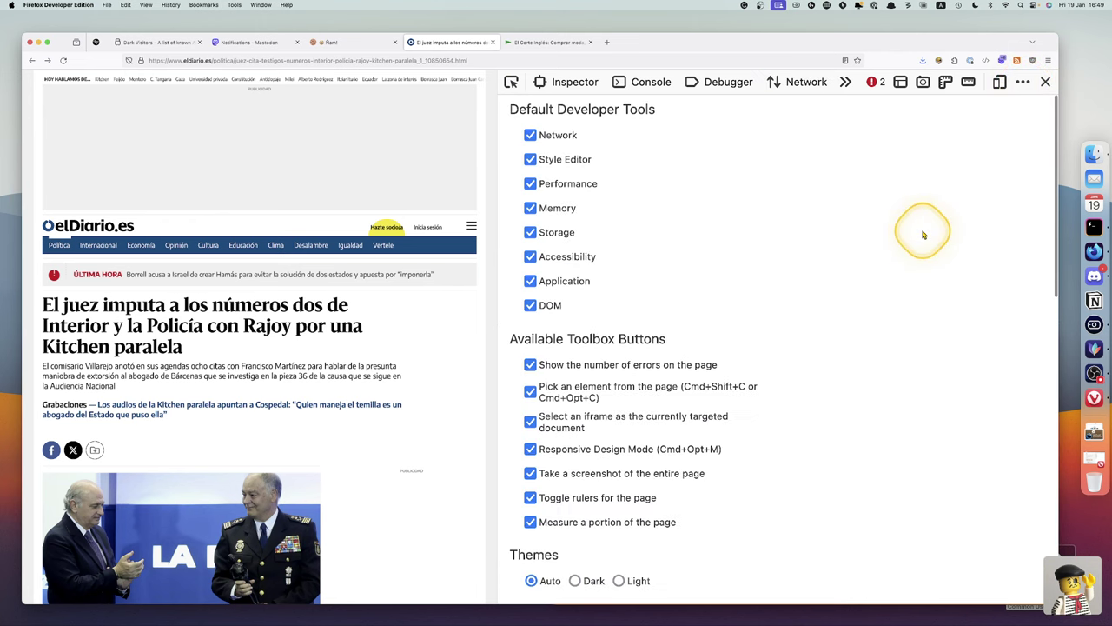
scroll(775, 408, "down", 3)
scroll(775, 409, "down", 6)
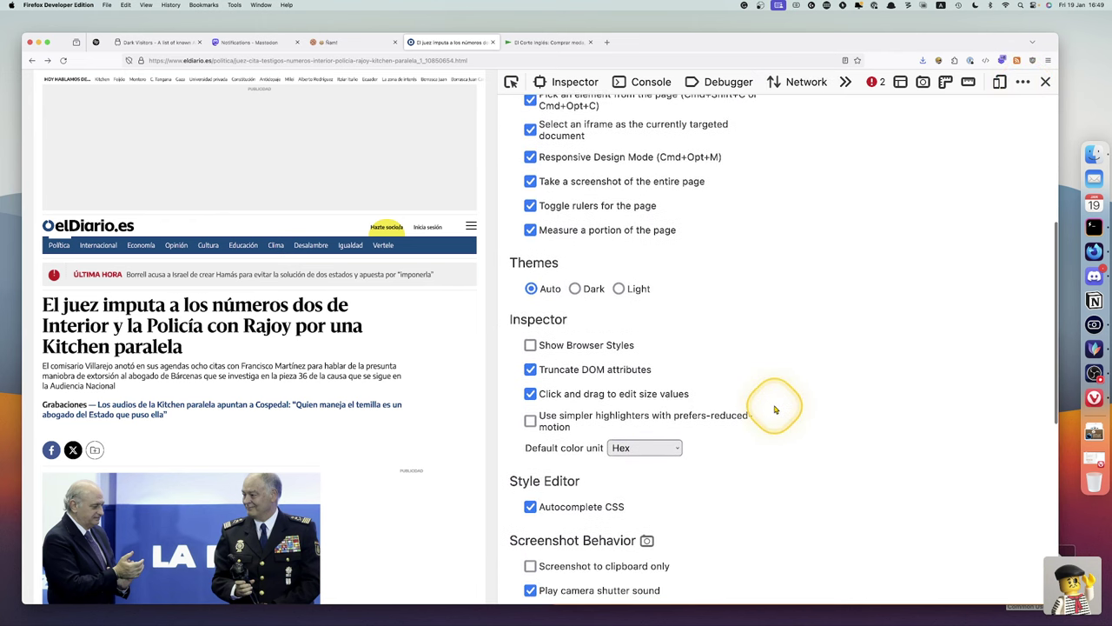
scroll(775, 409, "down", 6)
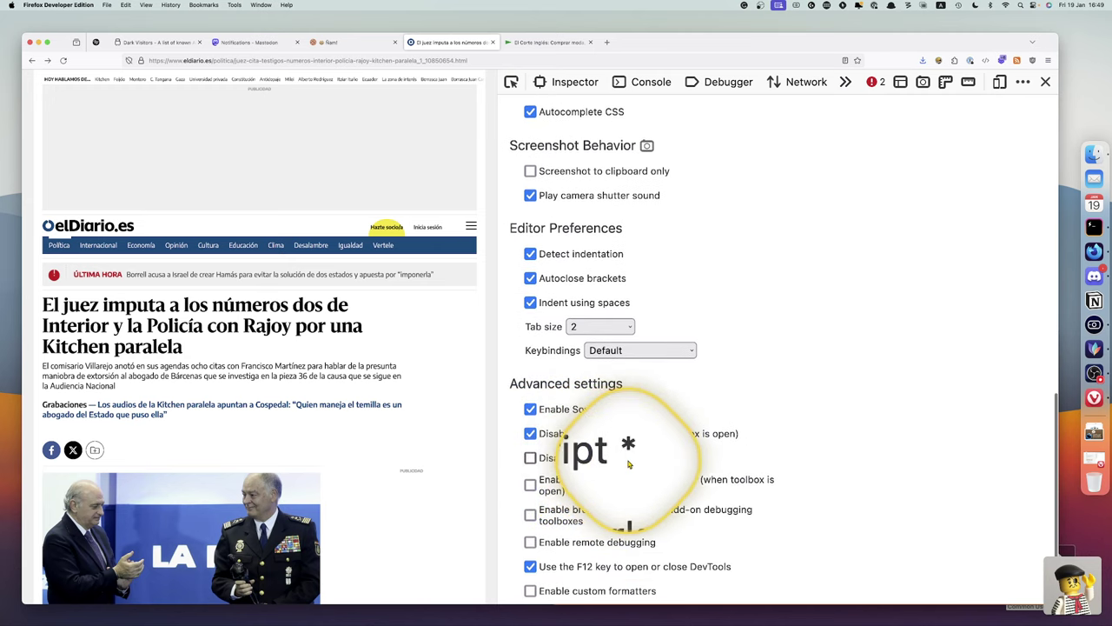
left_click(532, 460)
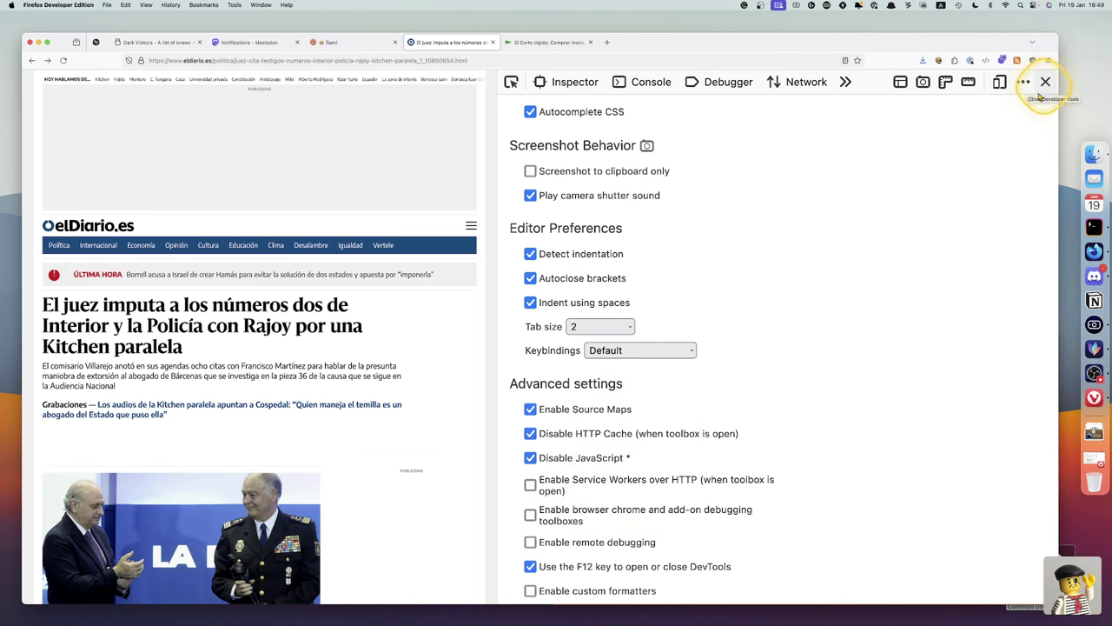
- Switch to the Inspector, reload the article with JavaScript disabled and look through the resulting page
scroll(983, 199, "up", 10)
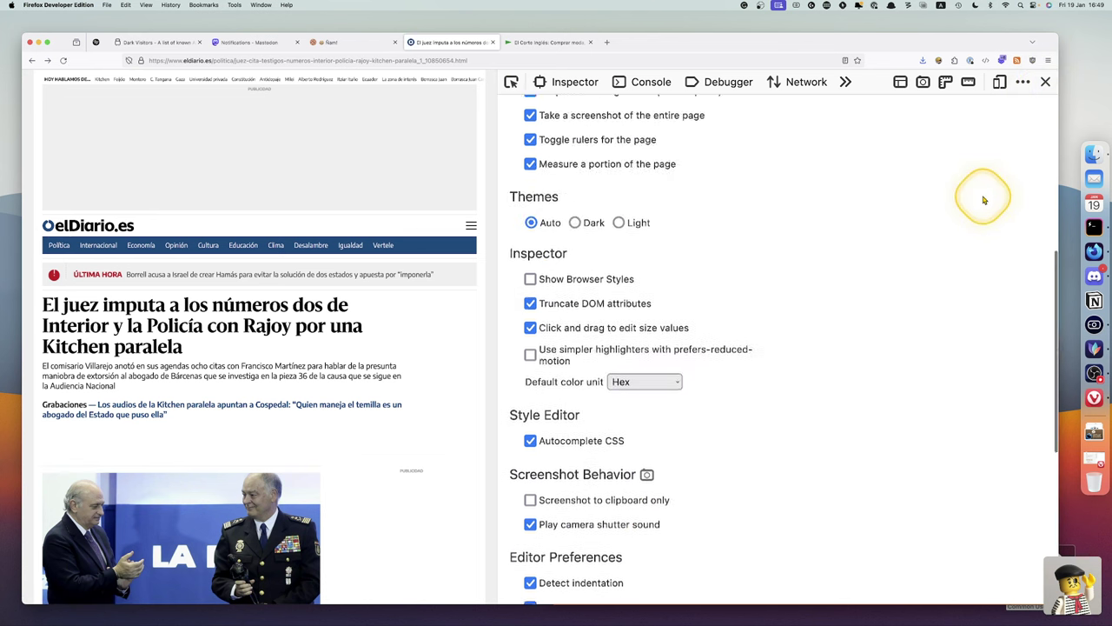
left_click(566, 81)
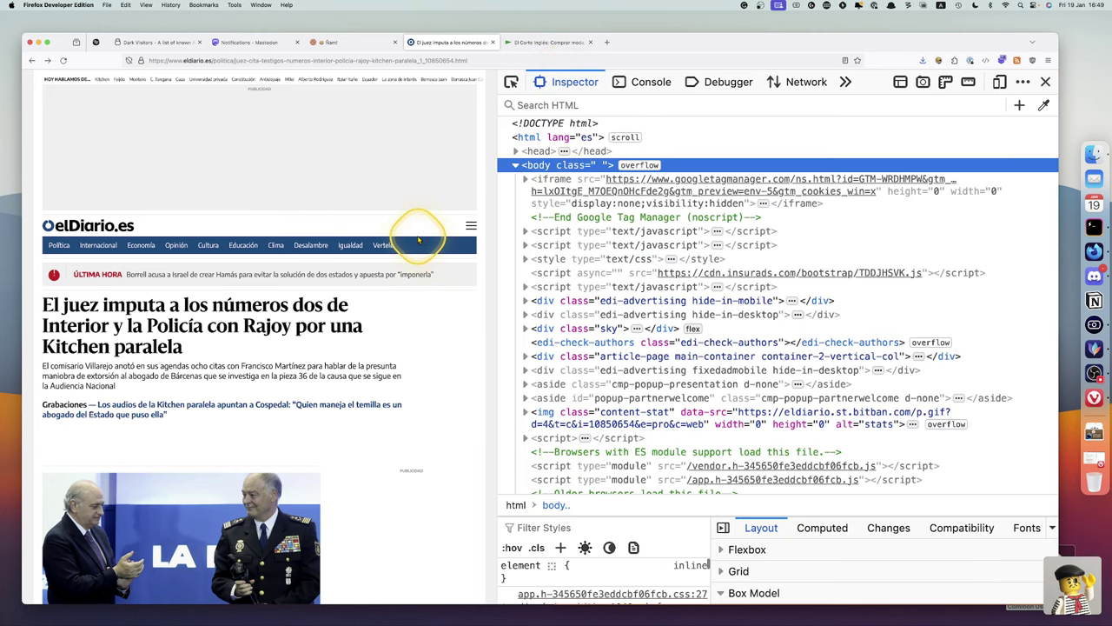
key("super+r")
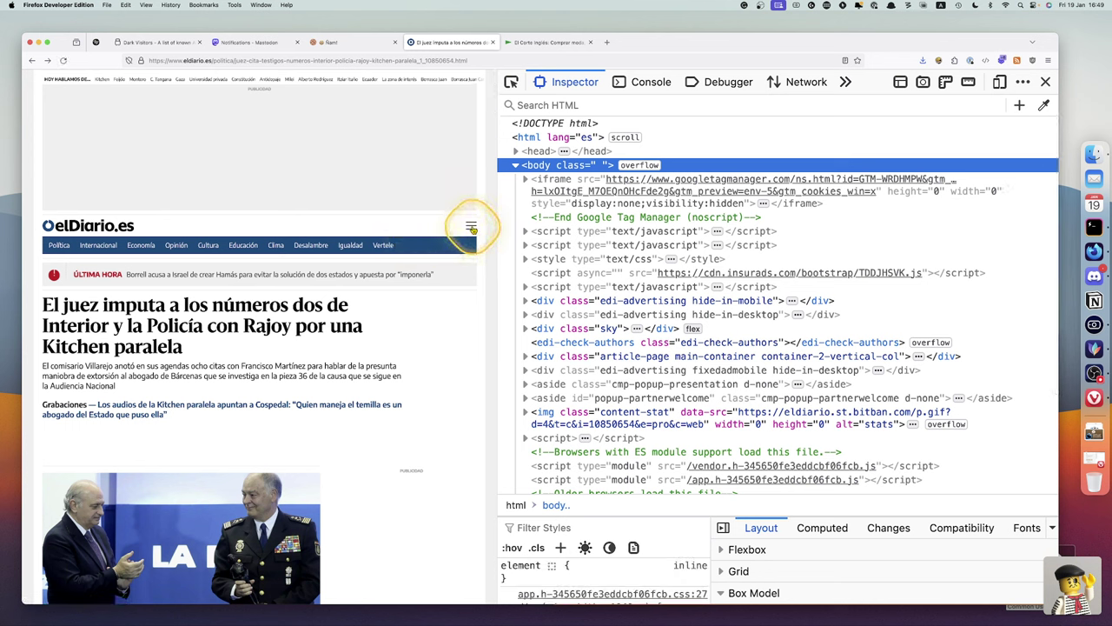
scroll(318, 344, "down", 5)
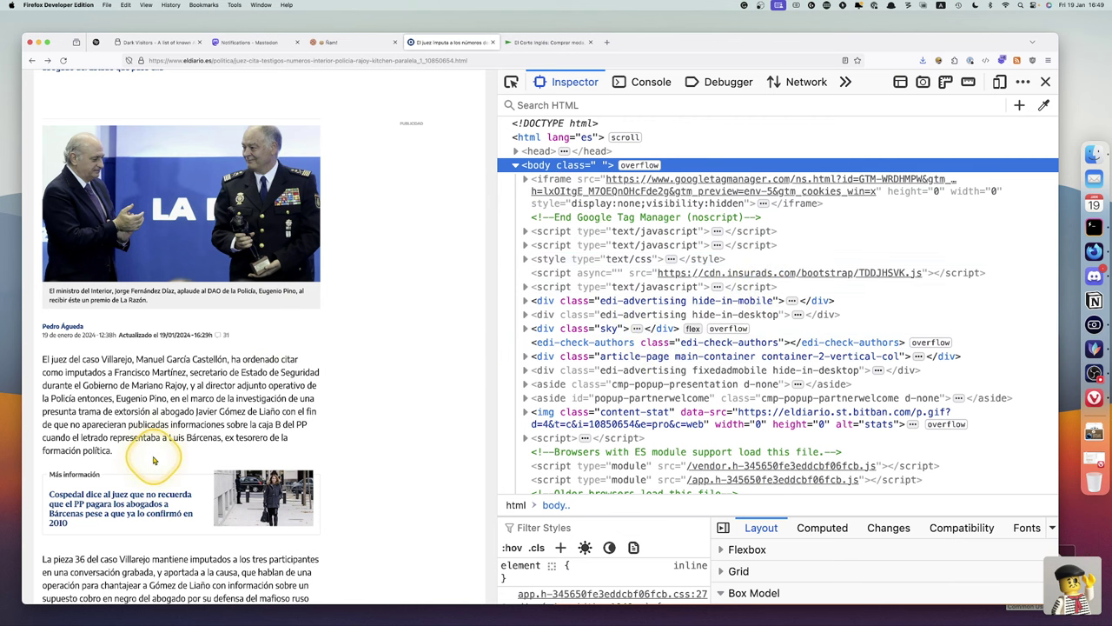
scroll(148, 457, "down", 15)
scroll(154, 460, "down", 1)
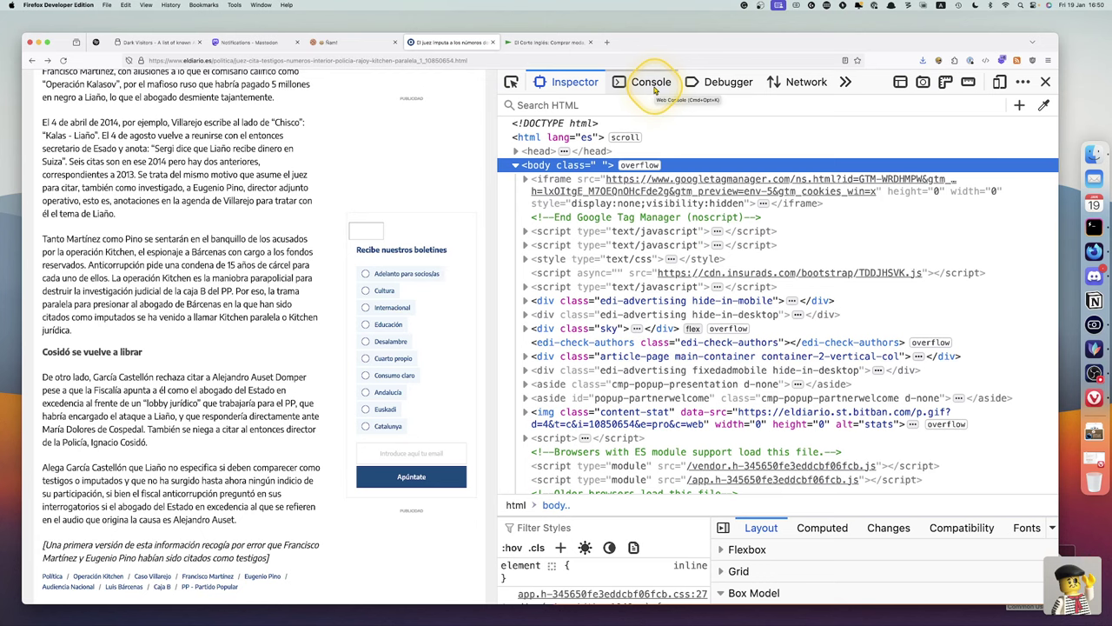
- Check the article page's Console output and its Storage data with JavaScript disabled
left_click(653, 84)
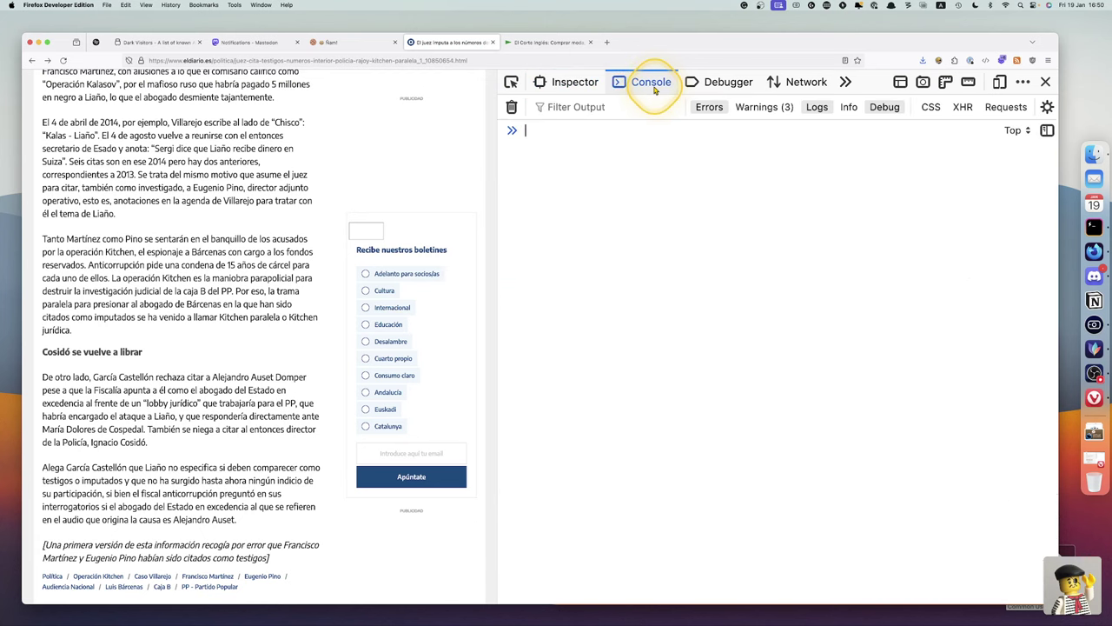
left_click(845, 81)
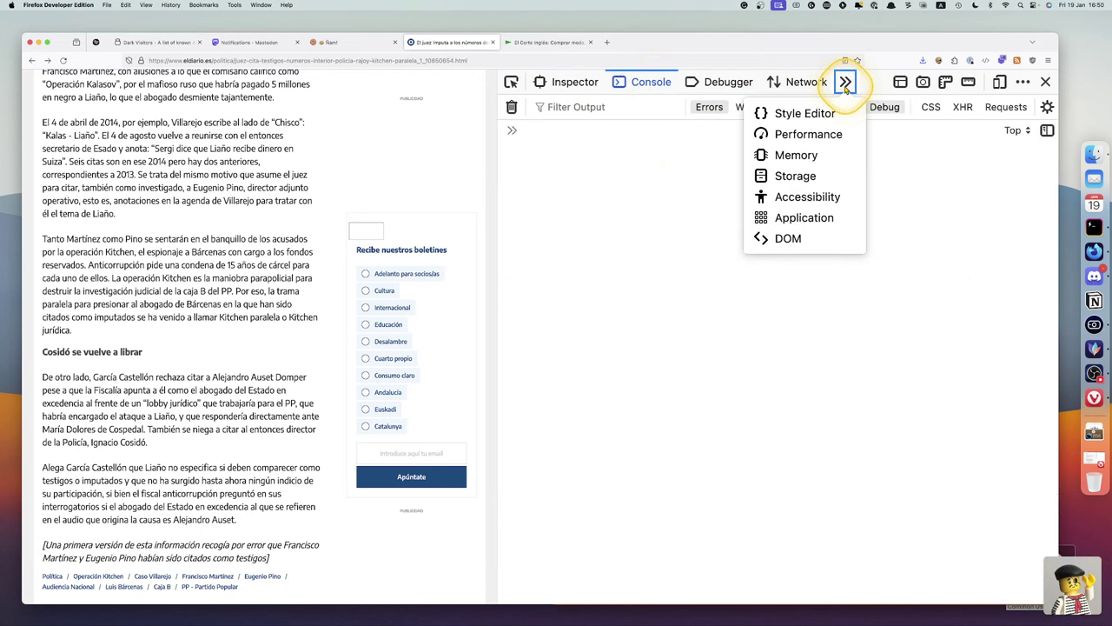
left_click(785, 176)
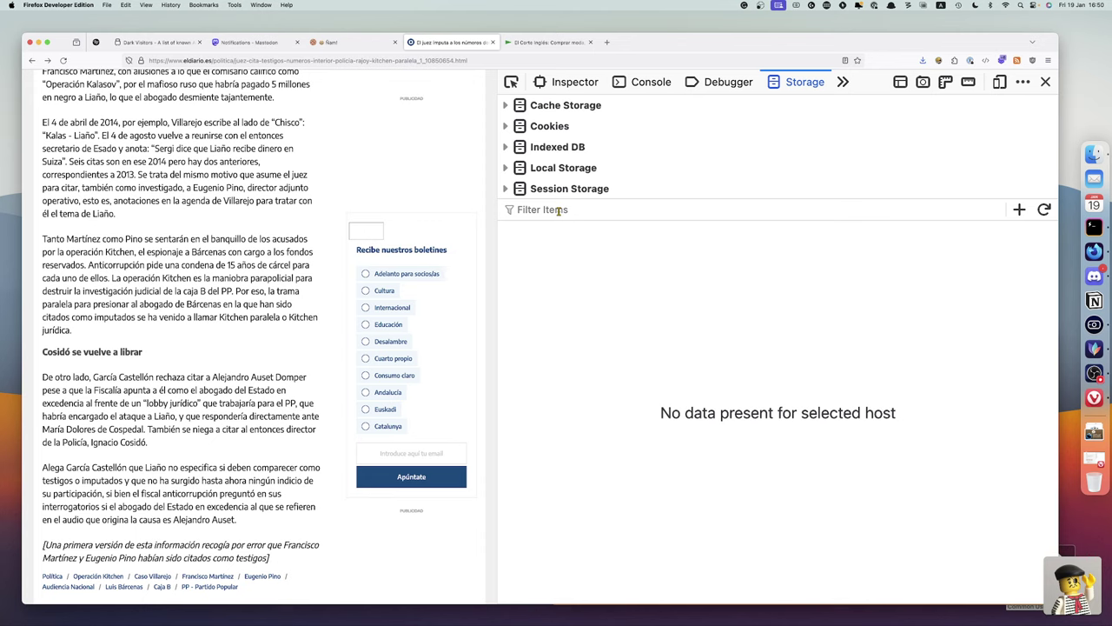
- Open the activismo-digital repository on codeberg.org in a new tab
left_click(611, 44)
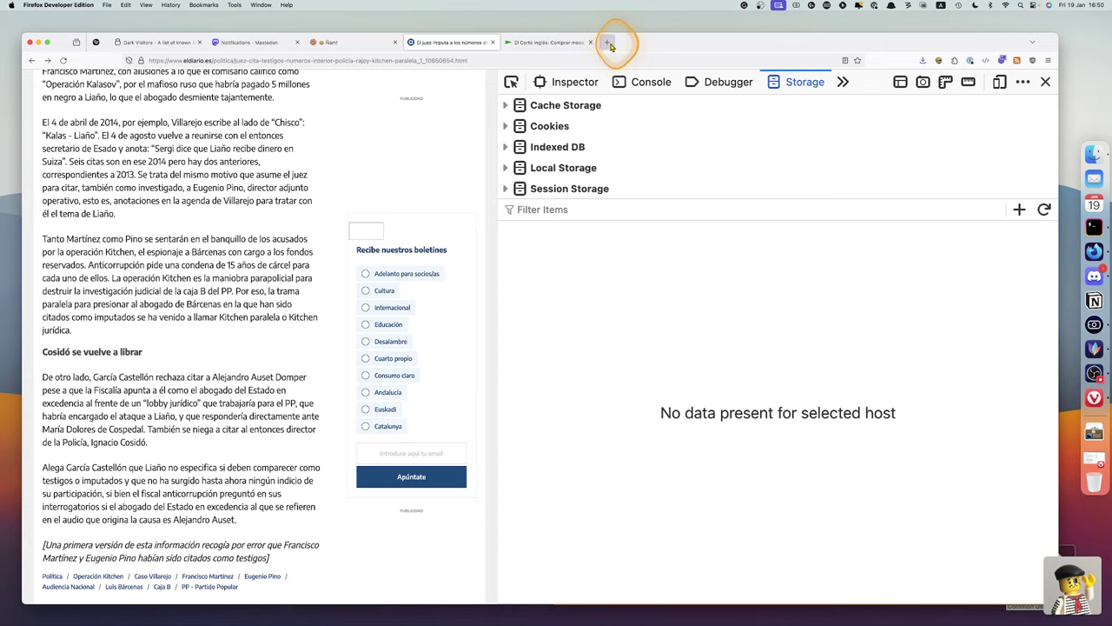
type("codepen.io/")
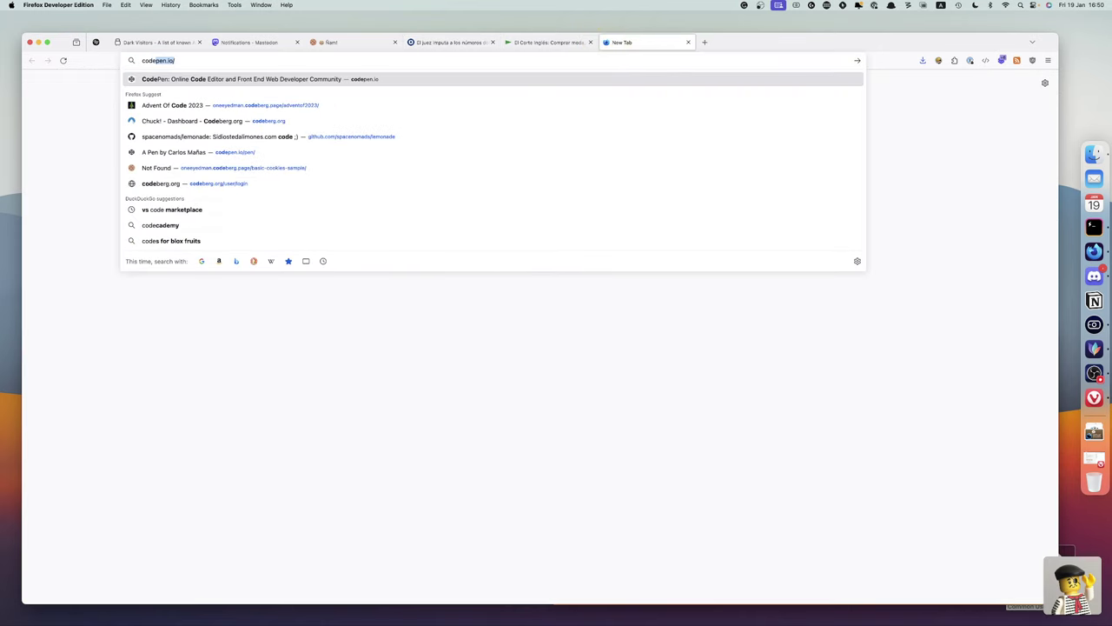
key("Down")
key("BackSpace")
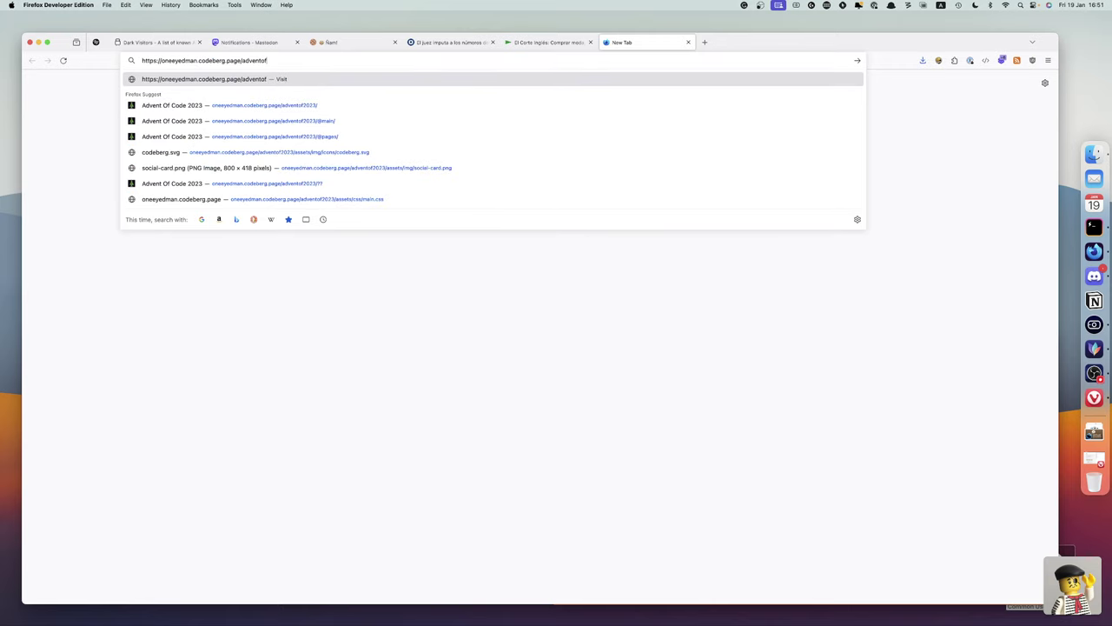
key("BackSpace")
key("super+a")
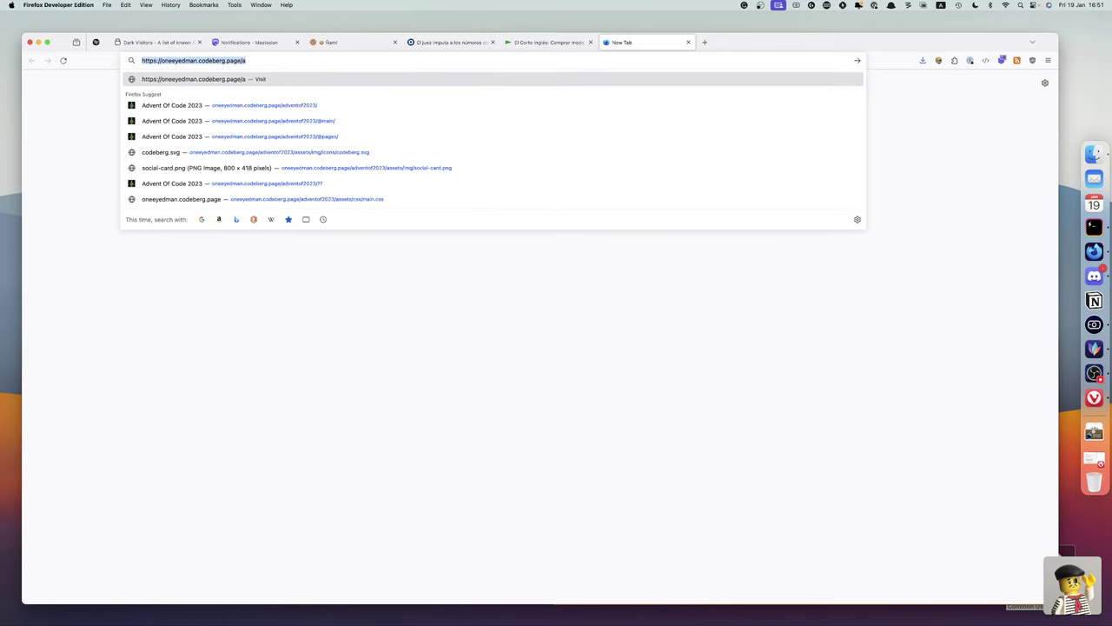
type("codeberr")
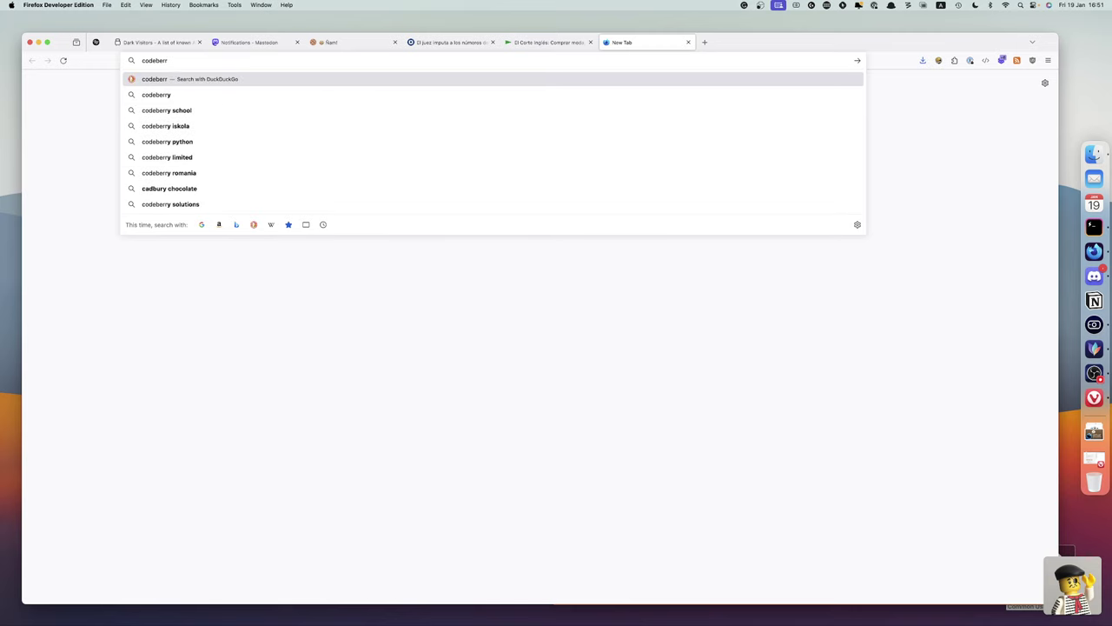
key("BackSpace")
type("g.org/")
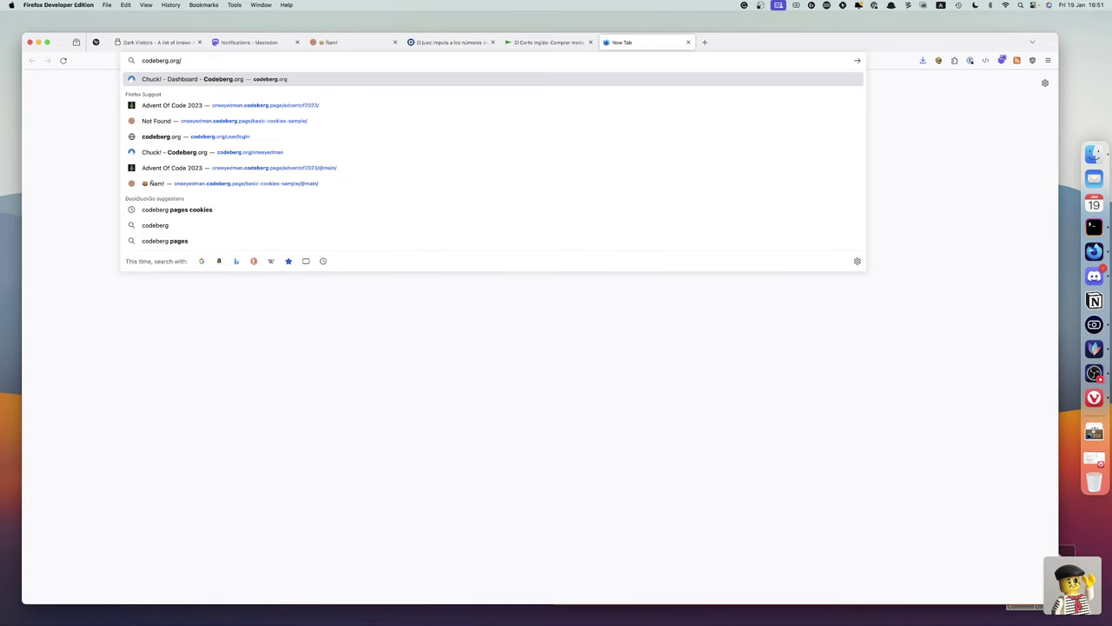
type("k")
key("Down")
key("Return")
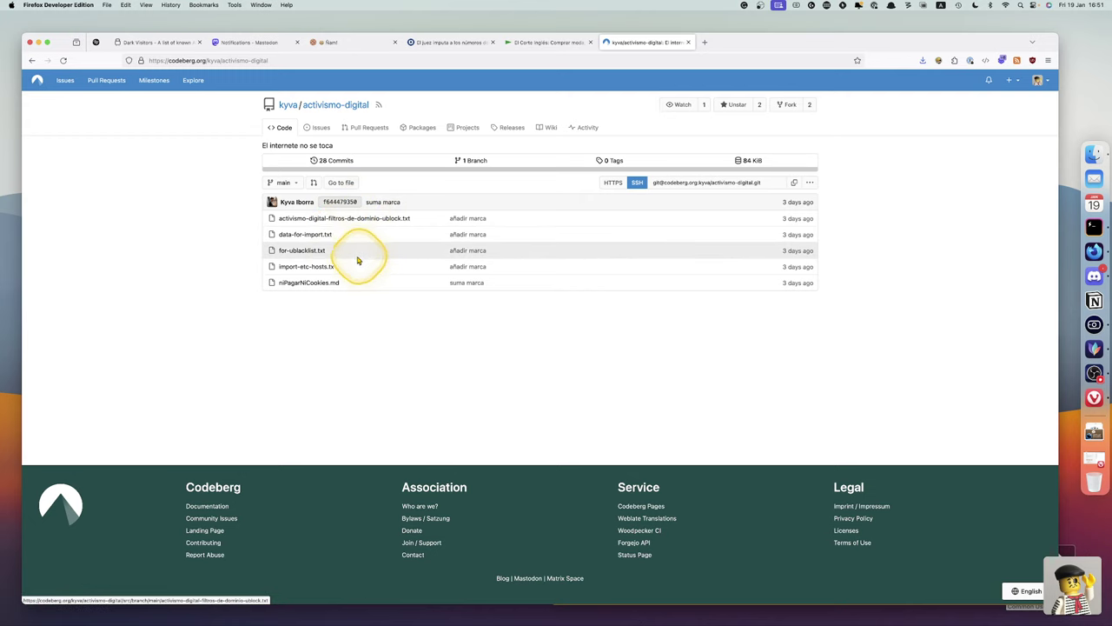
- Open niPagarNiCookies.md and read through its lists of media charging for rejecting cookies, their prices and the closing notes
left_click(318, 283)
scroll(320, 284, "down", 5)
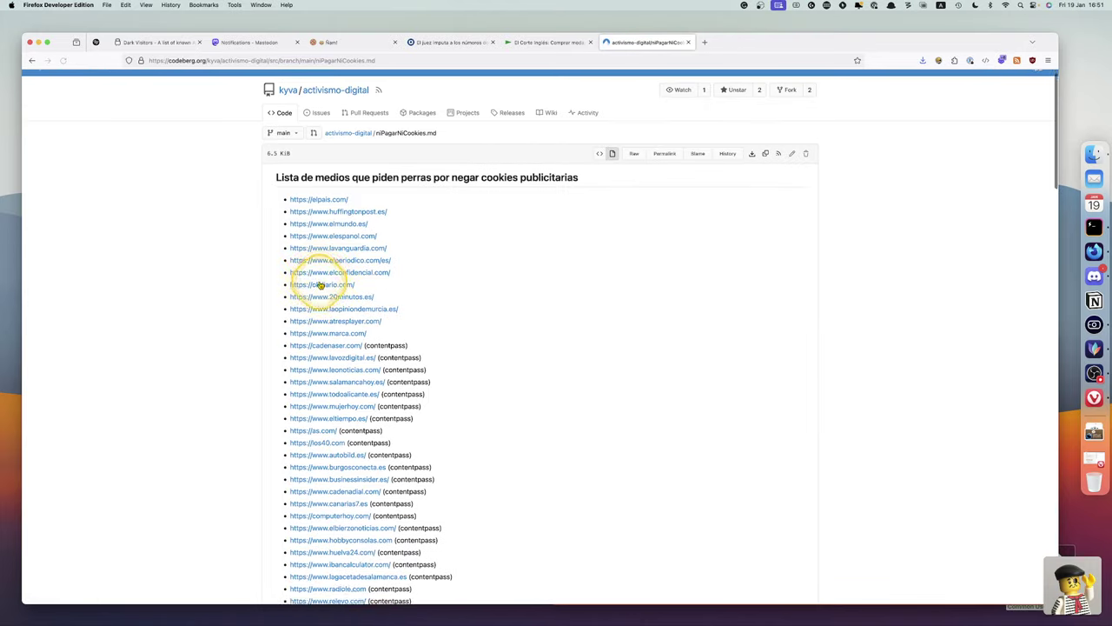
scroll(319, 284, "down", 15)
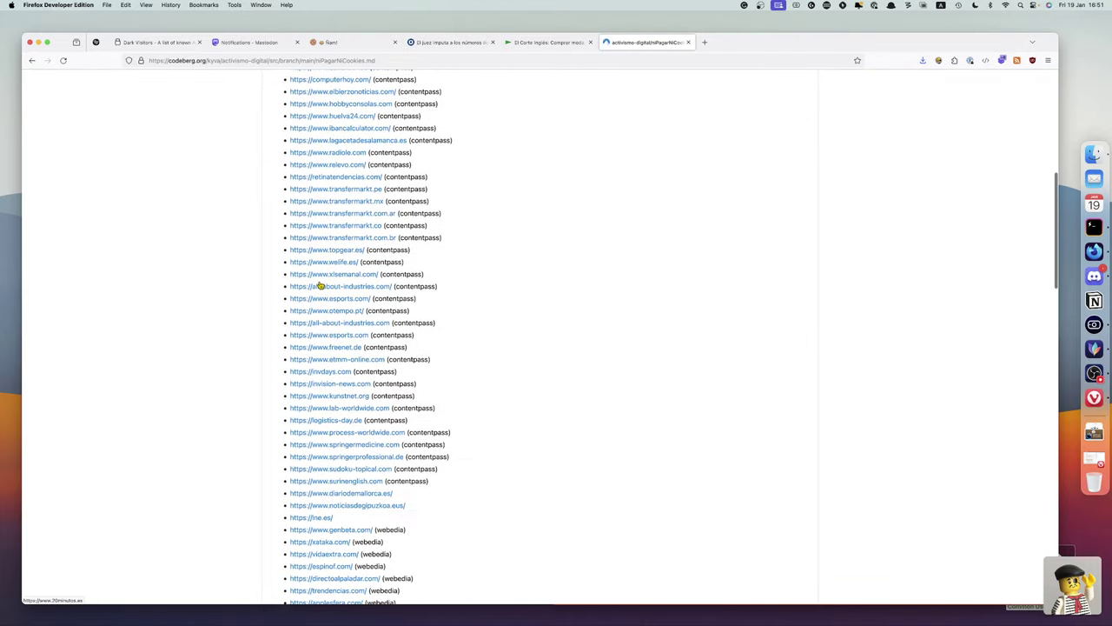
scroll(320, 285, "down", 3)
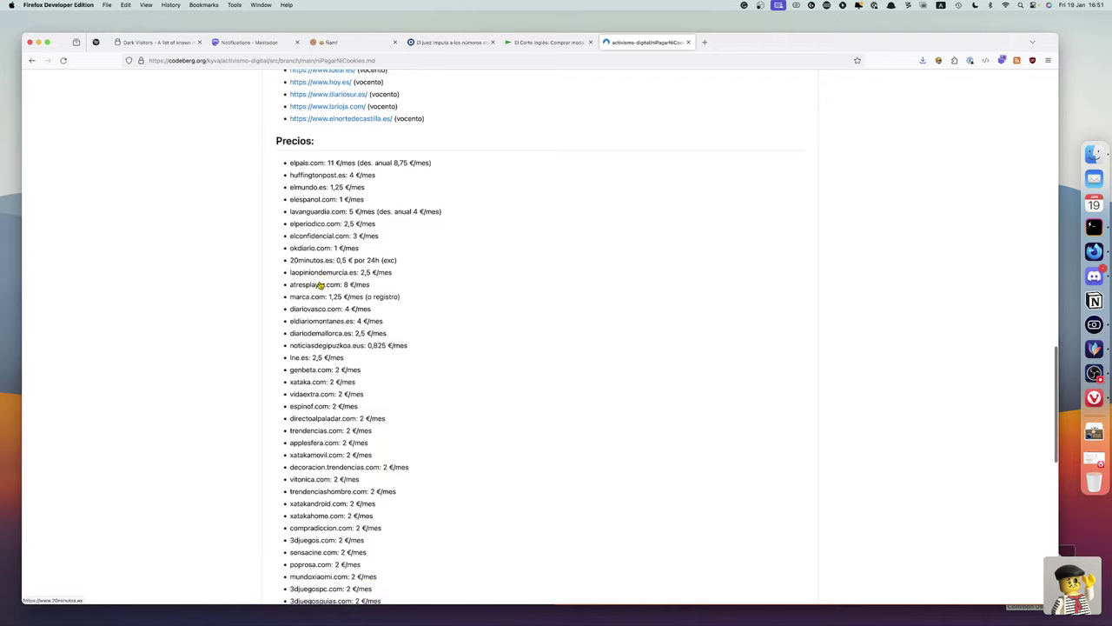
scroll(320, 284, "down", 10)
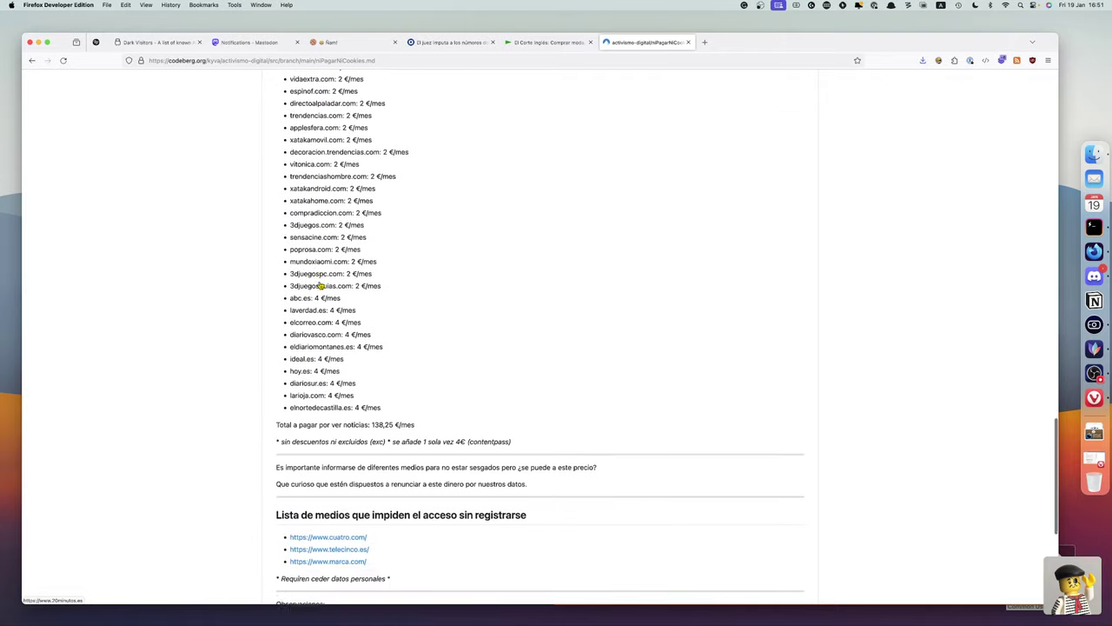
scroll(320, 284, "down", 1)
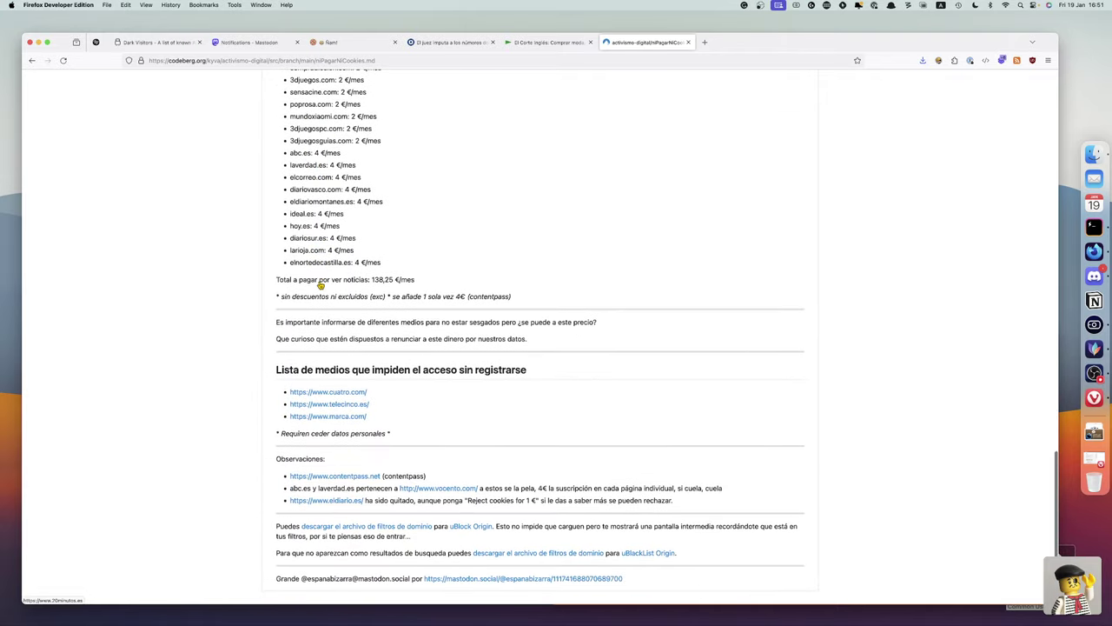
scroll(319, 284, "down", 1)
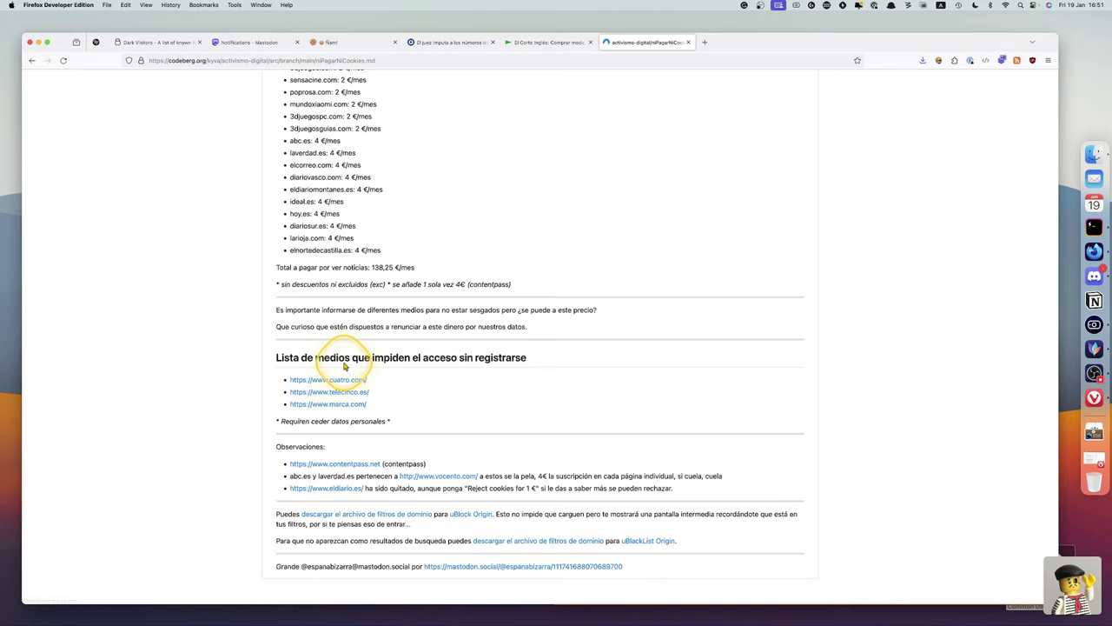
scroll(367, 367, "up", 2)
scroll(367, 367, "up", 15)
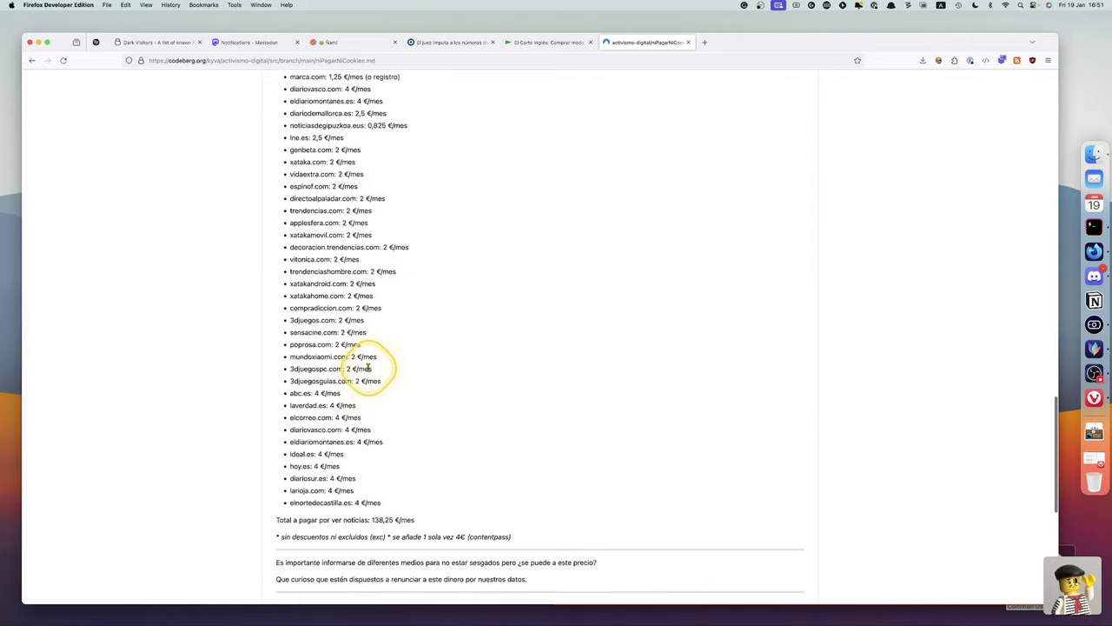
scroll(368, 367, "up", 10)
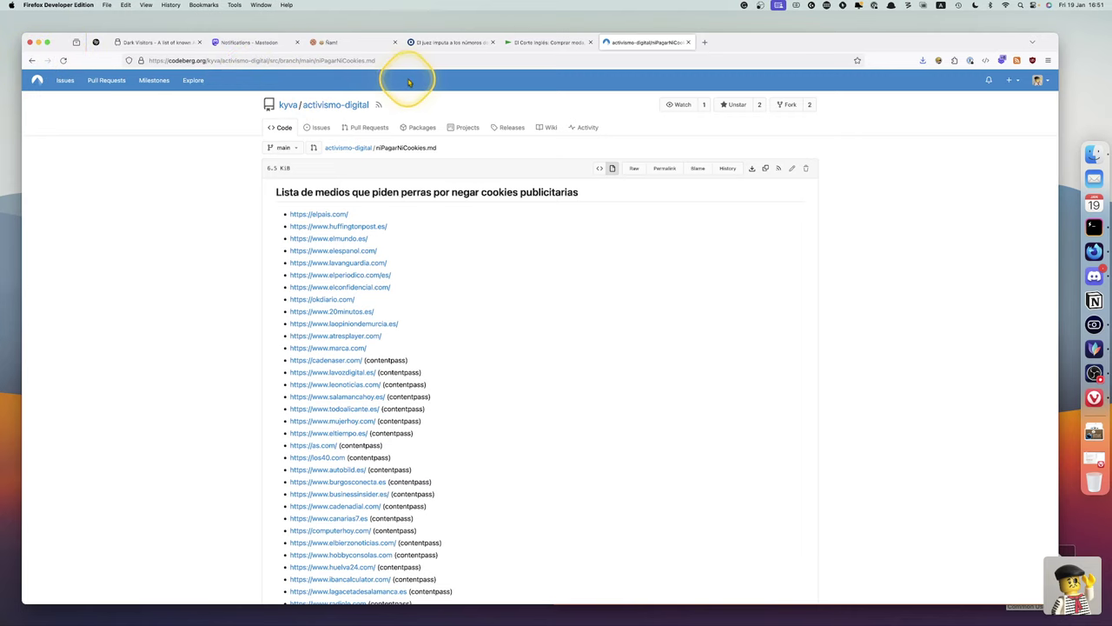
- Copy the address of the niPagarNiCookies.md page and return to the activismo-digital repository's file list
left_click(385, 61)
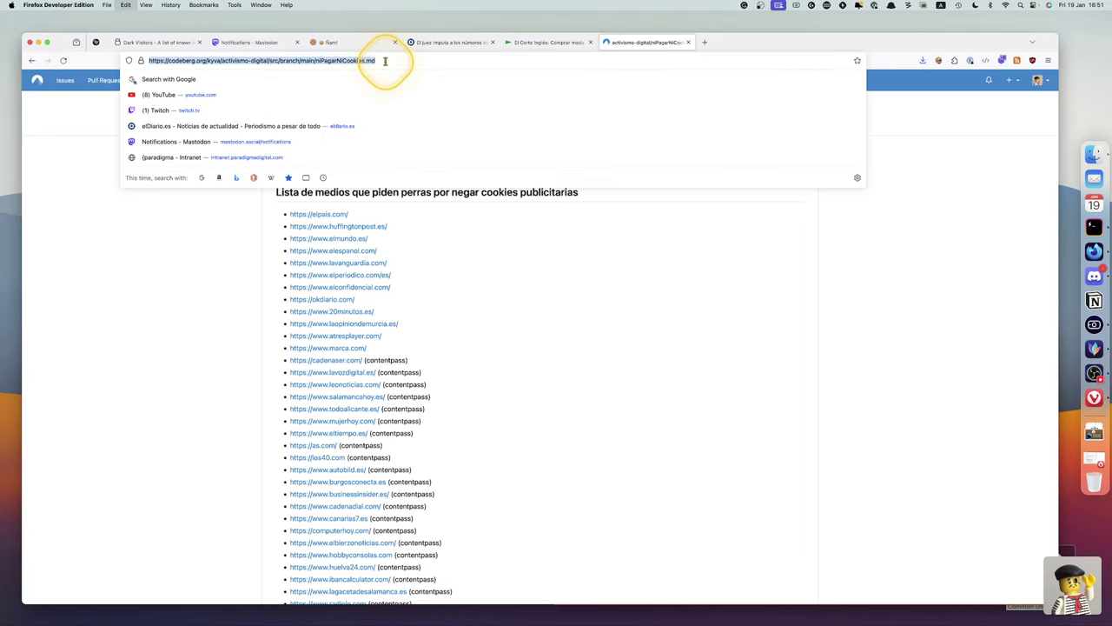
key("Escape")
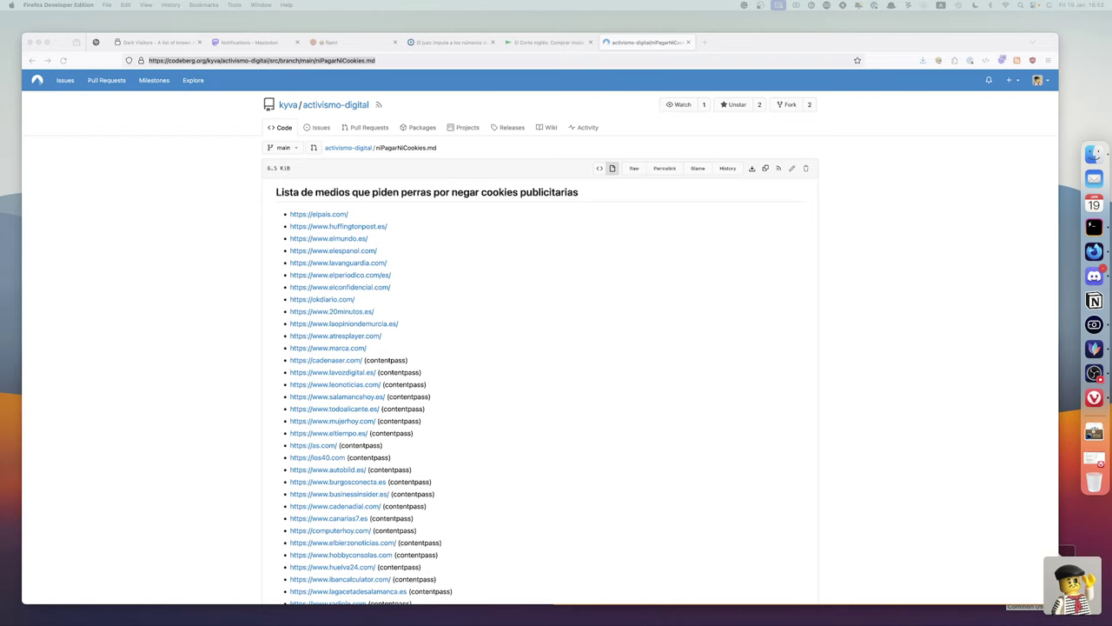
left_click(324, 105)
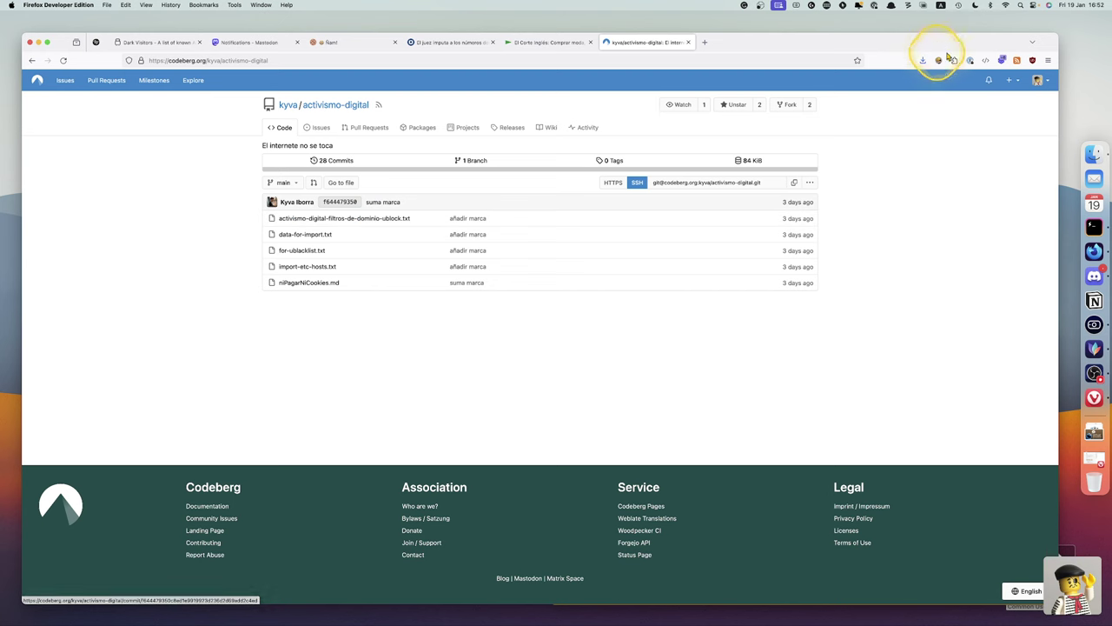
left_click(446, 44)
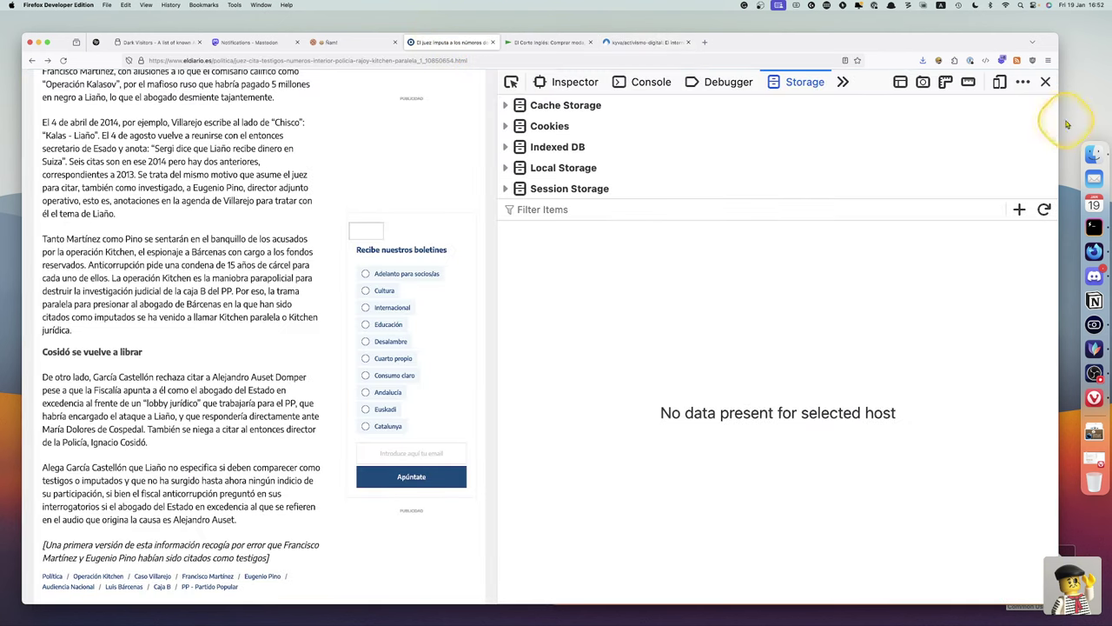
left_click(1033, 61)
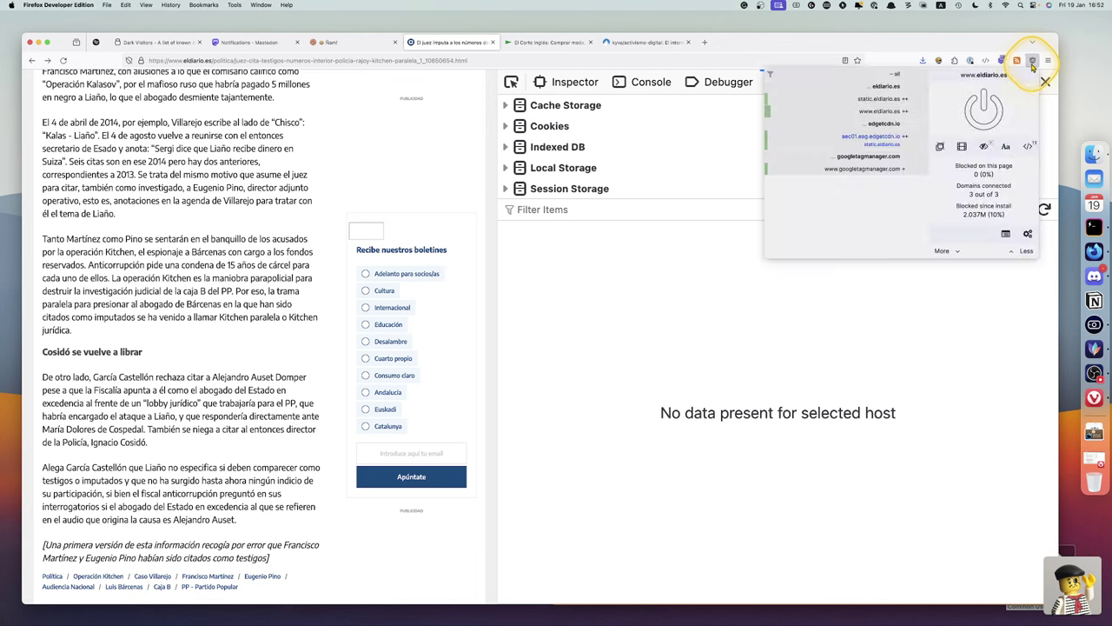
left_click(1026, 115)
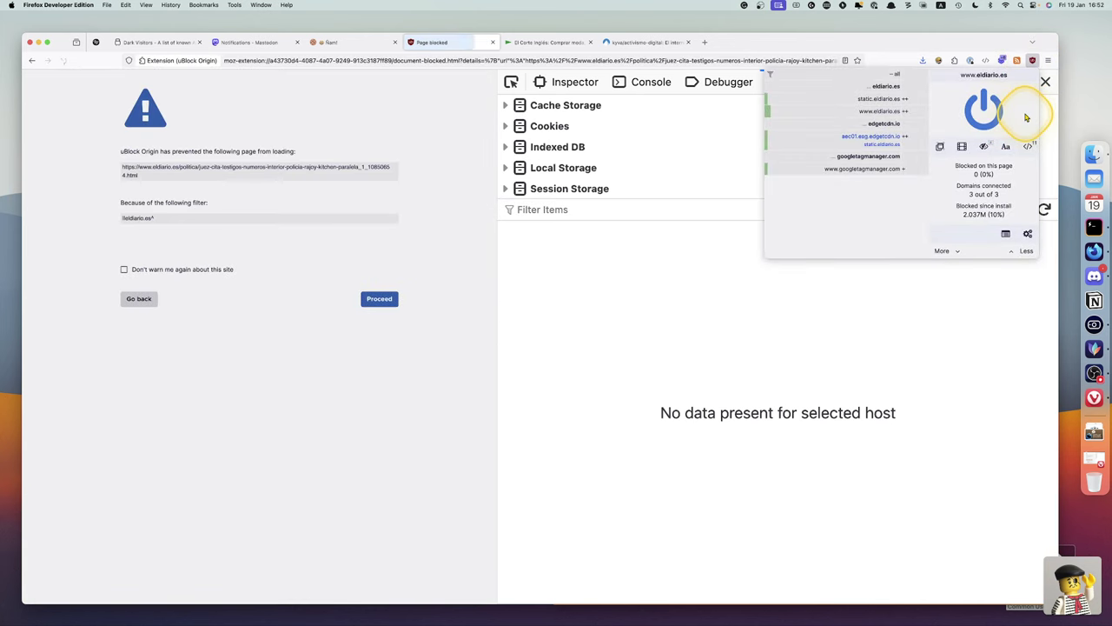